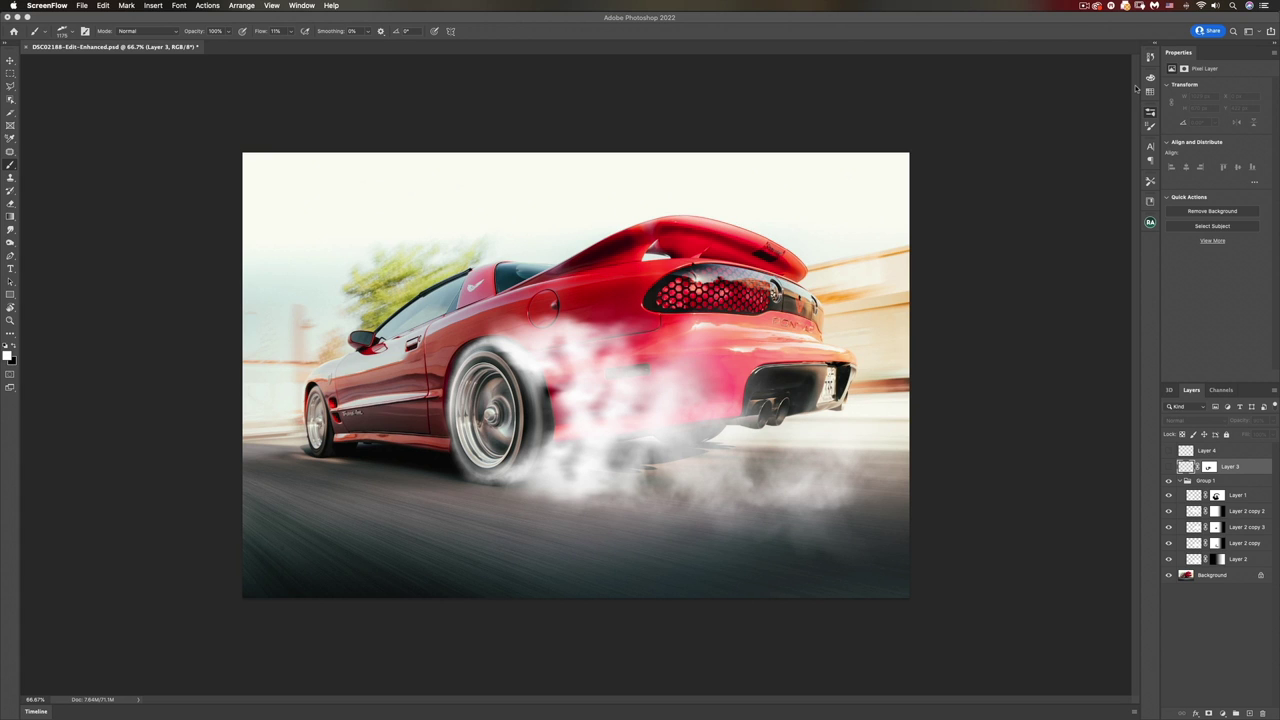
Step: Open the Brushes panel and switch over to the Chrome browser
left_click(1150, 112)
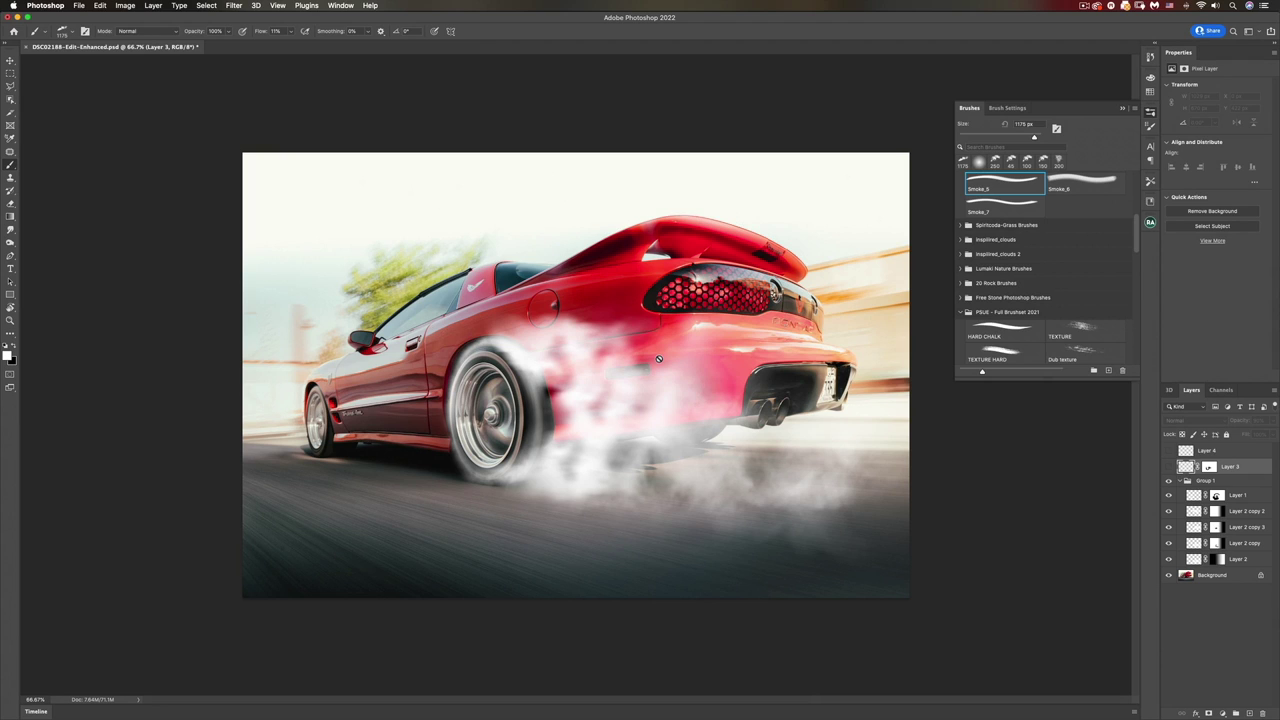
key("super+Tab")
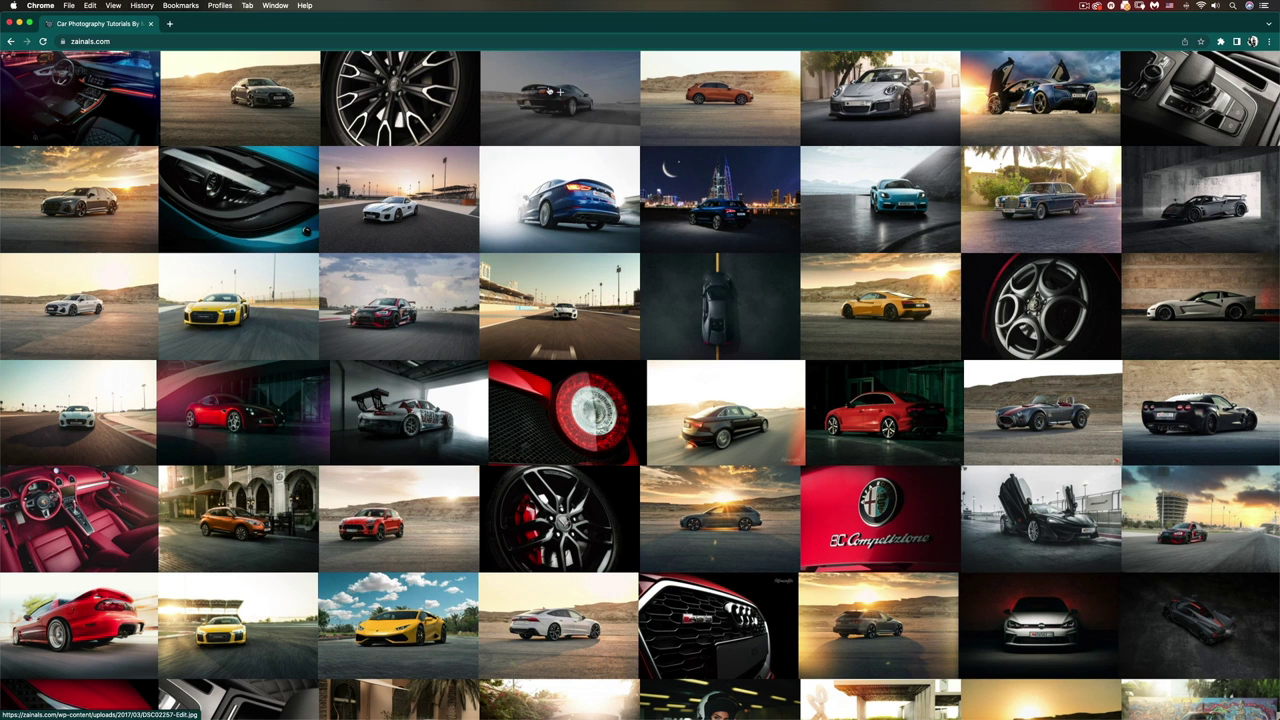
Step: View the red sports car photo enlarged in the gallery, then return to Photoshop
left_click(105, 630)
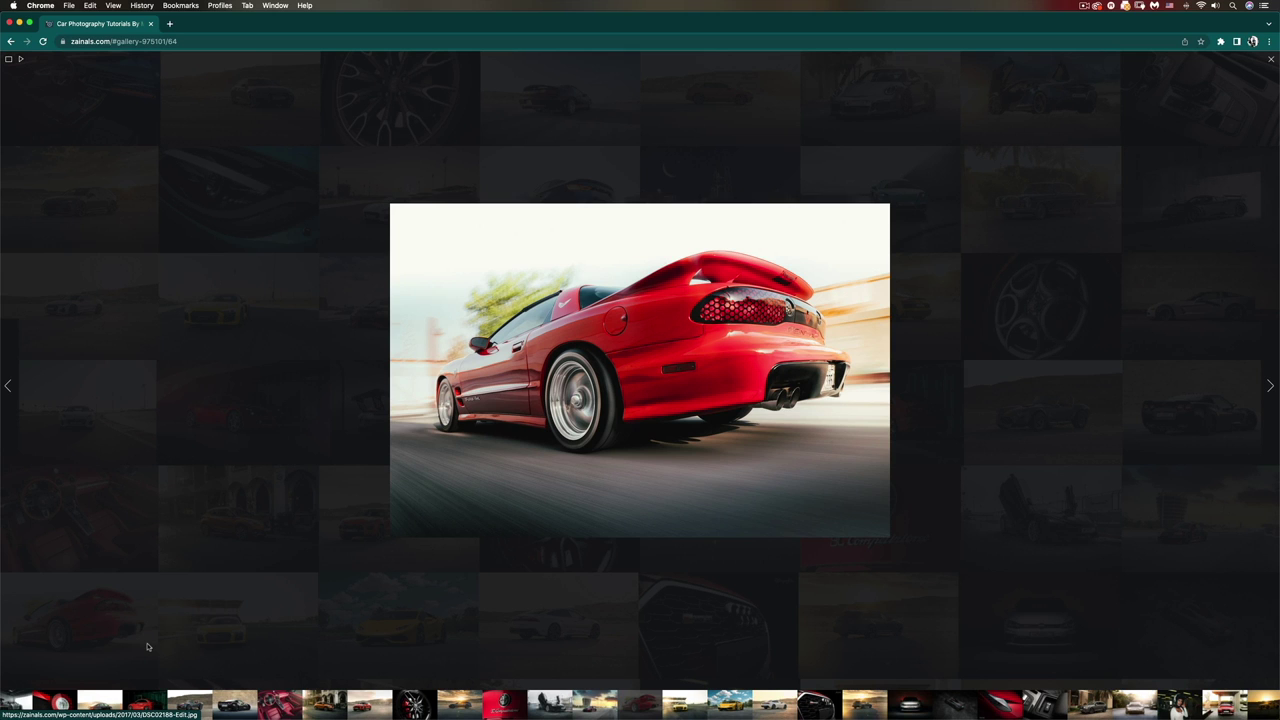
key("super+Tab")
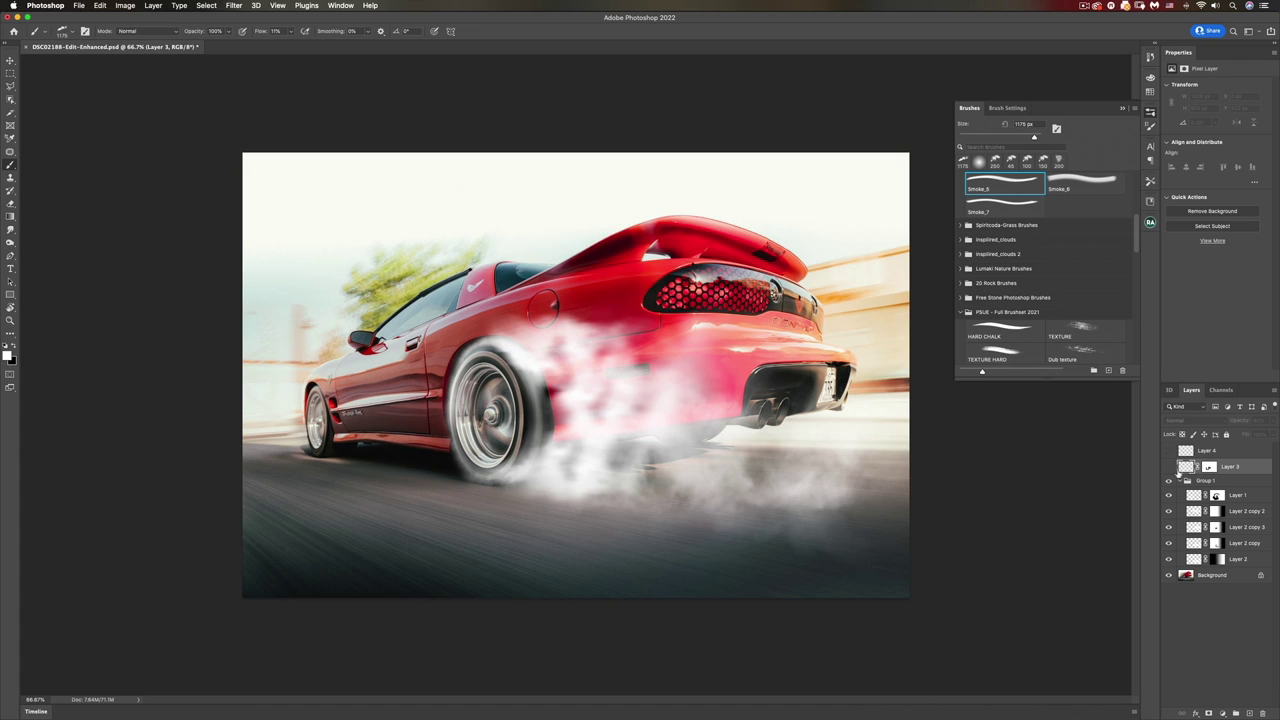
Step: Hide and collapse the Group 1 smoke group and add a new empty layer above it
left_click(1169, 481)
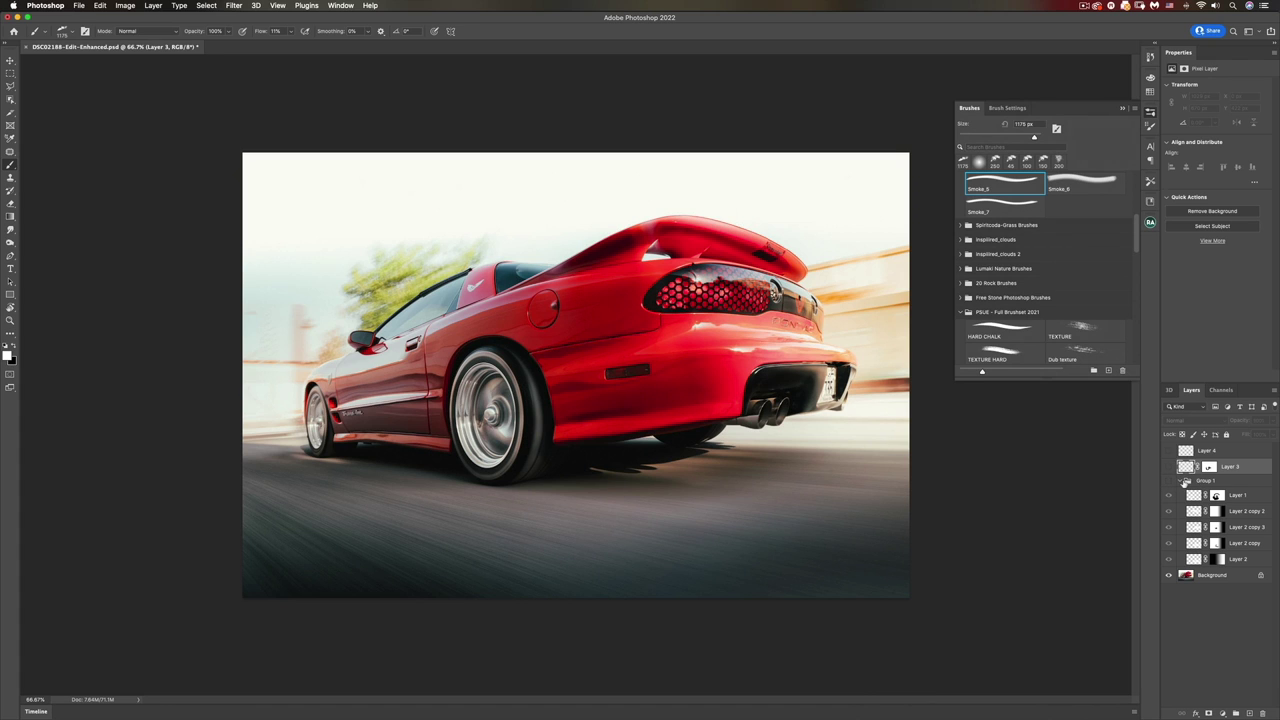
left_click(1205, 481)
left_click(1186, 481)
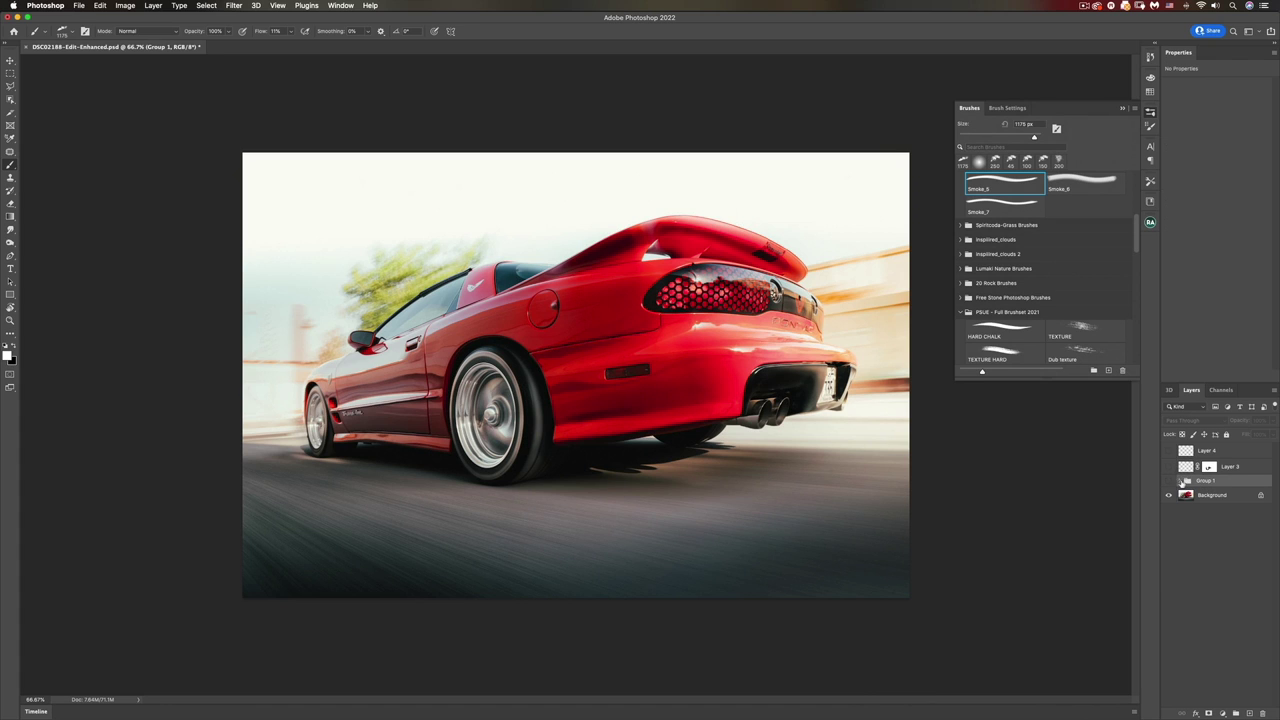
left_click(1246, 713)
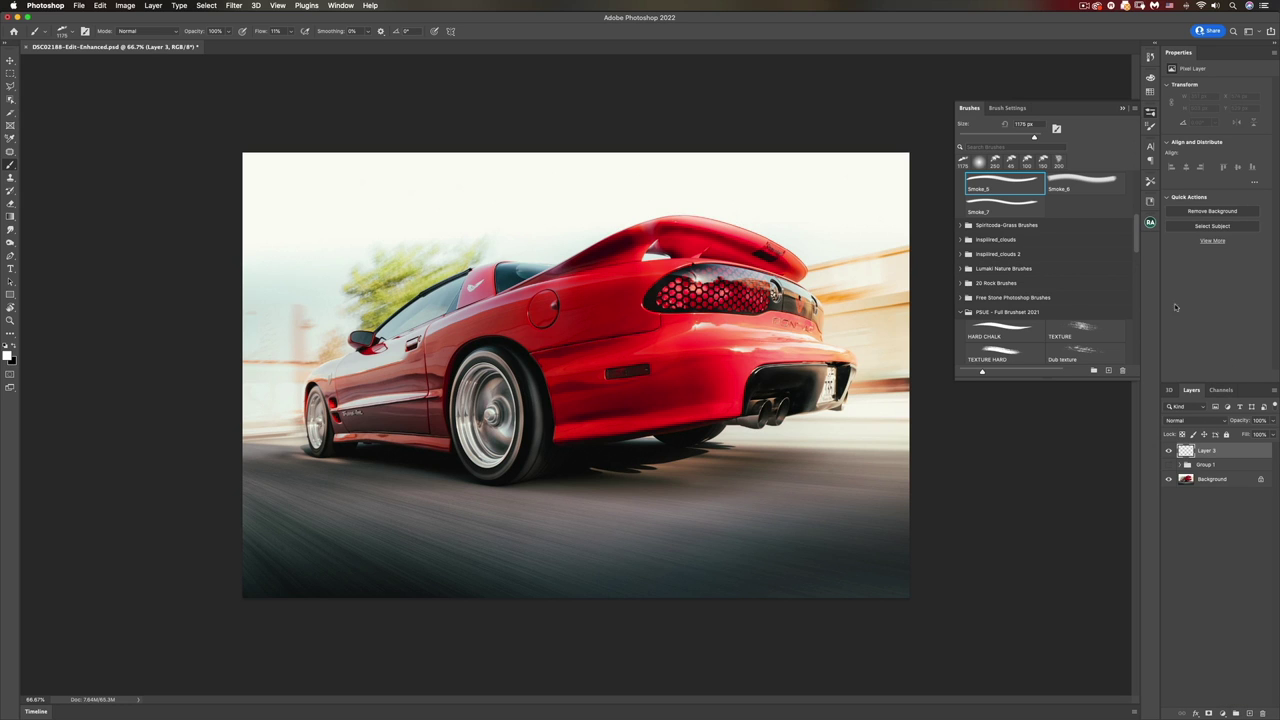
Step: Select the Smoke_2 brush and shrink it to 800 px
scroll(1052, 299, "down", 3)
scroll(1052, 299, "down", 3)
scroll(1000, 310, "up", 6)
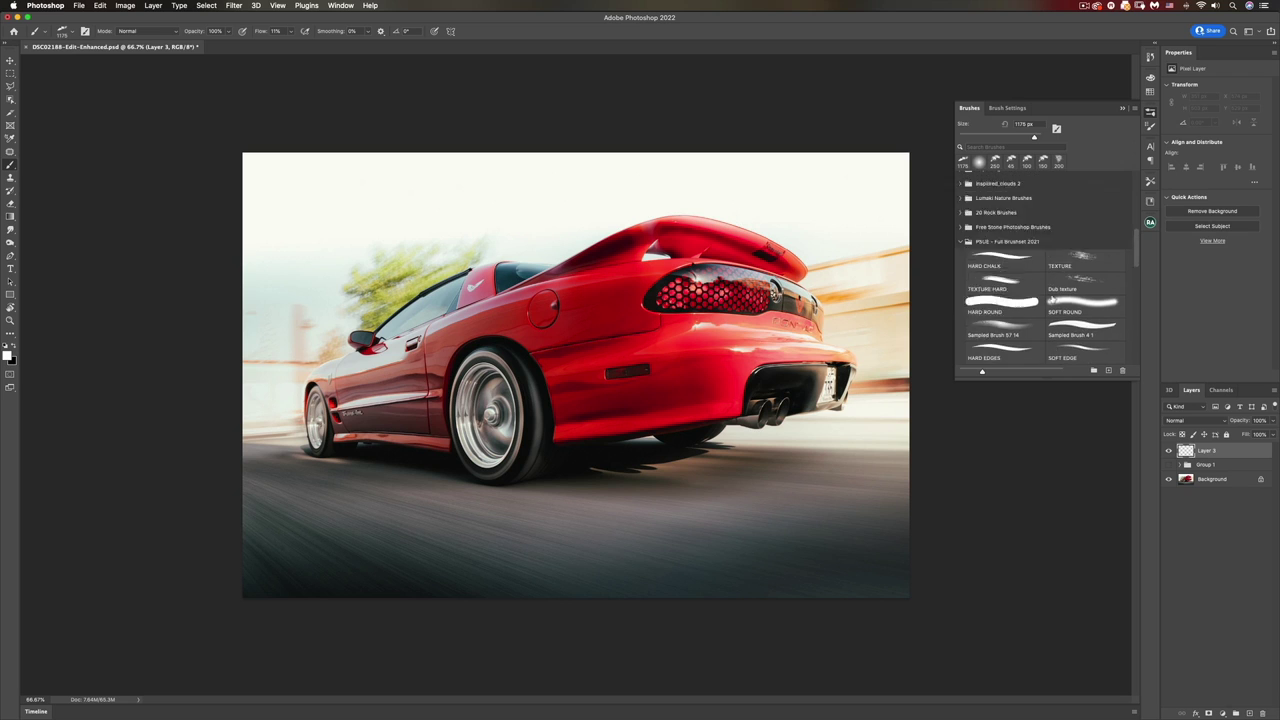
left_click(965, 332)
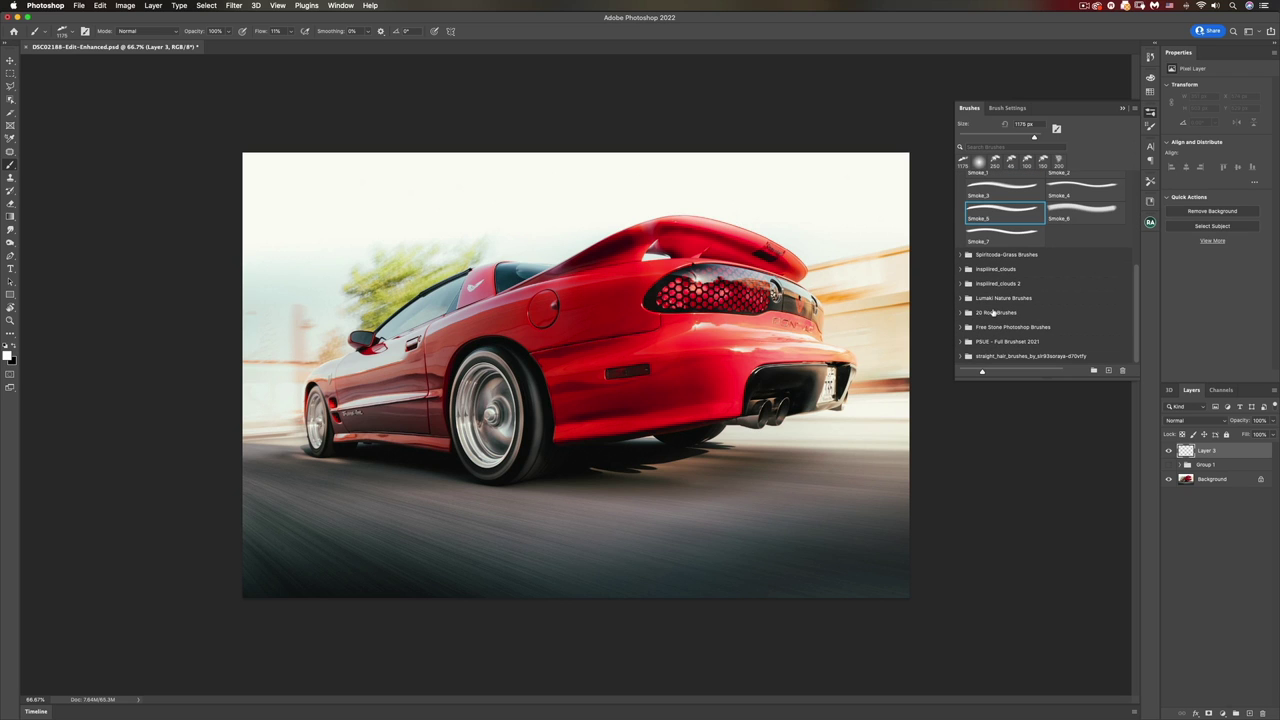
scroll(993, 312, "up", 3)
left_click(1005, 274)
left_click(1058, 272)
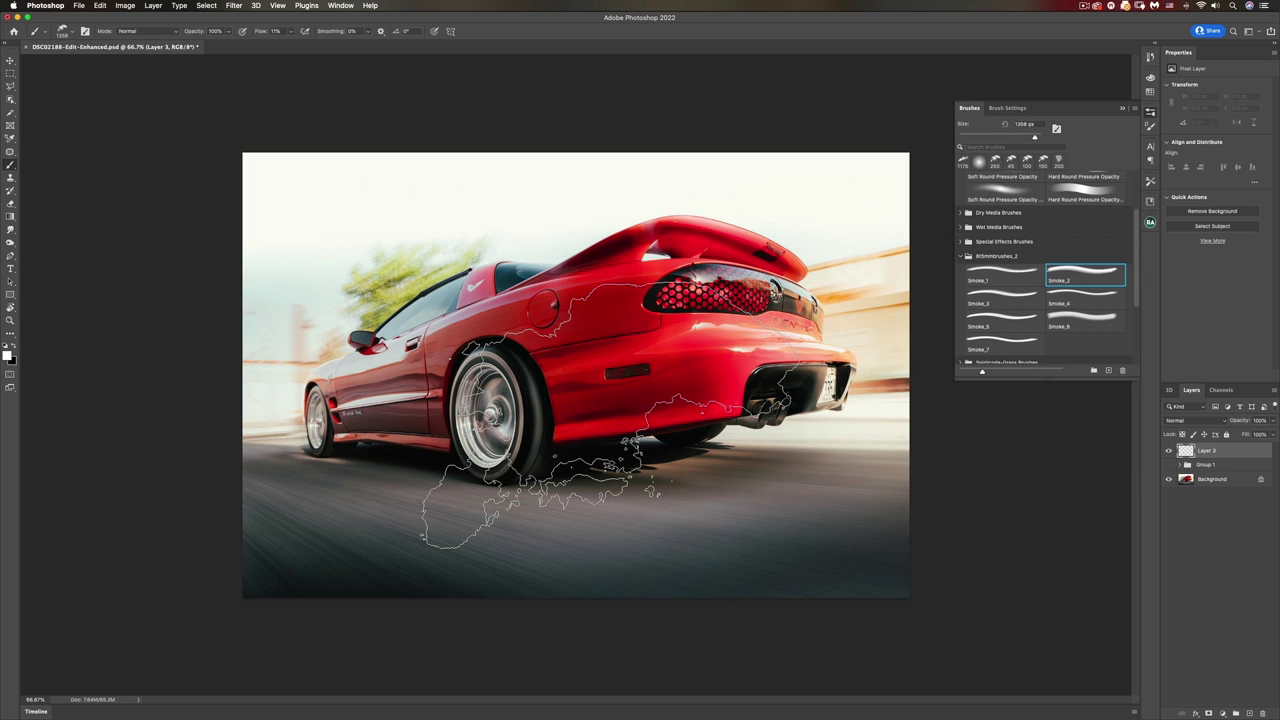
key("bracketleft")
key("bracketleft")
key("bracketleft")
key("bracketleft")
key("bracketleft")
key("bracketleft")
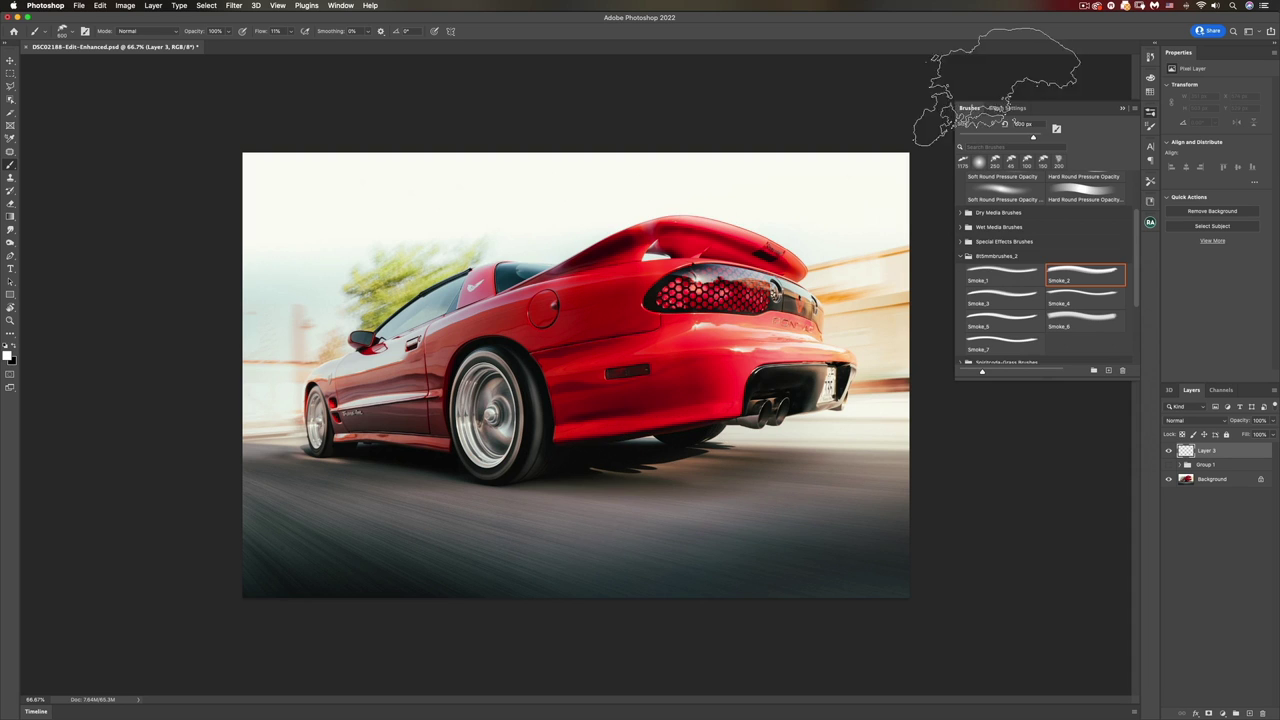
Step: Give the smoke brush size jitter, 7% minimum diameter, slight angle jitter and 29% scattering, then shrink it
left_click(1007, 107)
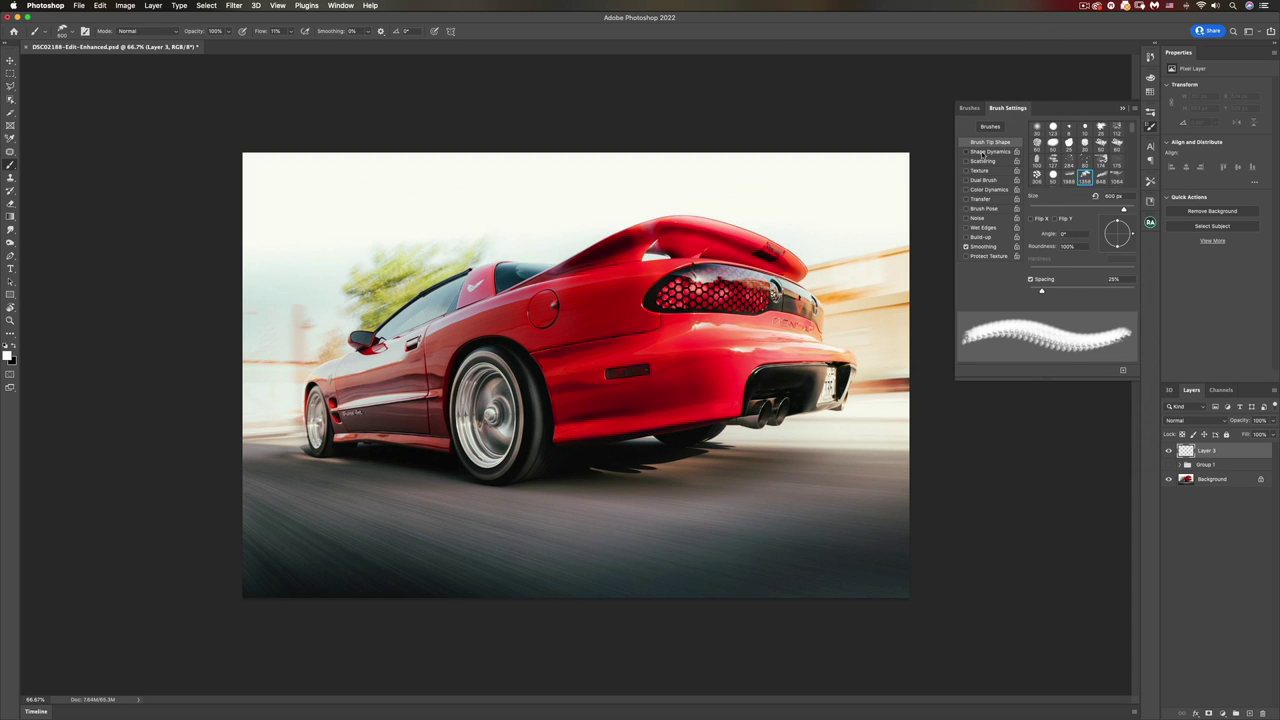
left_click(1005, 150)
left_click(1036, 136)
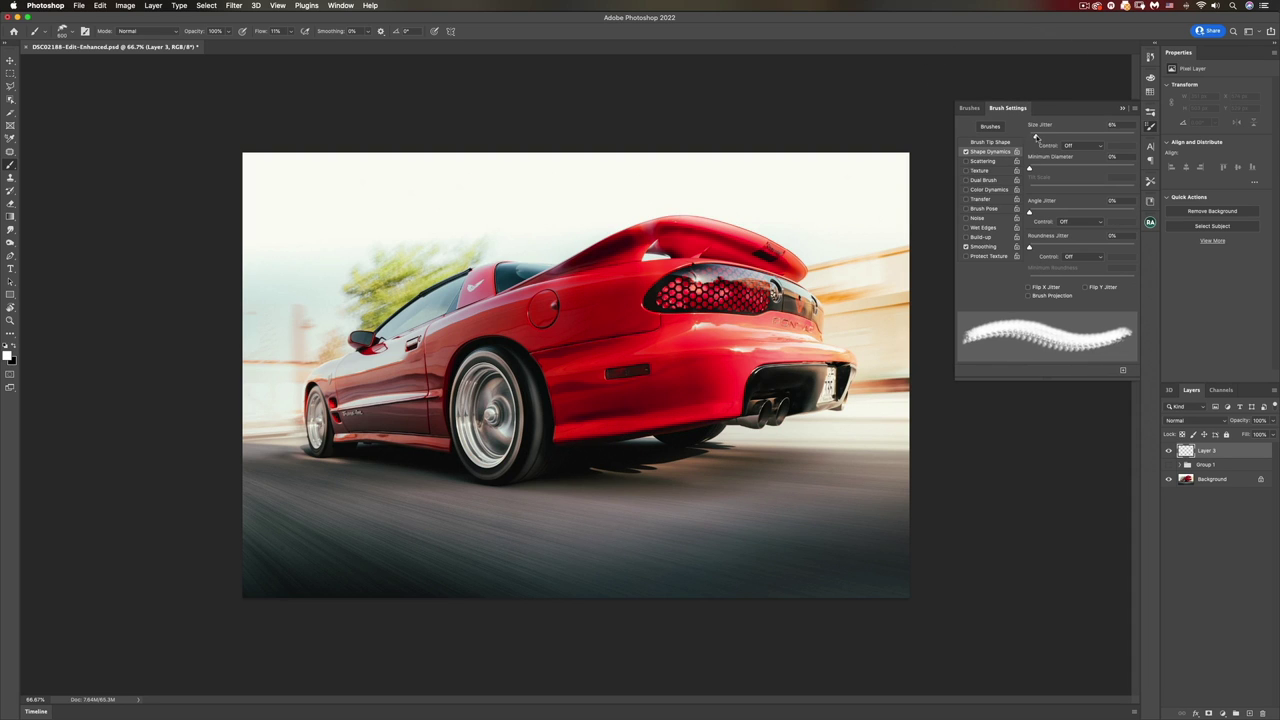
left_click_drag(1030, 168, 1036, 168)
left_click_drag(1031, 211, 1033, 212)
left_click(985, 161)
left_click_drag(1034, 137, 1033, 137)
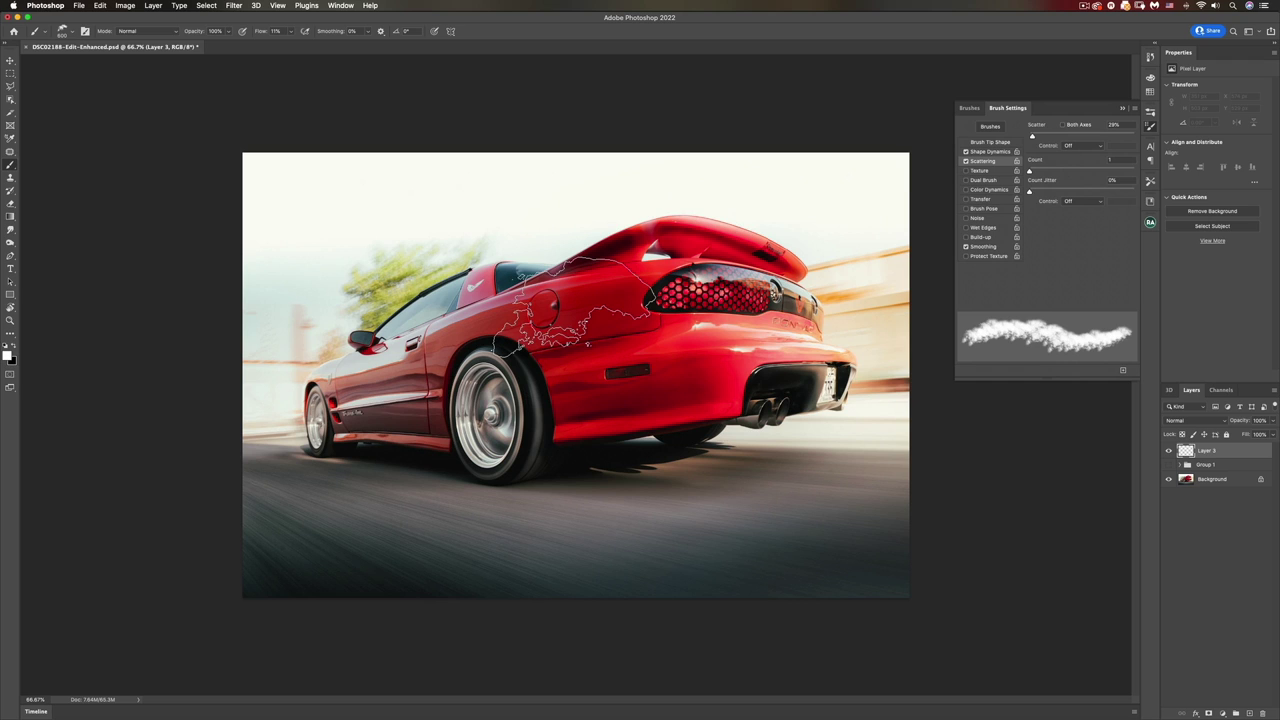
key("bracketleft")
key("bracketleft")
key("bracketleft")
key("bracketleft")
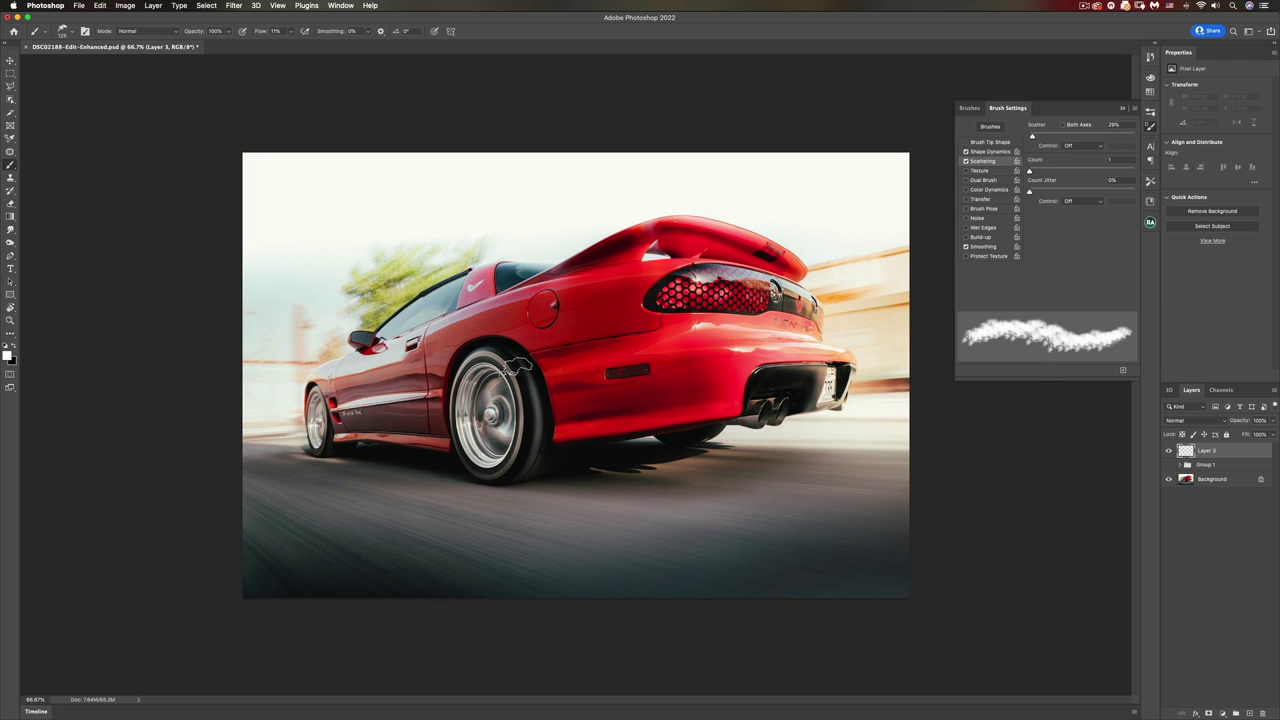
Step: Set flow to 100% and paint a white smoke ring around the rear wheel at 100 px
left_click(288, 33)
left_click_drag(294, 45, 404, 45)
left_click_drag(508, 366, 520, 356)
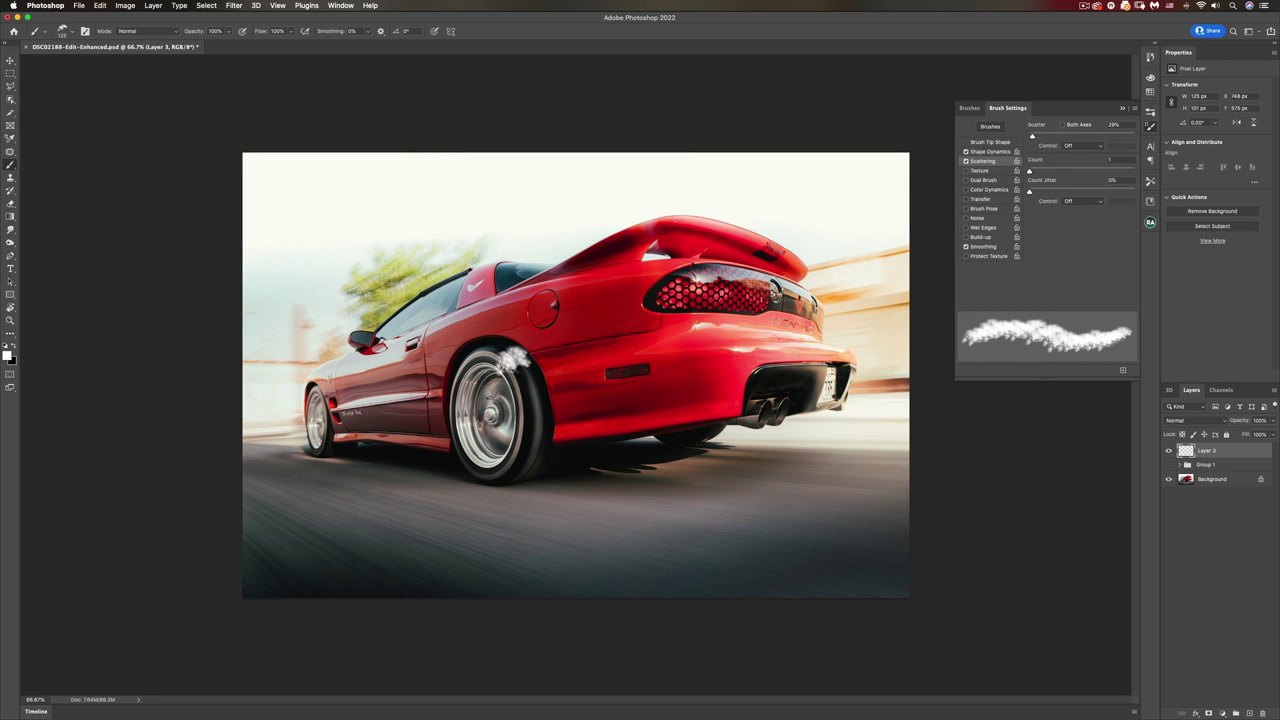
key("super+z")
key("bracketleft")
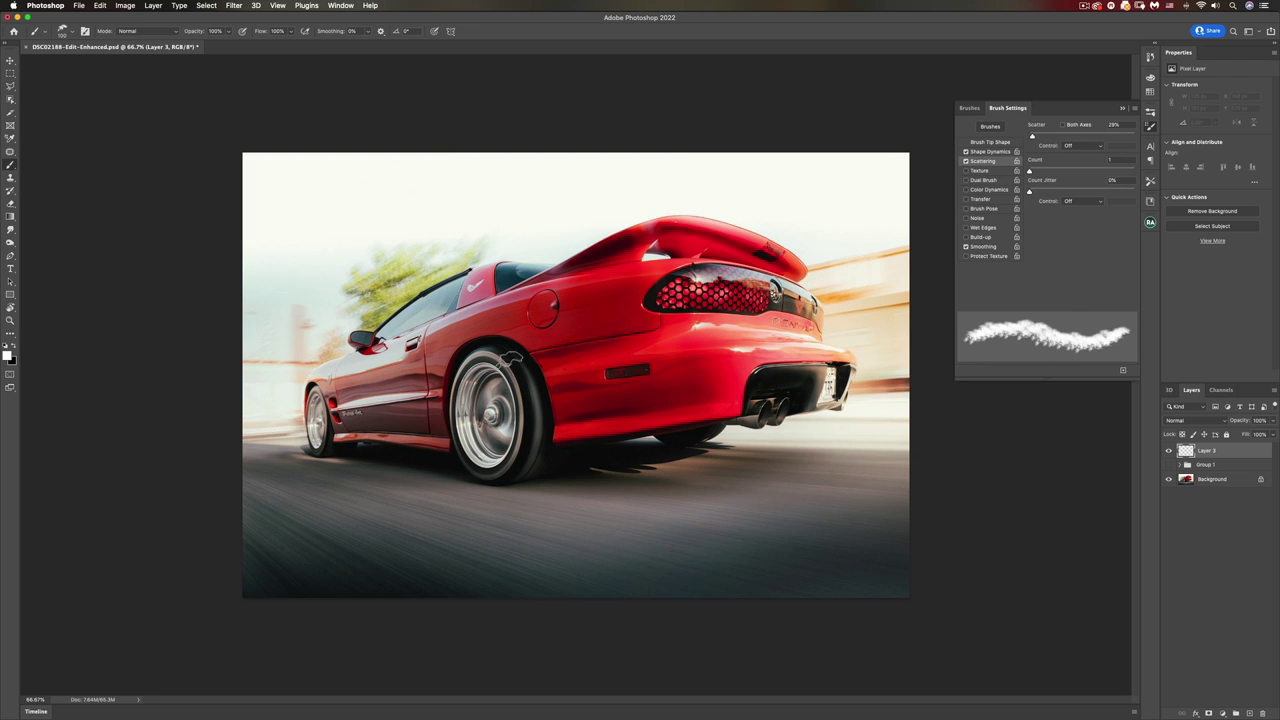
mouse_move(523, 366)
left_mouse_down()
mouse_move(474, 354)
mouse_move(445, 398)
mouse_move(459, 452)
mouse_move(482, 470)
mouse_move(534, 448)
mouse_move(532, 382)
mouse_move(516, 366)
mouse_move(545, 395)
mouse_move(519, 457)
mouse_move(468, 486)
mouse_move(448, 470)
left_mouse_up()
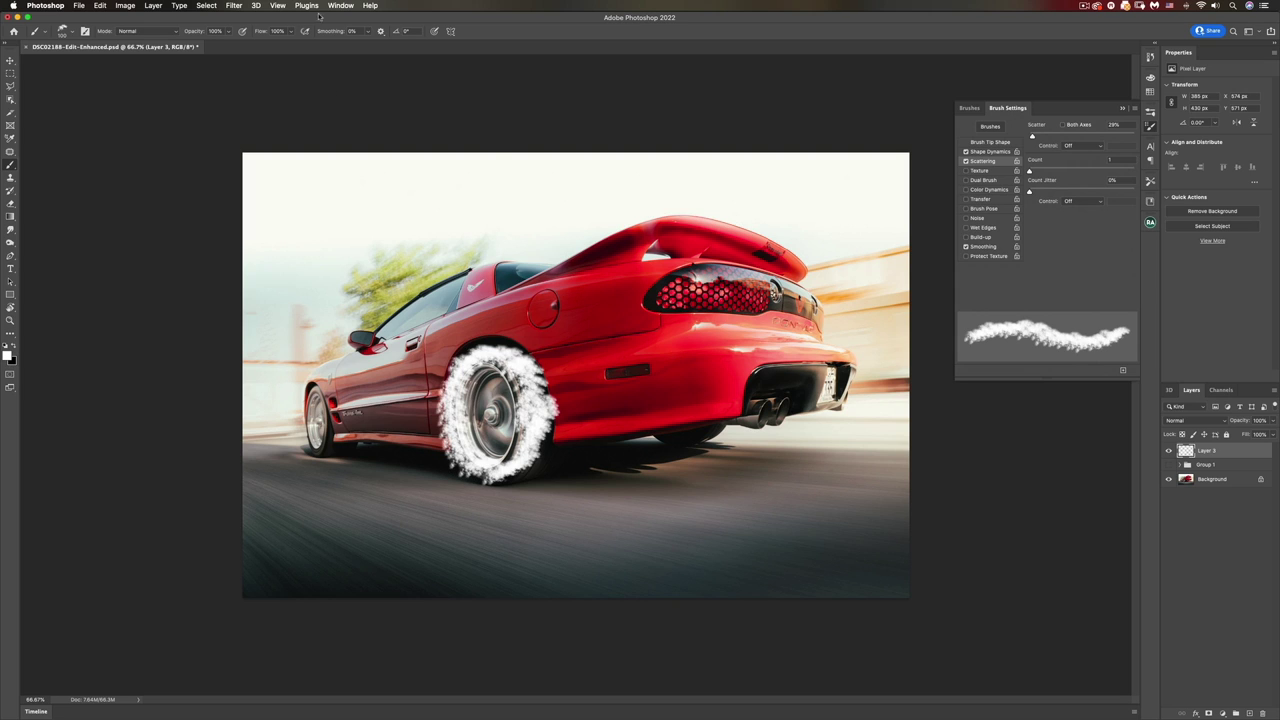
Step: Apply a Spin Blur fitted over the rear wheel with about 42° blur angle and High Quality
left_click(238, 6)
mouse_move(296, 140)
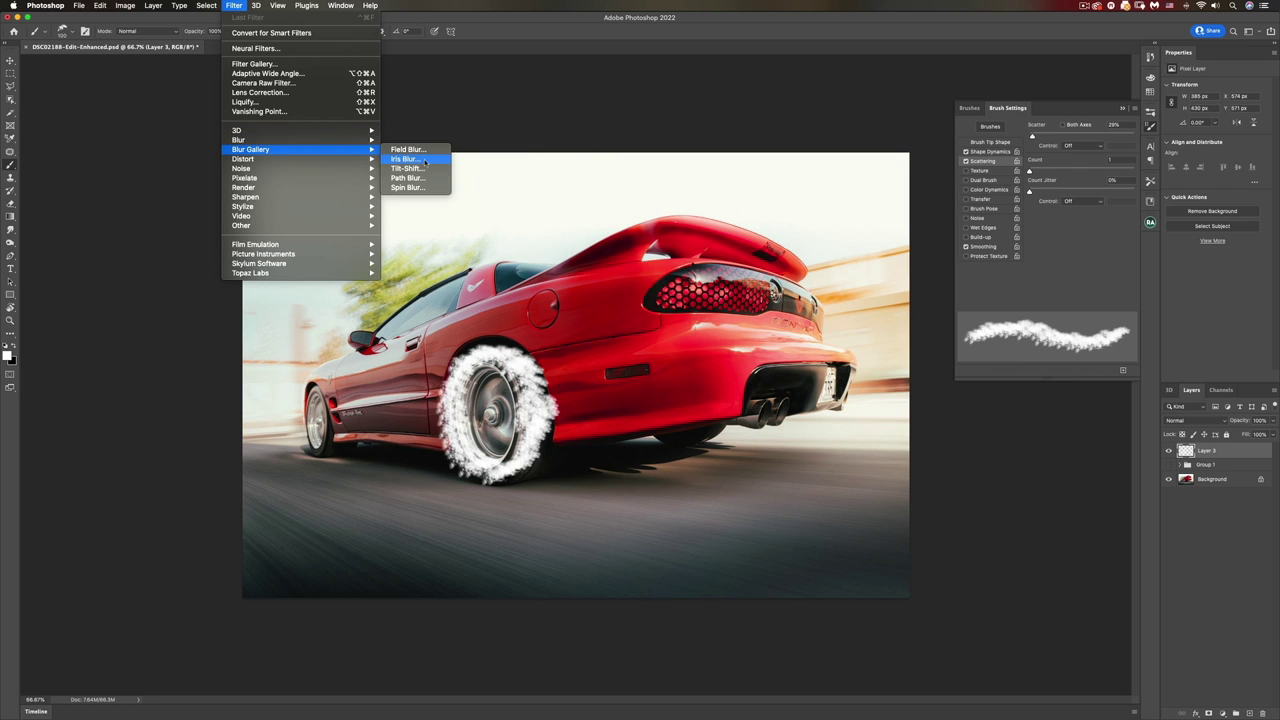
left_click(422, 188)
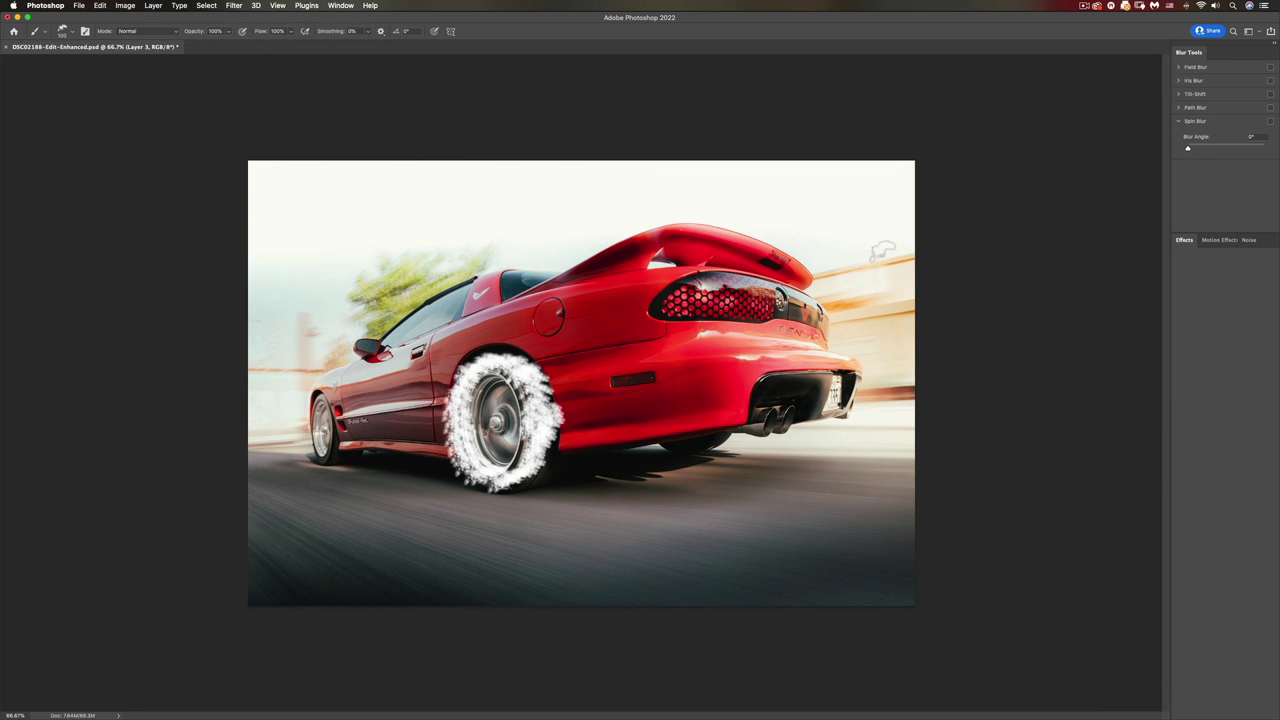
left_click_drag(581, 383, 497, 421)
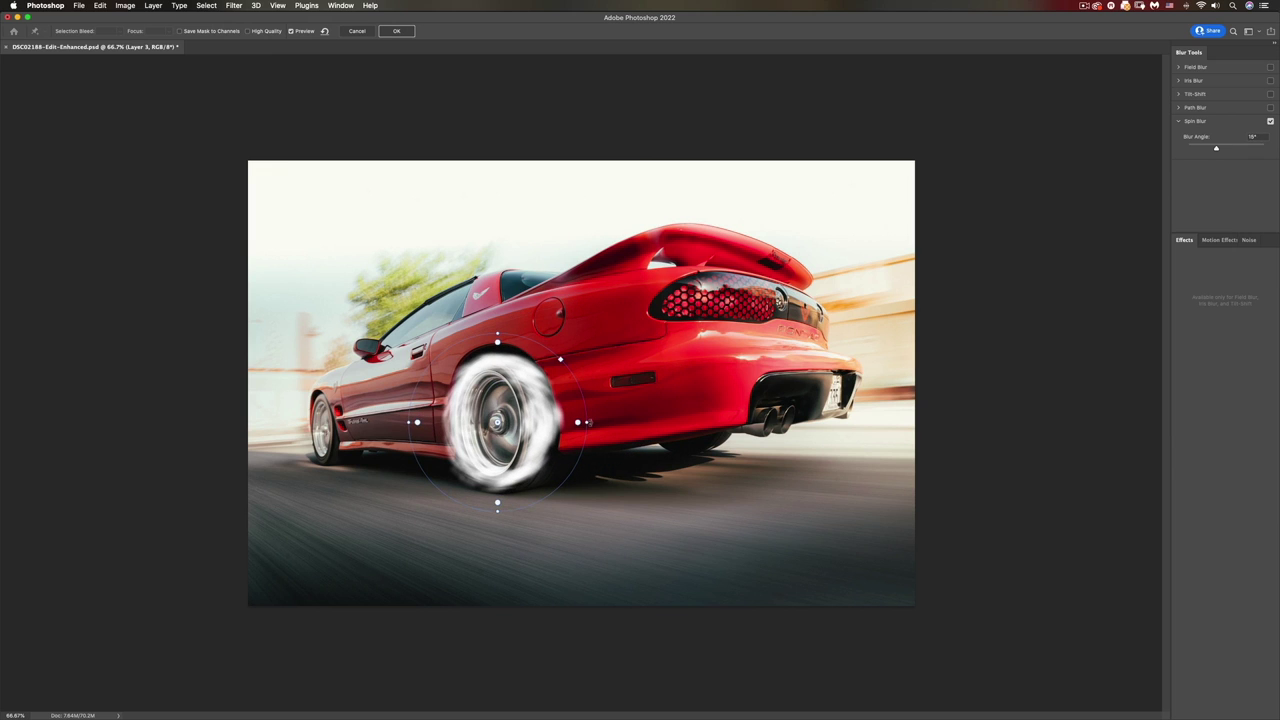
left_click_drag(586, 421, 570, 422)
left_click(1230, 148)
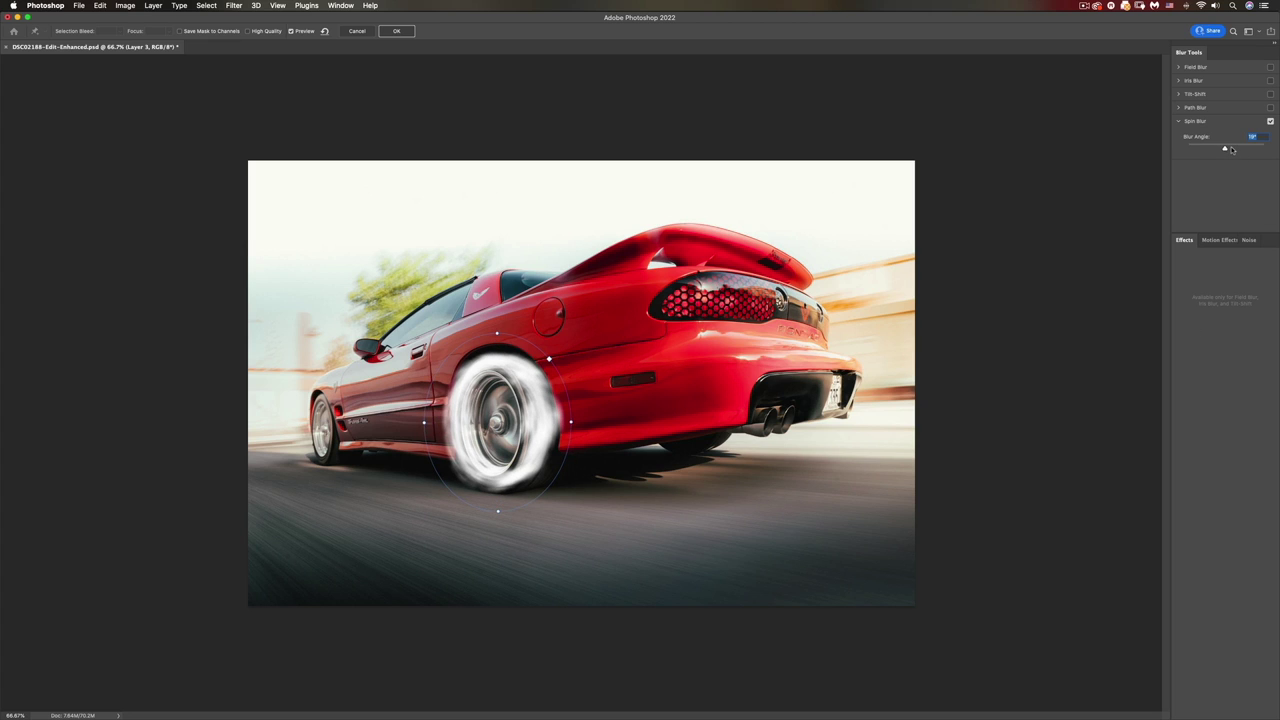
left_click(1232, 148)
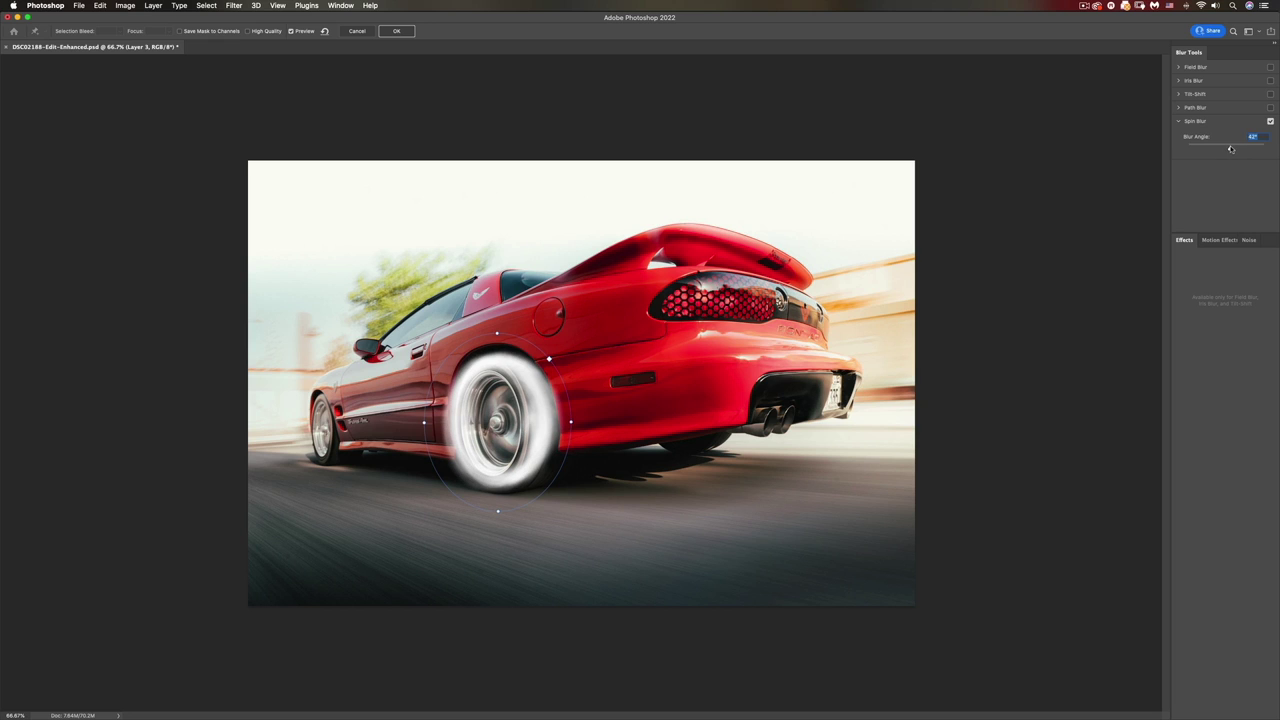
left_click_drag(512, 418, 483, 407)
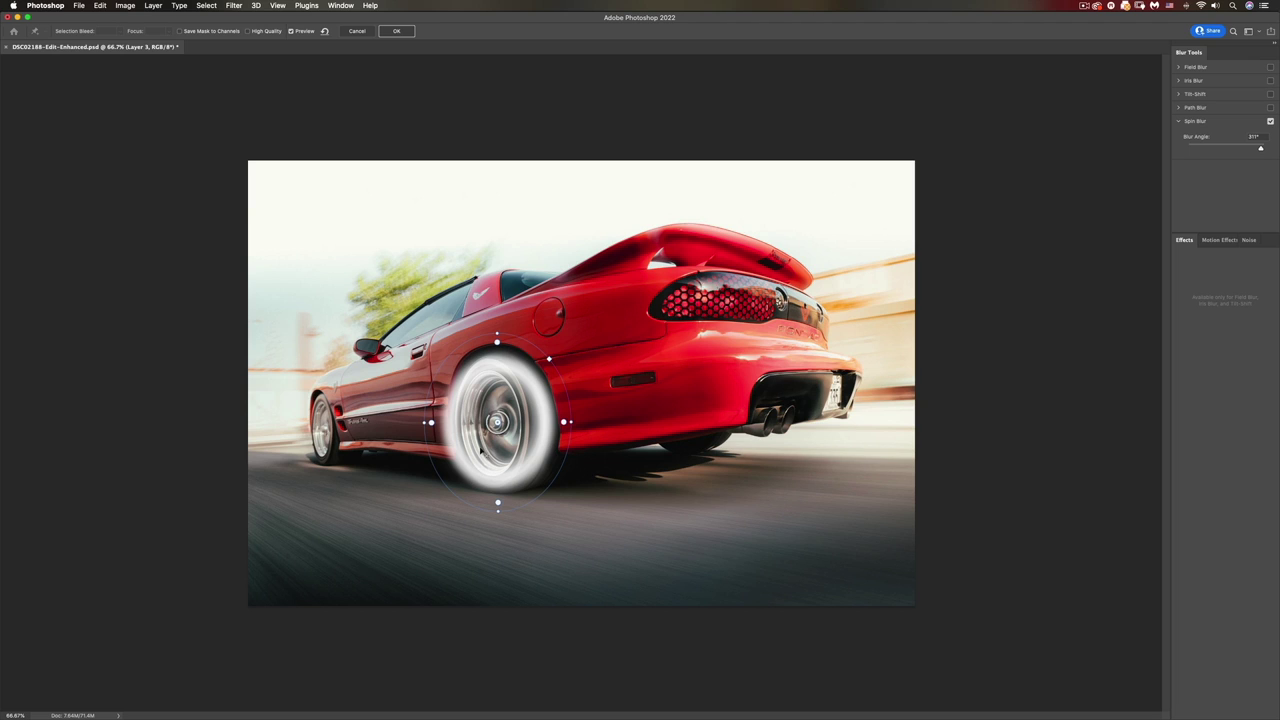
left_click(257, 32)
Step: Commit the spin blur, flip the wheel layer horizontally and stretch it to the tyre's height
left_click(398, 32)
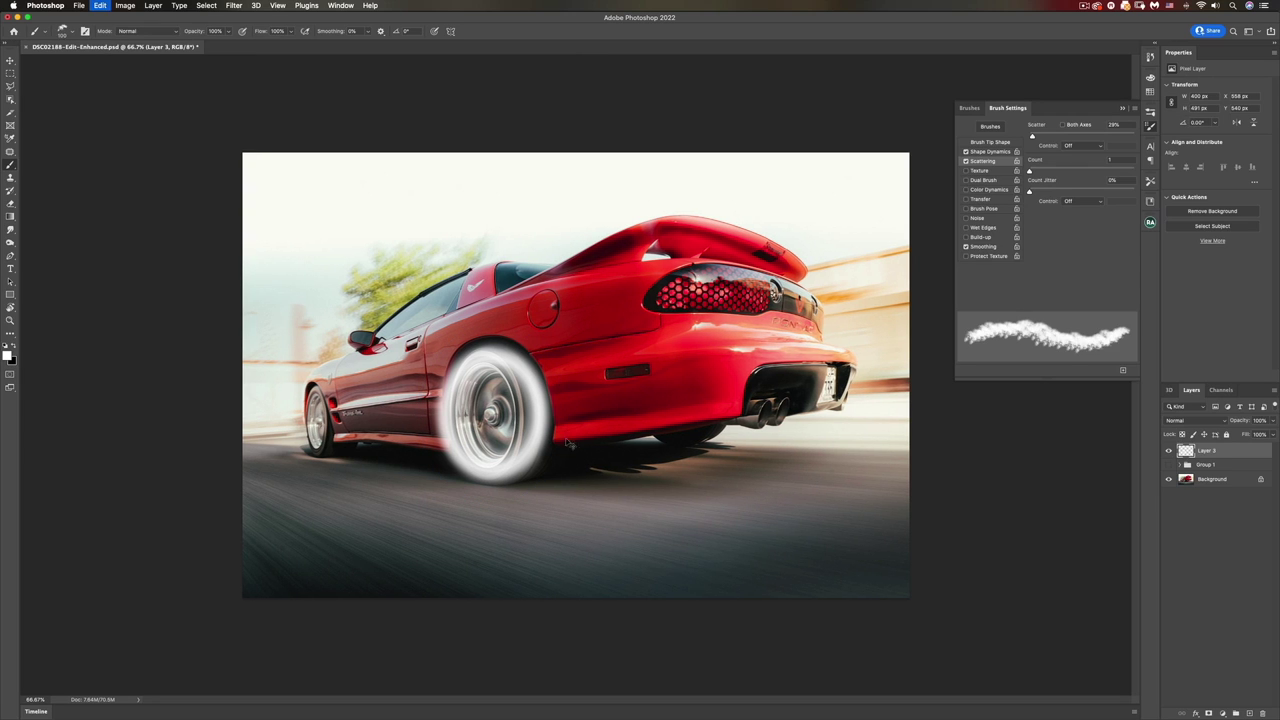
key("super+t")
right_click(531, 422)
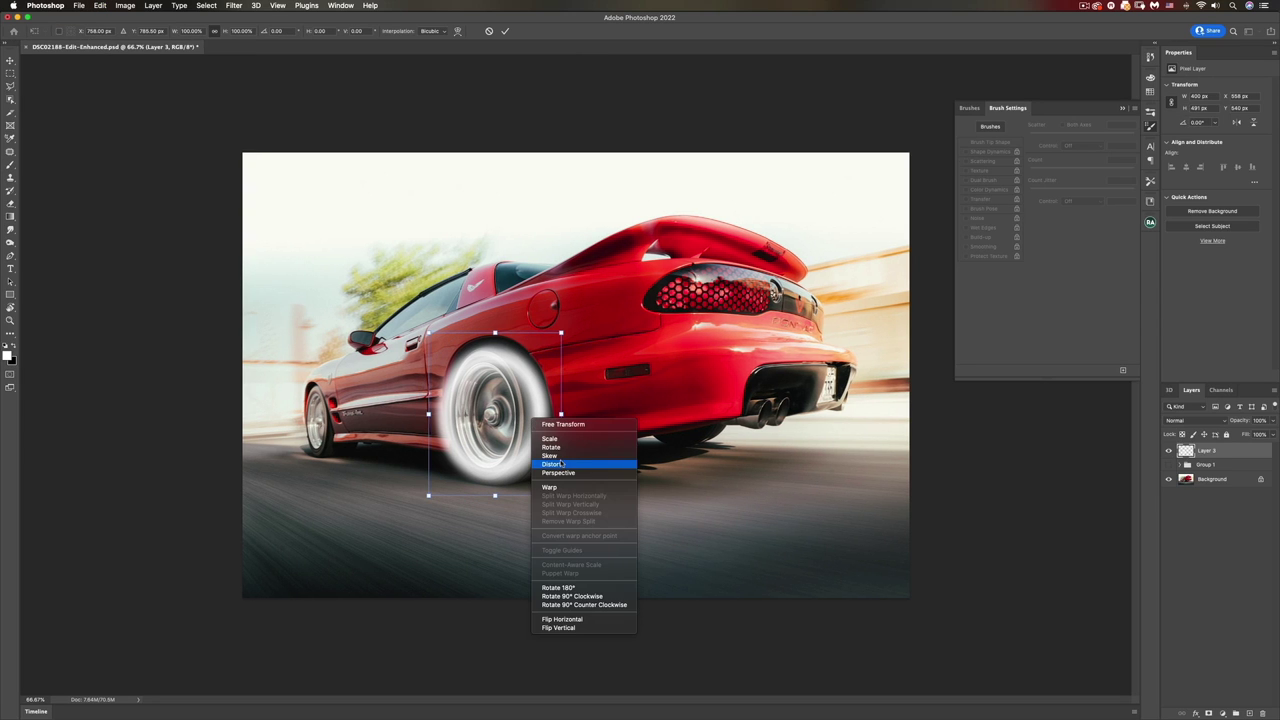
left_click(579, 621)
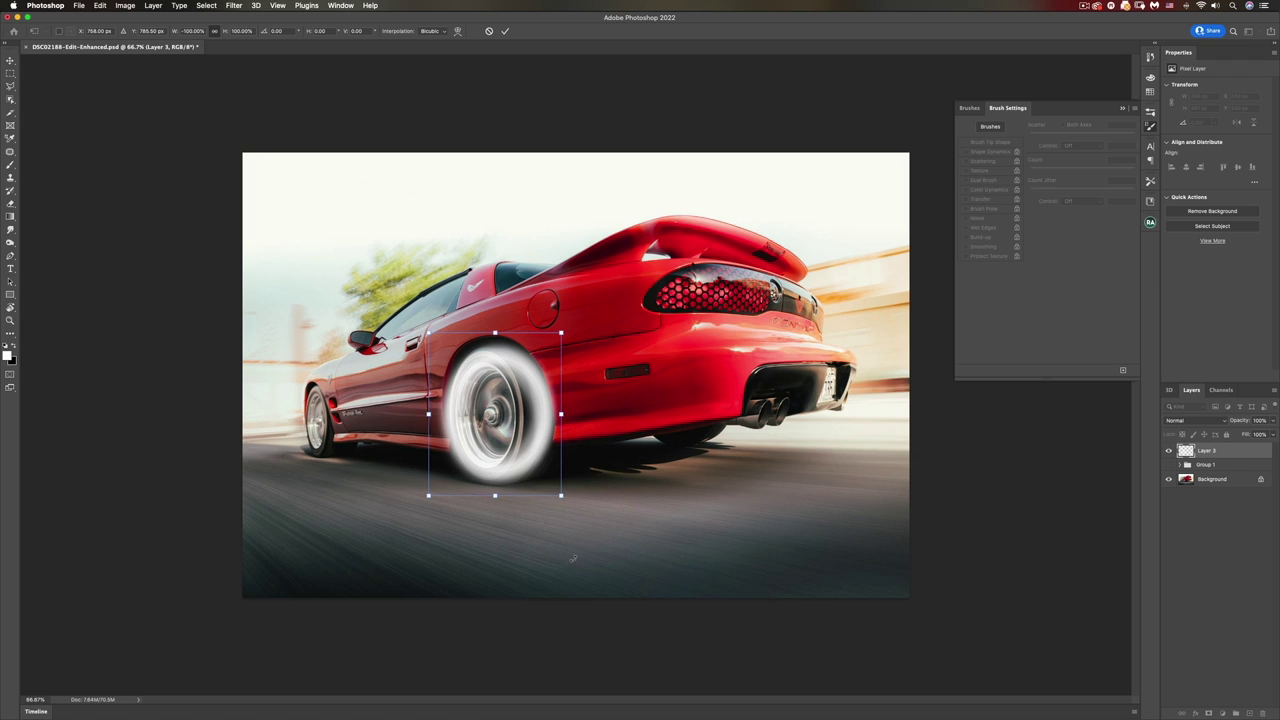
key("Left")
key("Left")
key("Left")
key("Left")
key("Left")
key("Left")
key("Left")
key("Left")
key("Left")
key("Left")
key("Left")
key("Left")
key("Left")
key("Left")
key("Left")
key("Left")
key("Left")
key("Left")
key("Left")
key("Left")
key("Left")
key("Left")
key("Left")
key("Left")
key("Left")
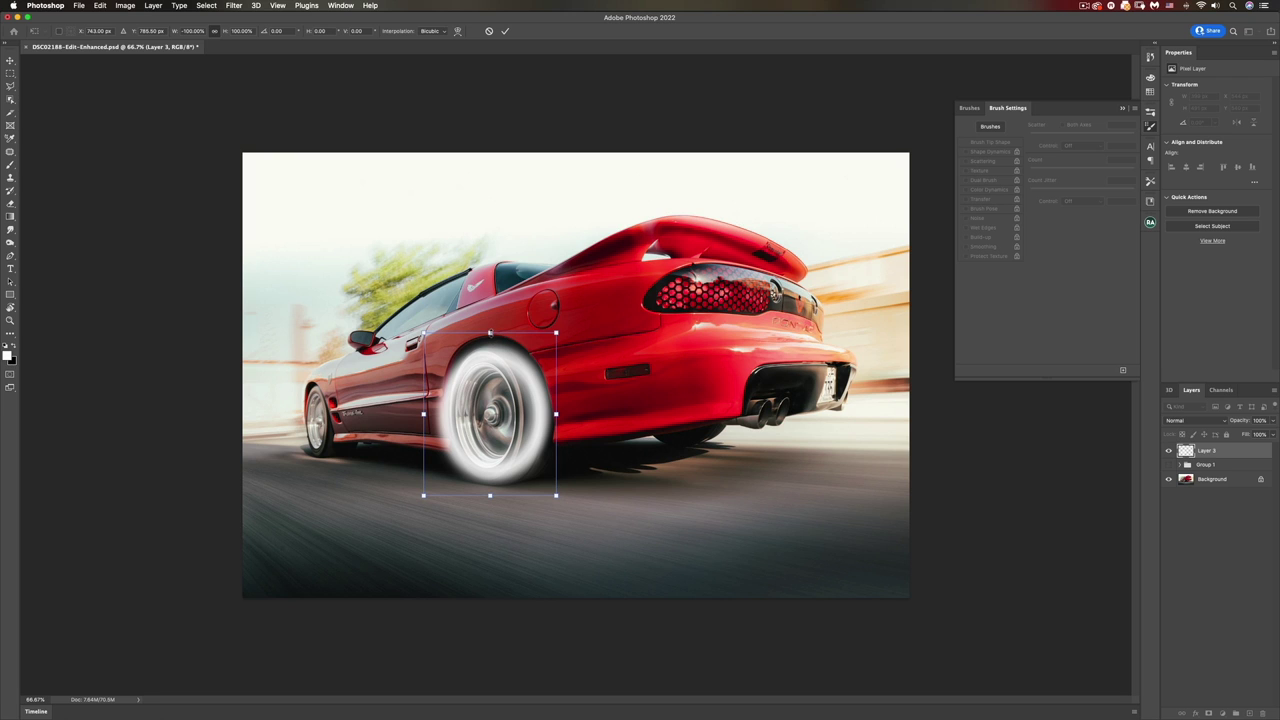
left_click_drag(490, 333, 490, 319)
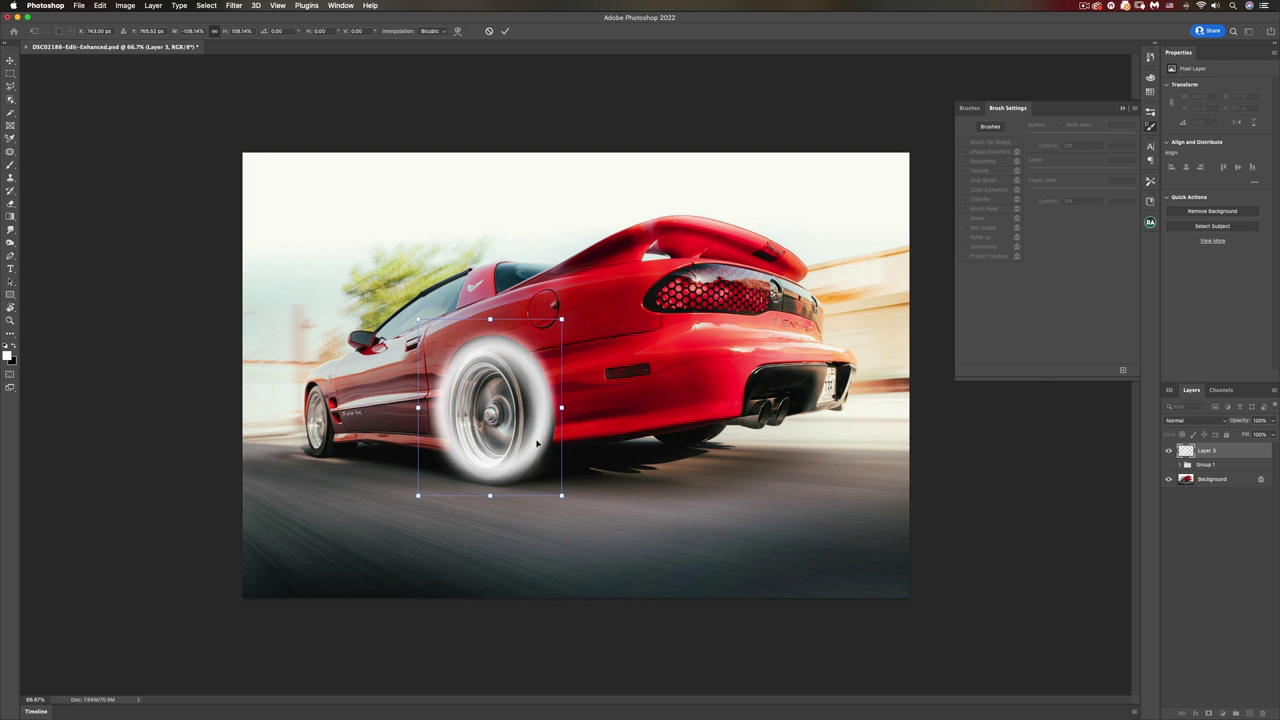
left_click_drag(490, 497, 491, 505)
Step: Distort the blurred wheel's corners to fit snugly over the rear tyre and commit the transform
right_click(517, 468)
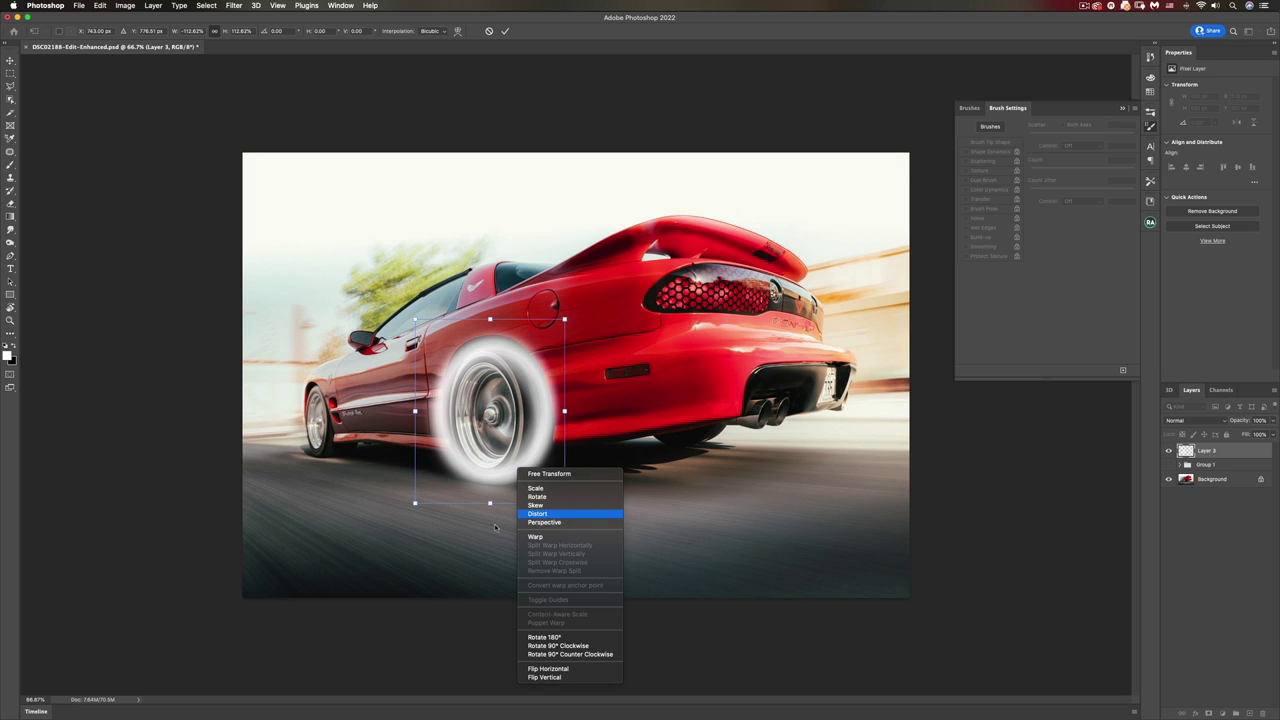
left_click(548, 513)
left_click_drag(415, 503, 428, 500)
left_click_drag(414, 320, 423, 316)
left_click_drag(566, 322, 549, 320)
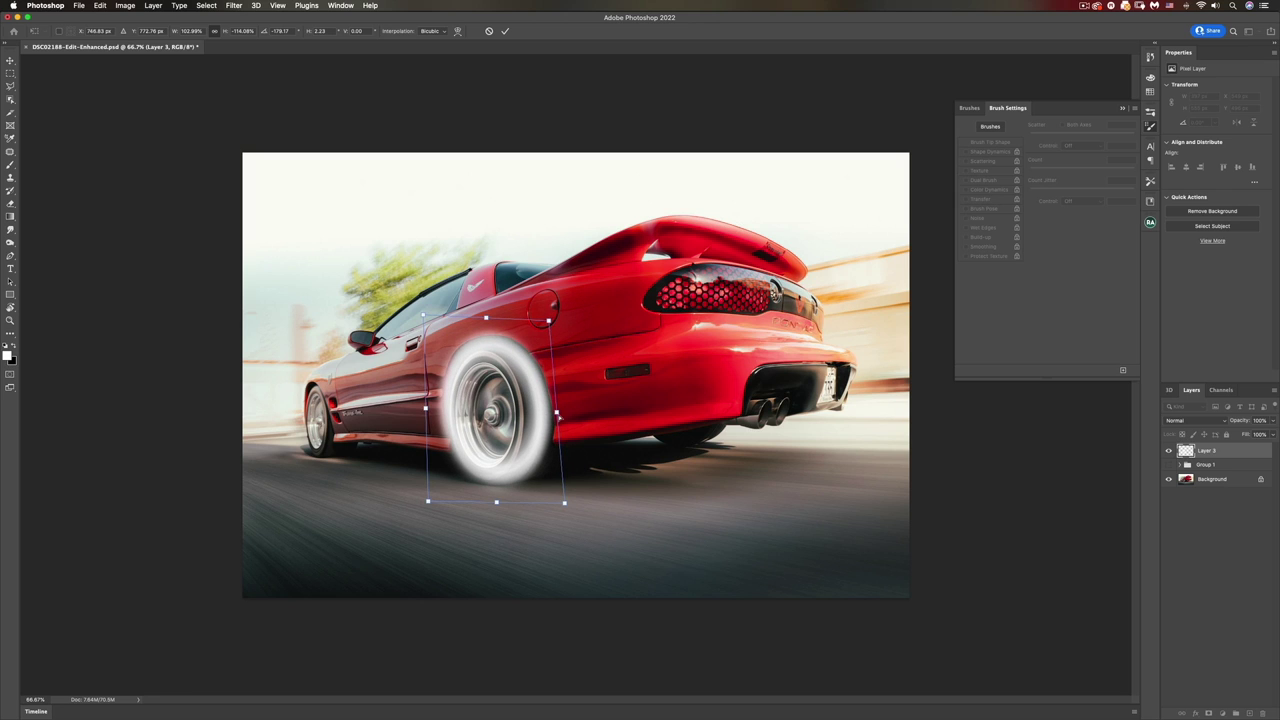
left_click_drag(558, 417, 555, 414)
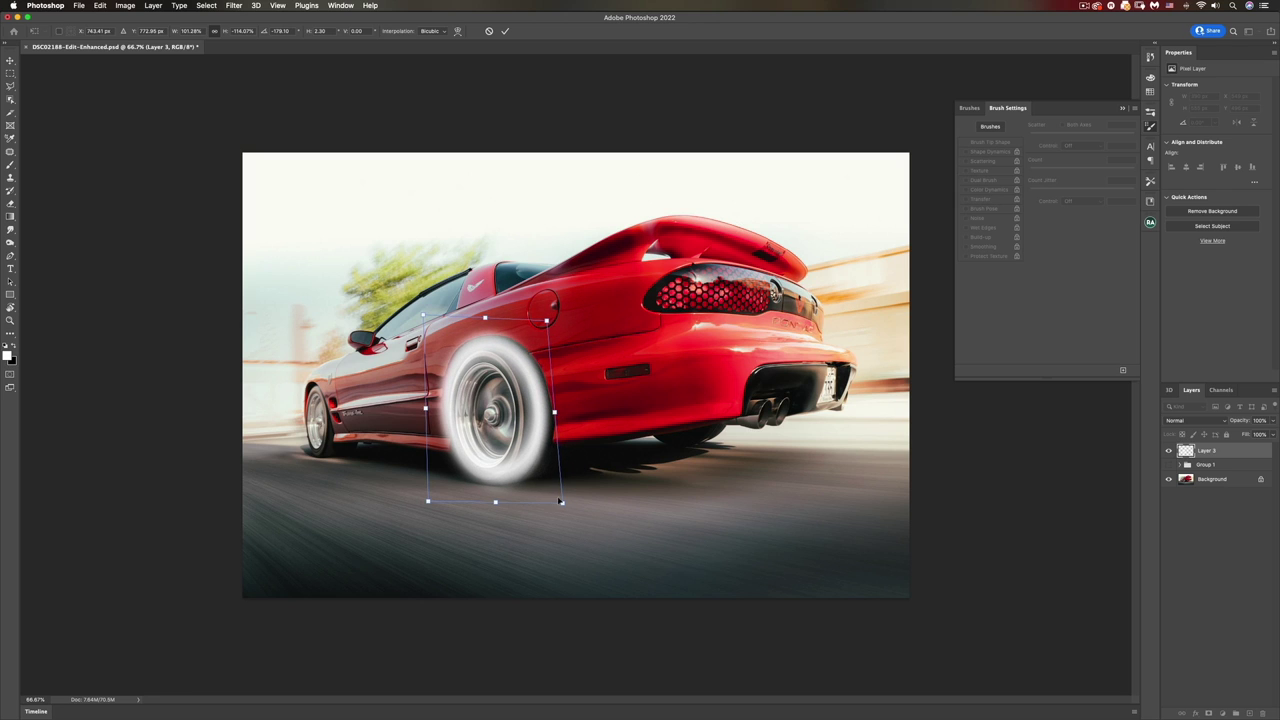
left_click_drag(562, 504, 547, 506)
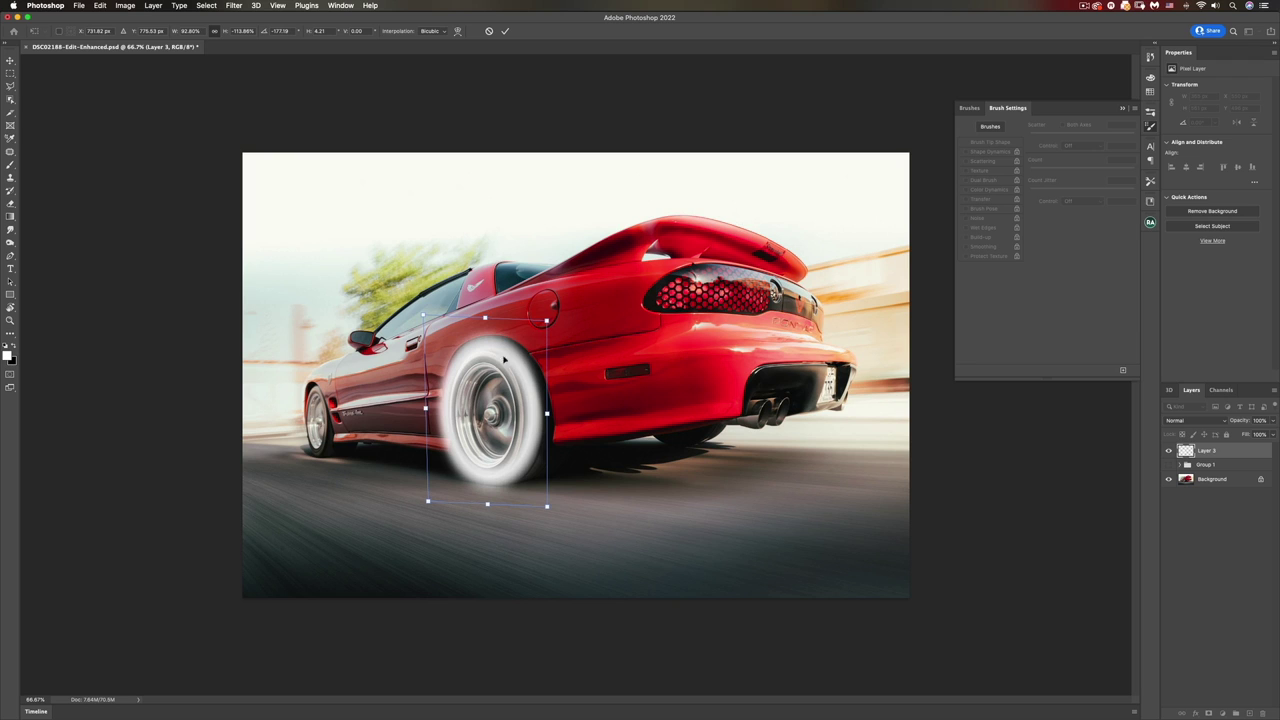
left_click_drag(425, 316, 427, 318)
left_click_drag(428, 409, 434, 410)
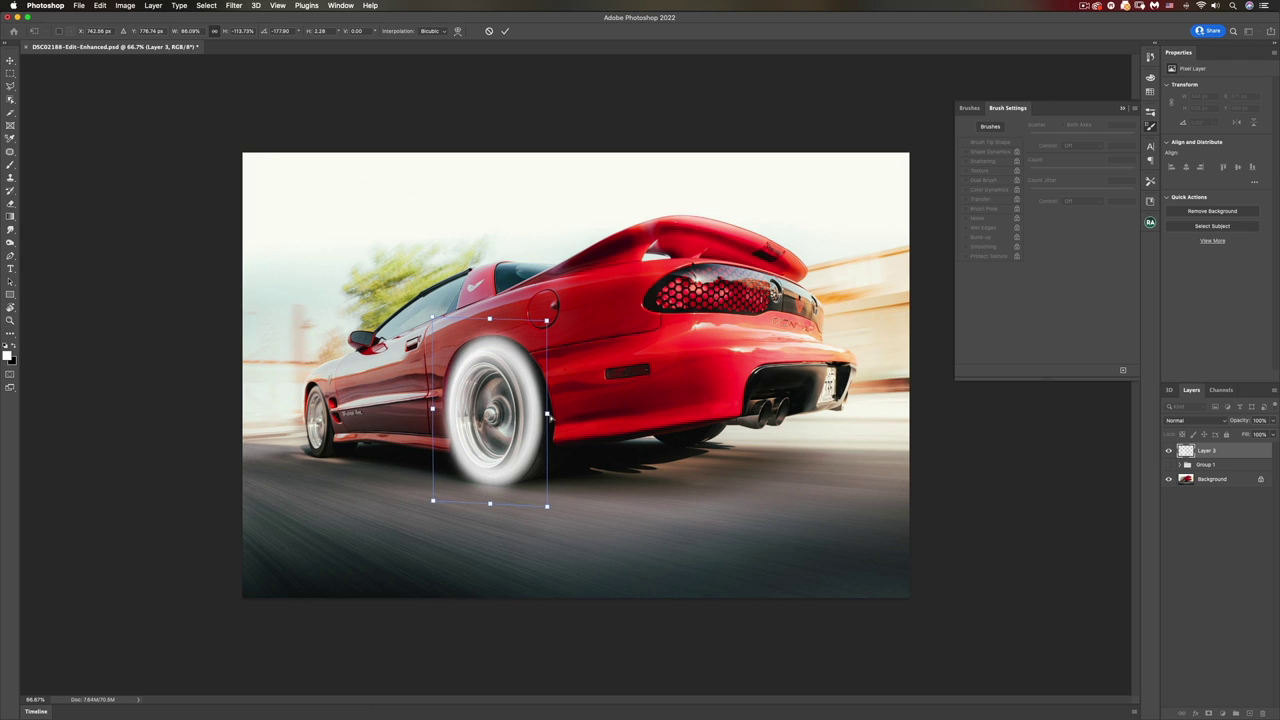
left_click_drag(548, 414, 551, 414)
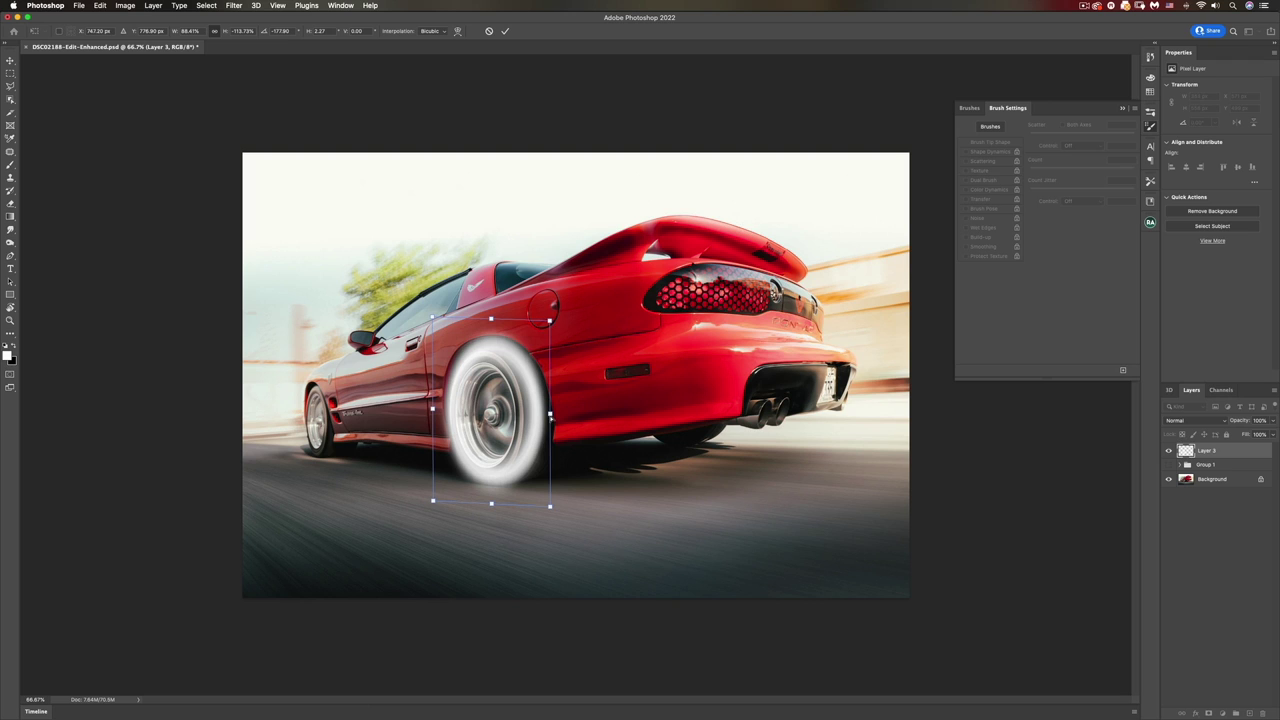
key("Return")
key("b")
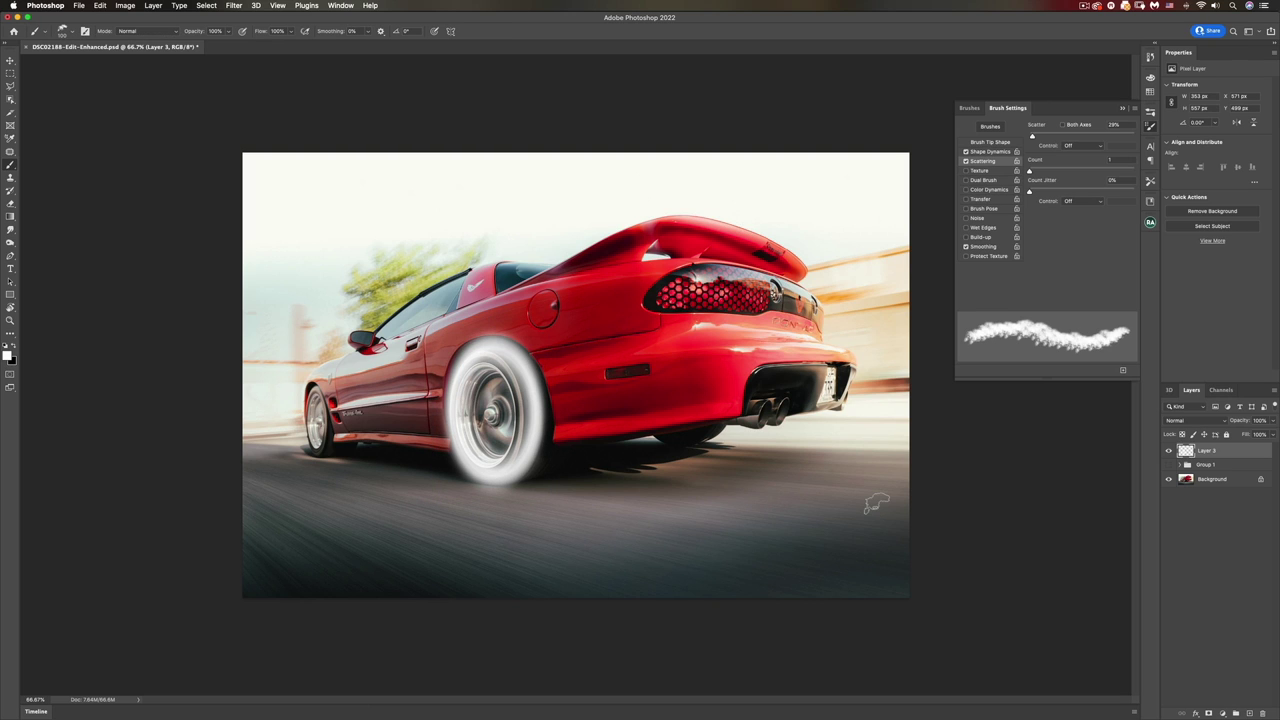
Step: Add a white layer mask to the blurred wheel layer and zoom in
key("p")
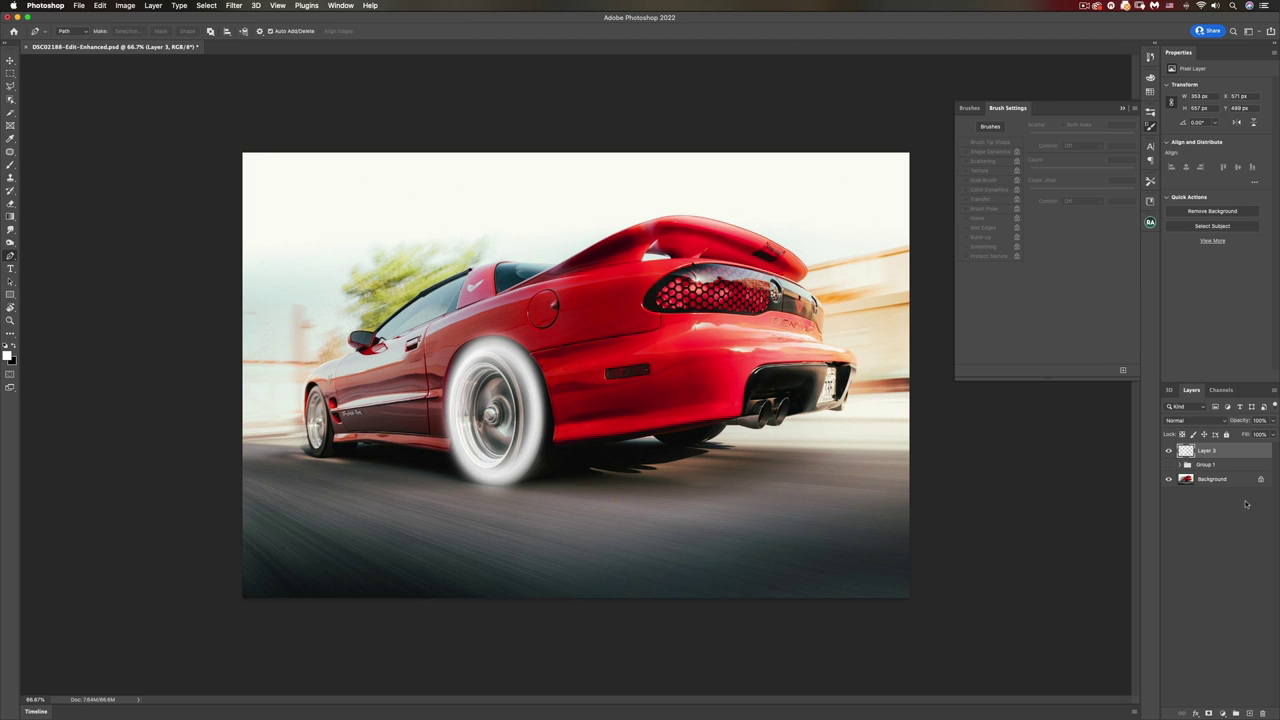
left_click(1208, 713)
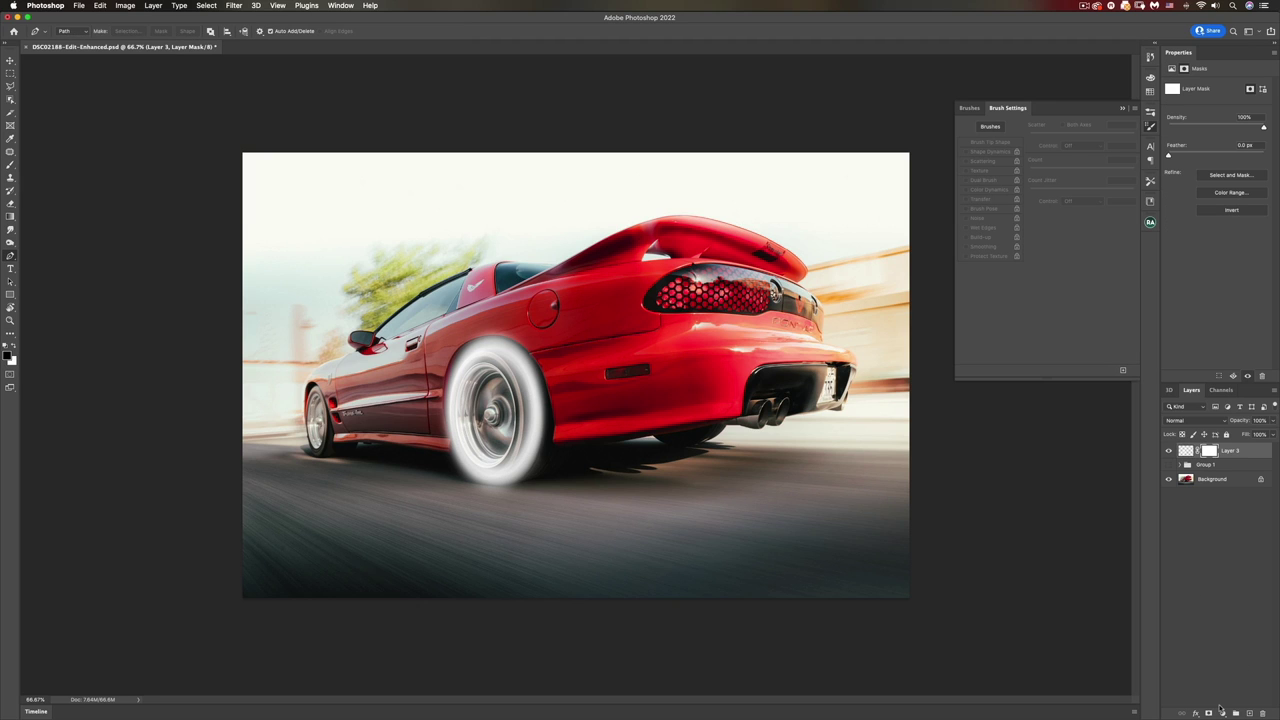
scroll(577, 370, "up", 5)
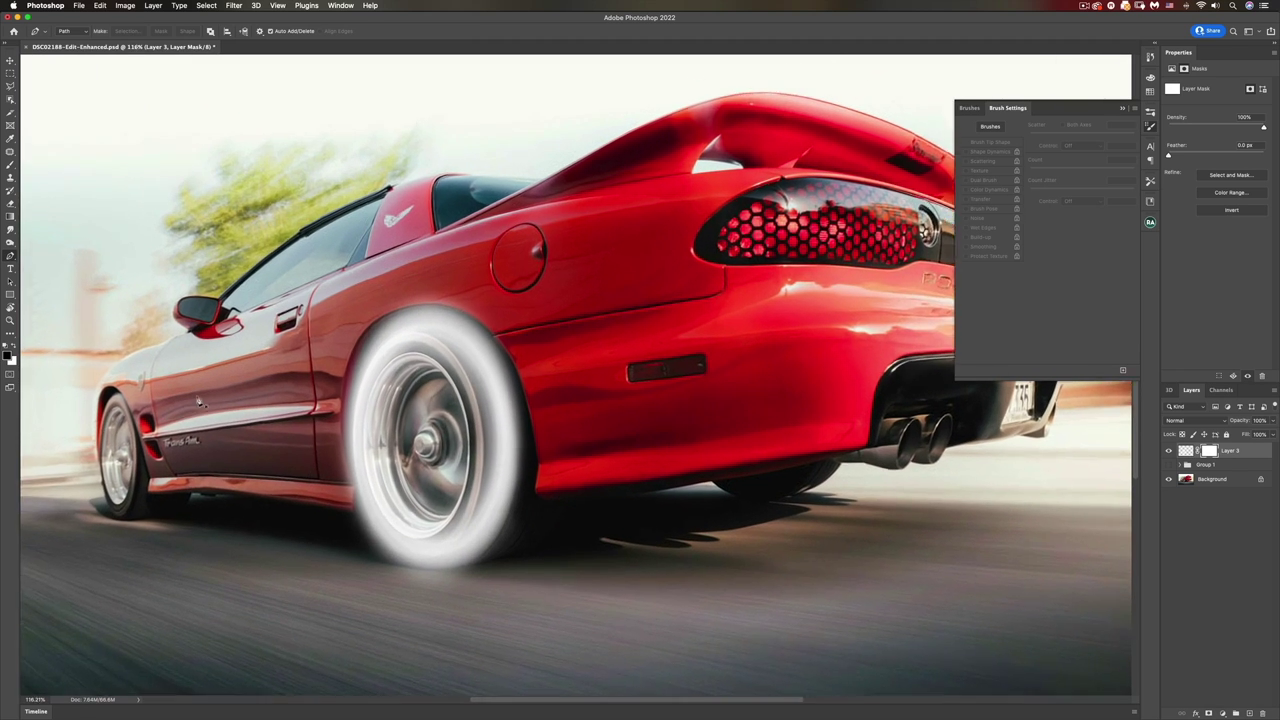
key("b")
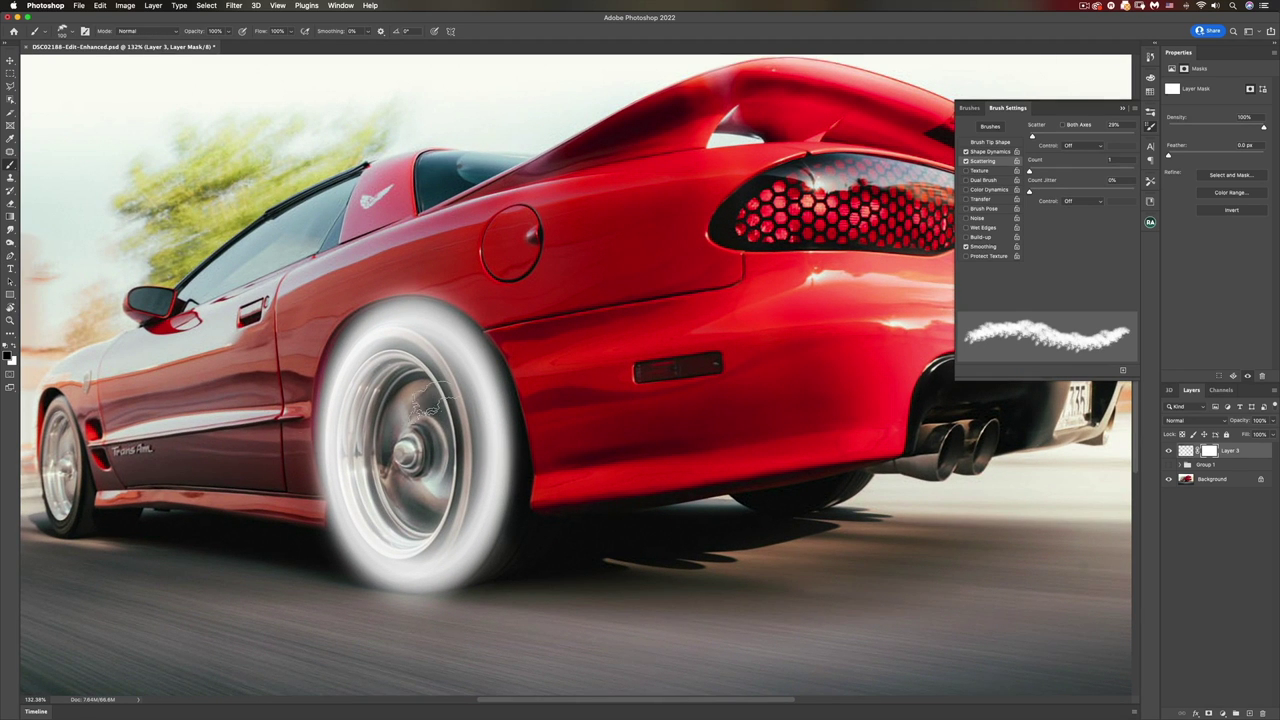
Step: Choose the Soft Round brush and lower its flow to 24%
left_click(969, 108)
scroll(1138, 222, "up", 3)
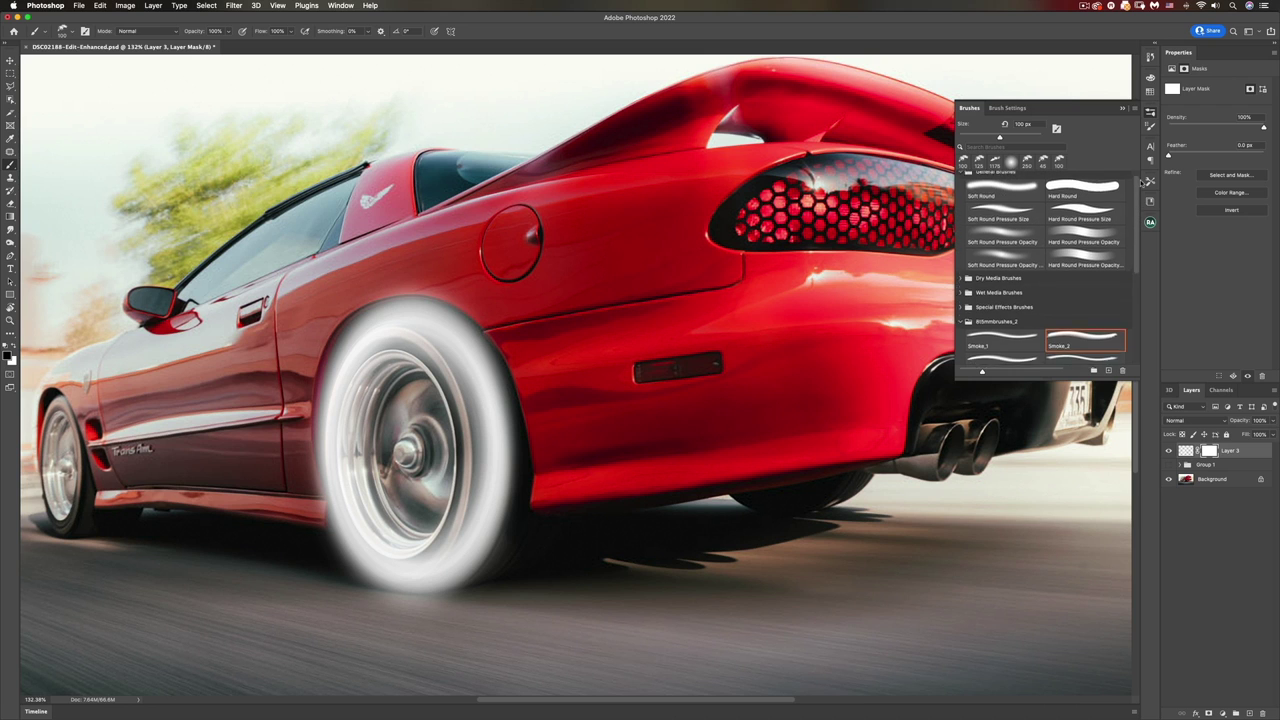
left_click(1003, 195)
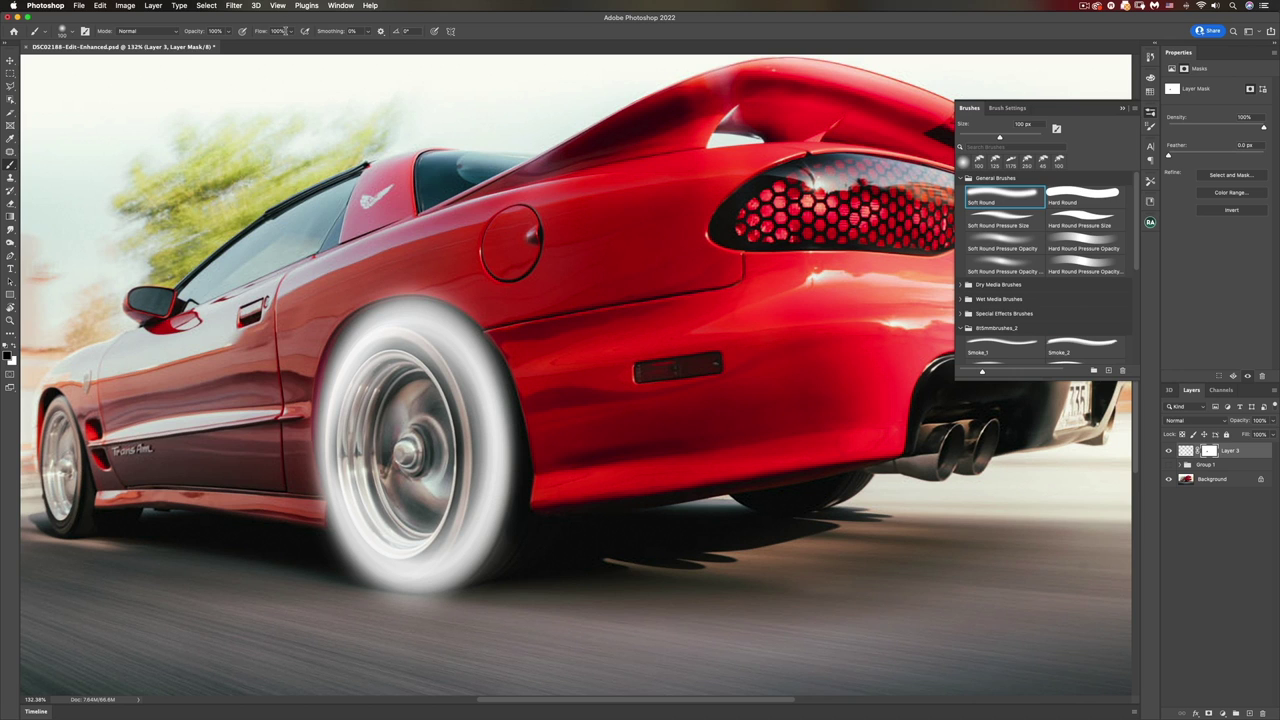
left_click(290, 31)
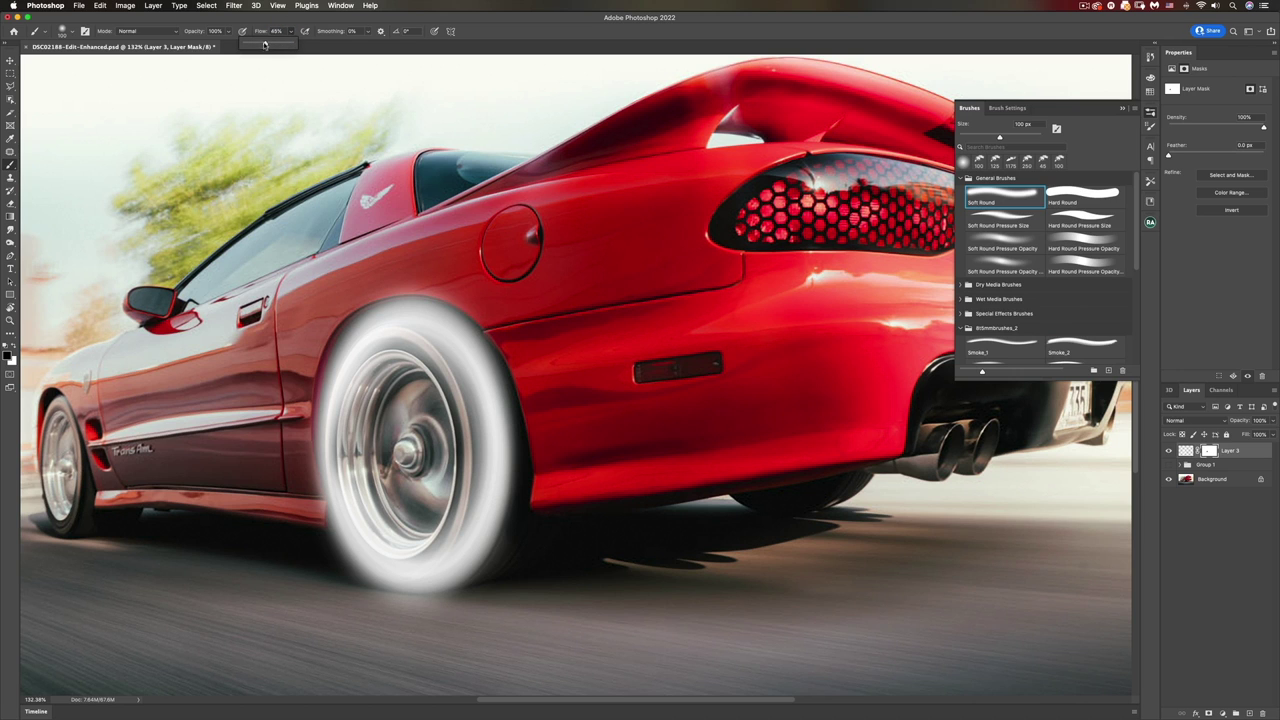
left_click(378, 450)
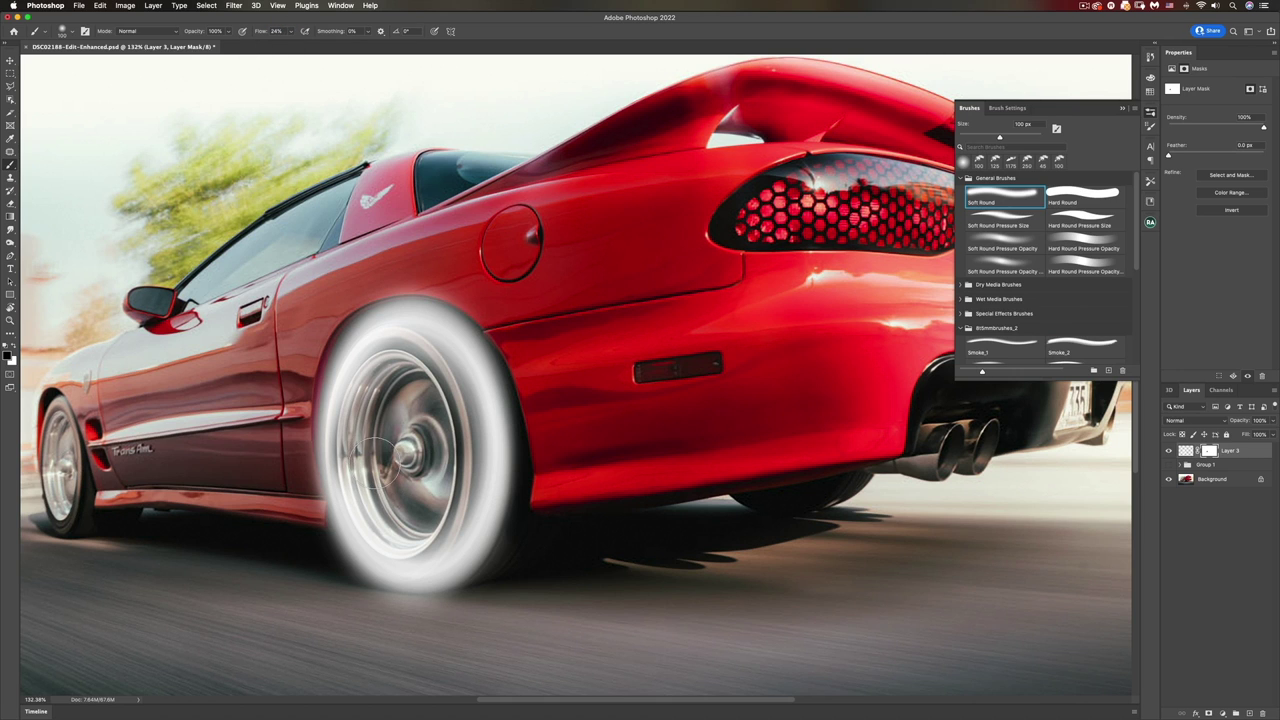
Step: Mask the blur along the rim's upper-left edge, then resize the brush down to 45 px
mouse_move(356, 422)
left_mouse_down()
mouse_move(353, 398)
mouse_move(428, 370)
mouse_move(372, 366)
mouse_move(349, 454)
mouse_move(368, 525)
mouse_move(414, 536)
mouse_move(370, 530)
mouse_move(350, 470)
left_mouse_up()
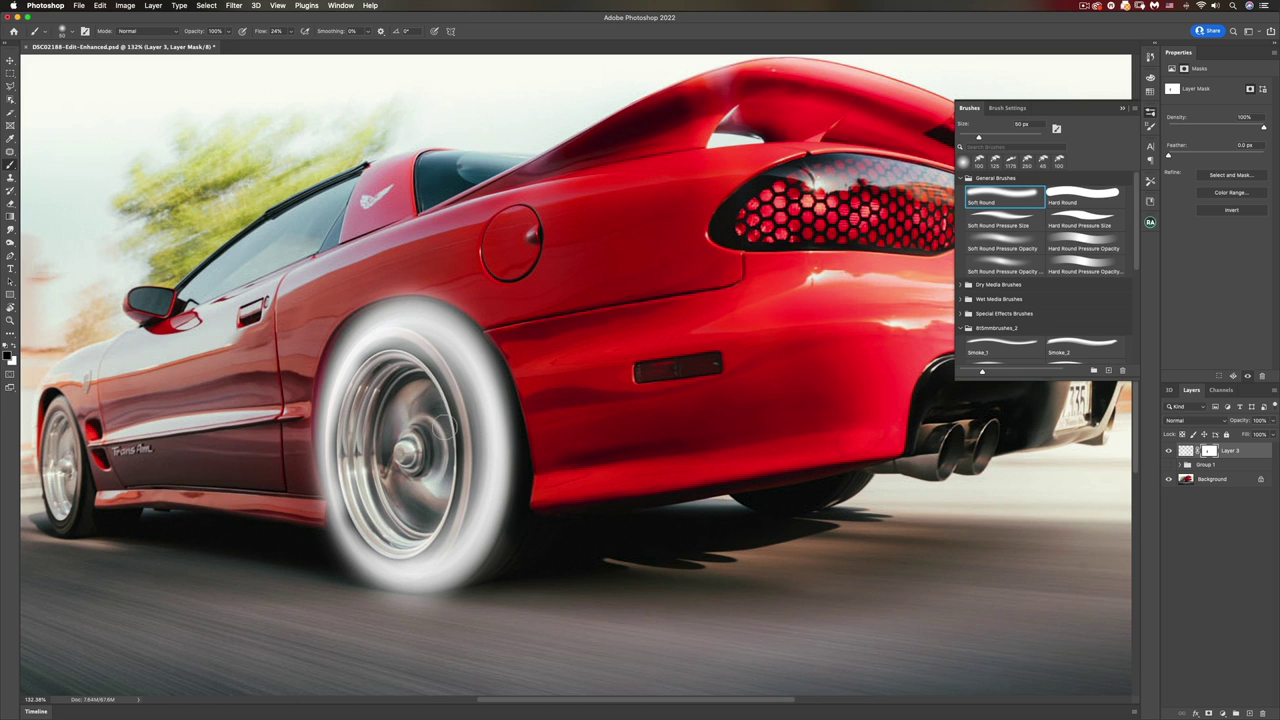
key("bracketright")
key("bracketright")
key("bracketright")
key("bracketright")
key("bracketright")
key("bracketright")
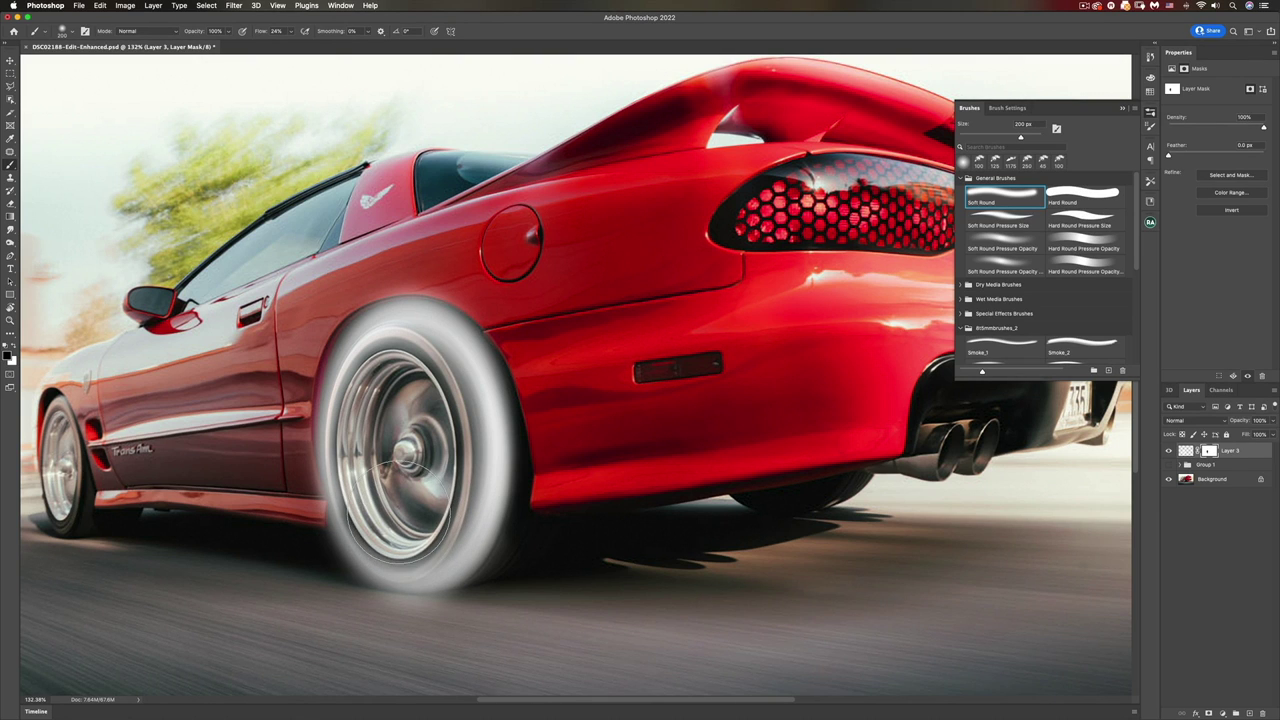
key("bracketleft")
key("bracketleft")
key("bracketleft")
key("bracketleft")
key("bracketleft")
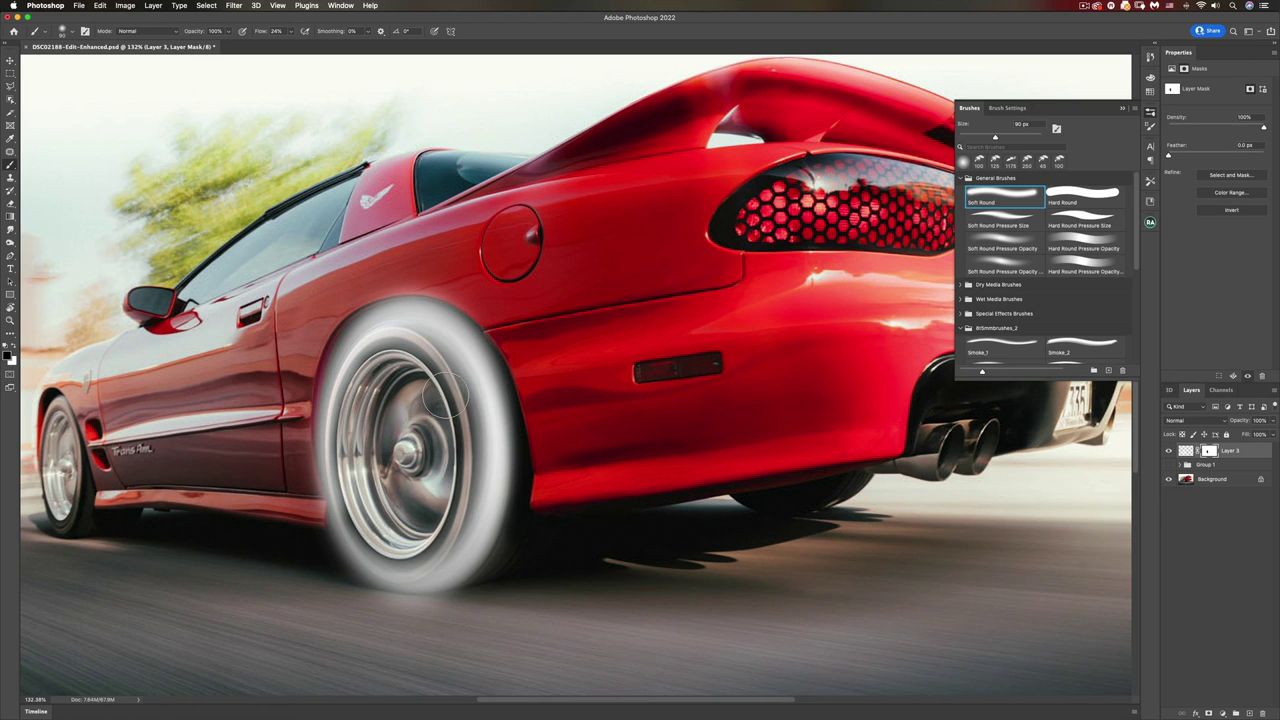
key("bracketleft")
key("bracketleft")
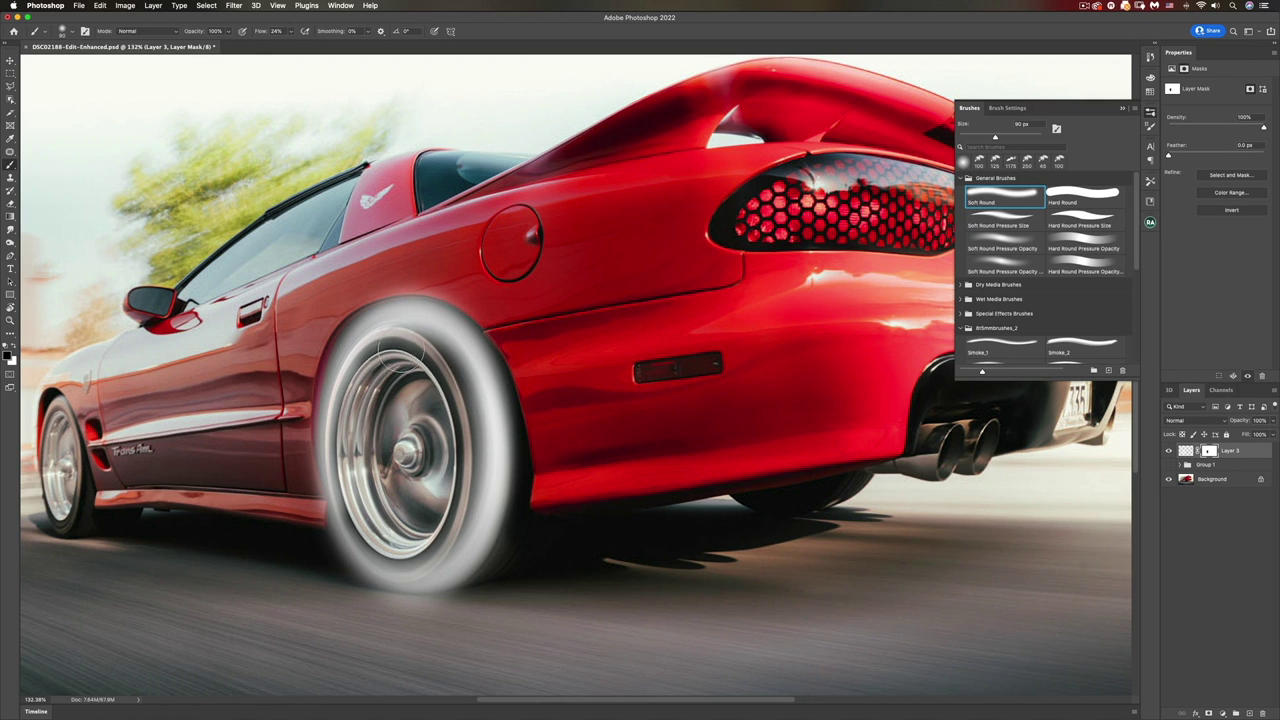
key("bracketleft")
key("bracketleft")
key("bracketleft")
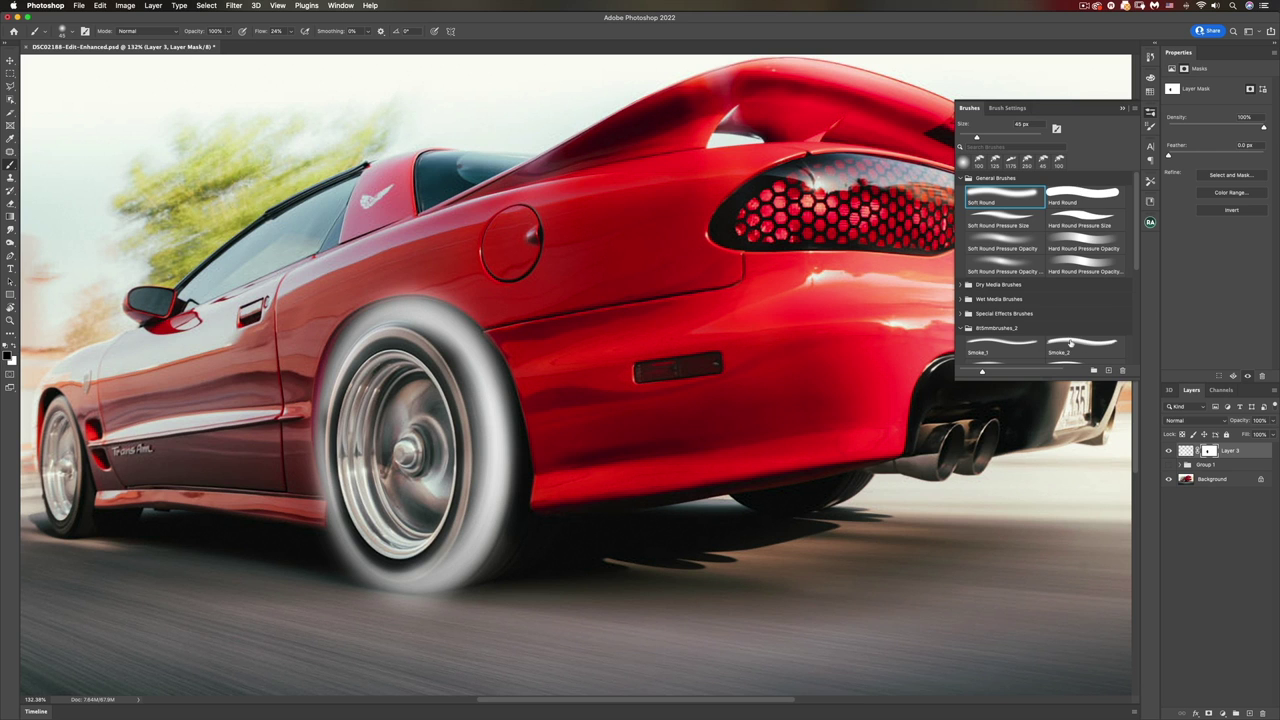
Step: Load Smoke_2 with 10% size jitter, angle jitter and 52% scattering, sized to about 60 px
scroll(1050, 343, "down", 3)
left_click(1078, 307)
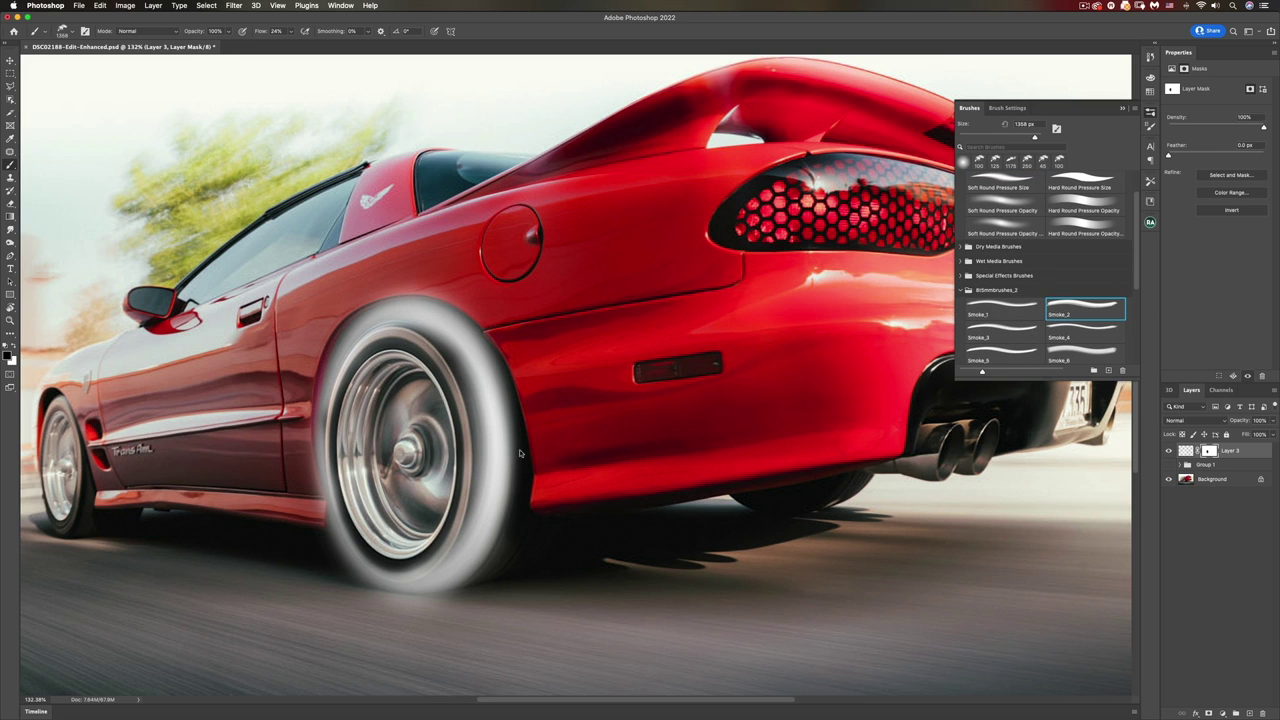
left_click(1006, 108)
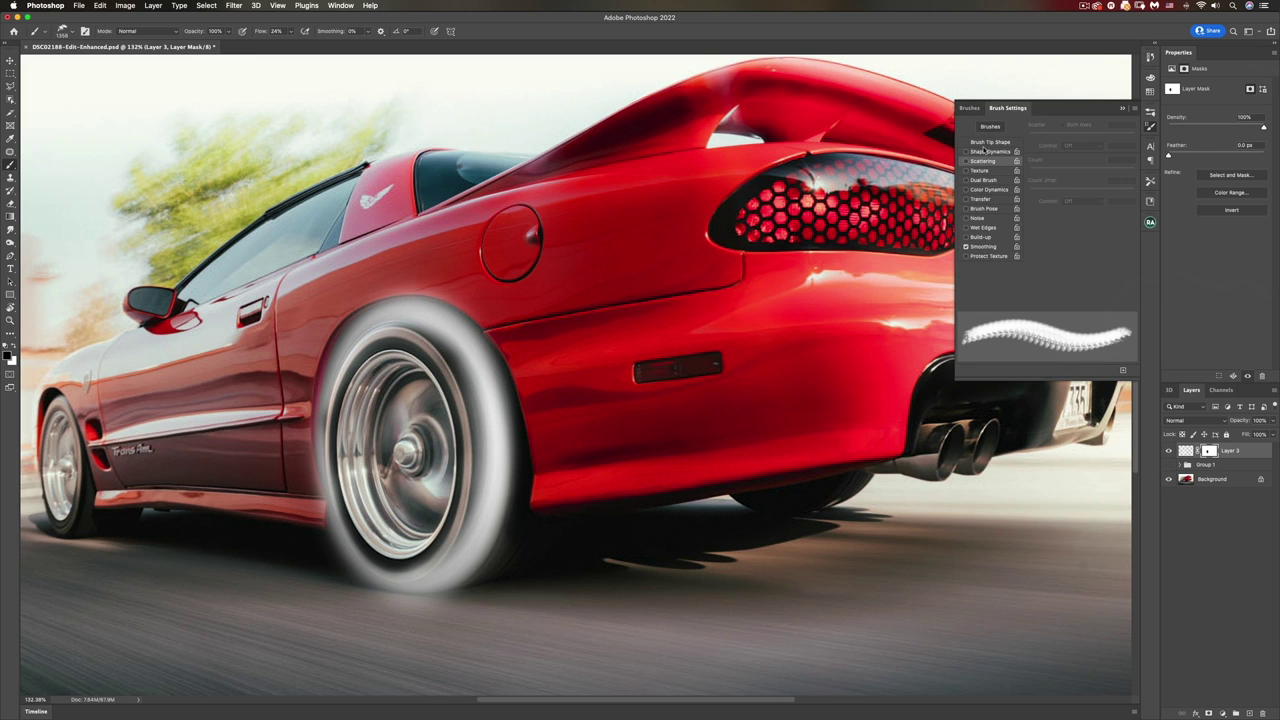
left_click(985, 151)
left_click_drag(1036, 138, 1042, 138)
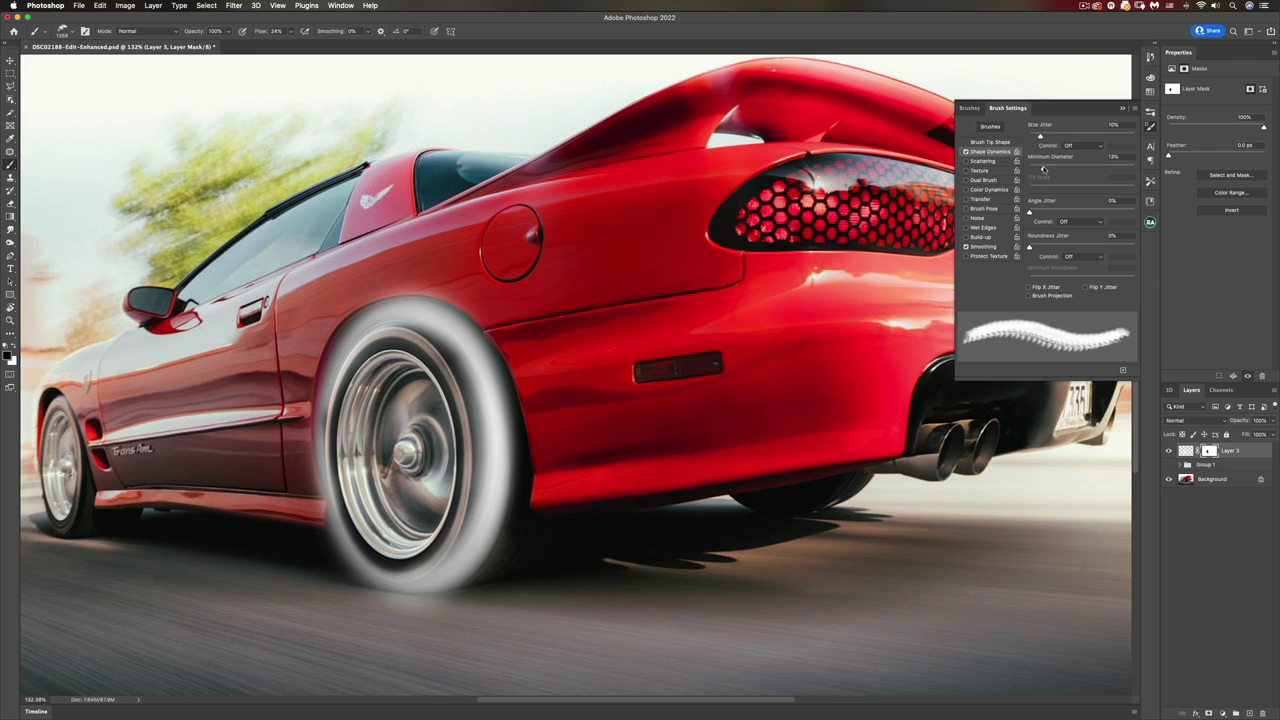
left_click_drag(1038, 212, 1034, 211)
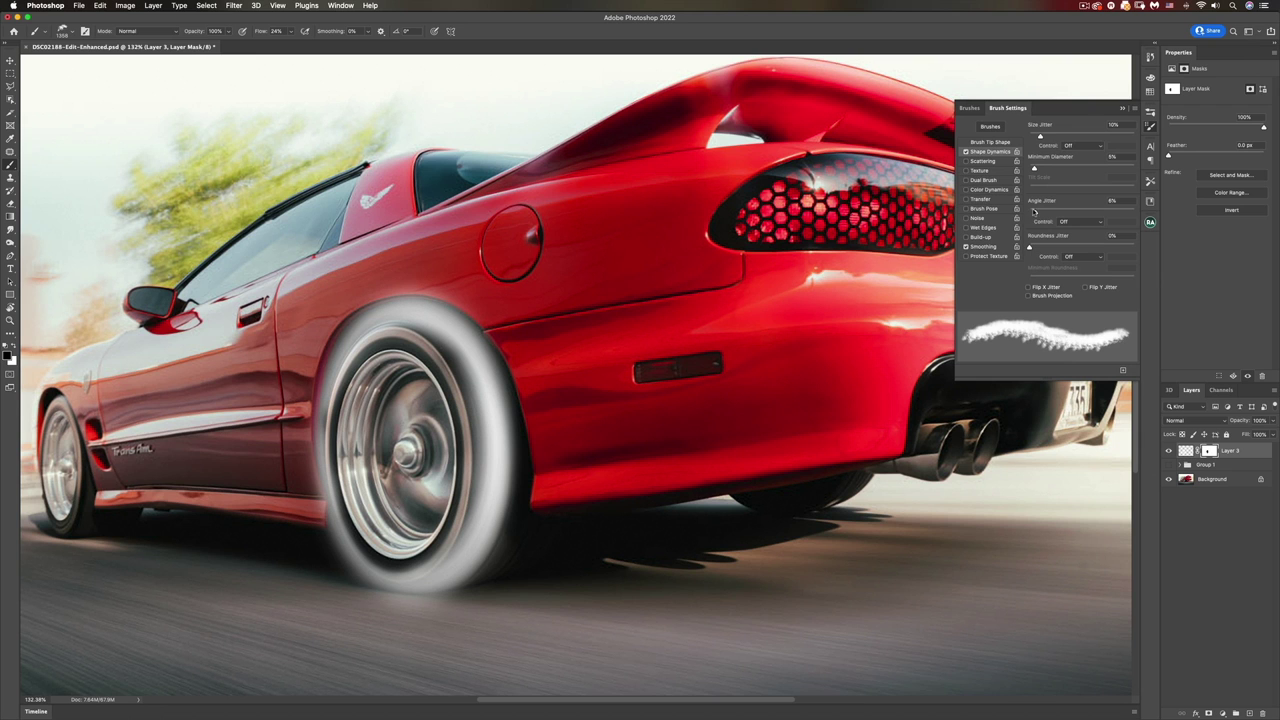
left_click(983, 161)
left_click_drag(1031, 137, 1035, 137)
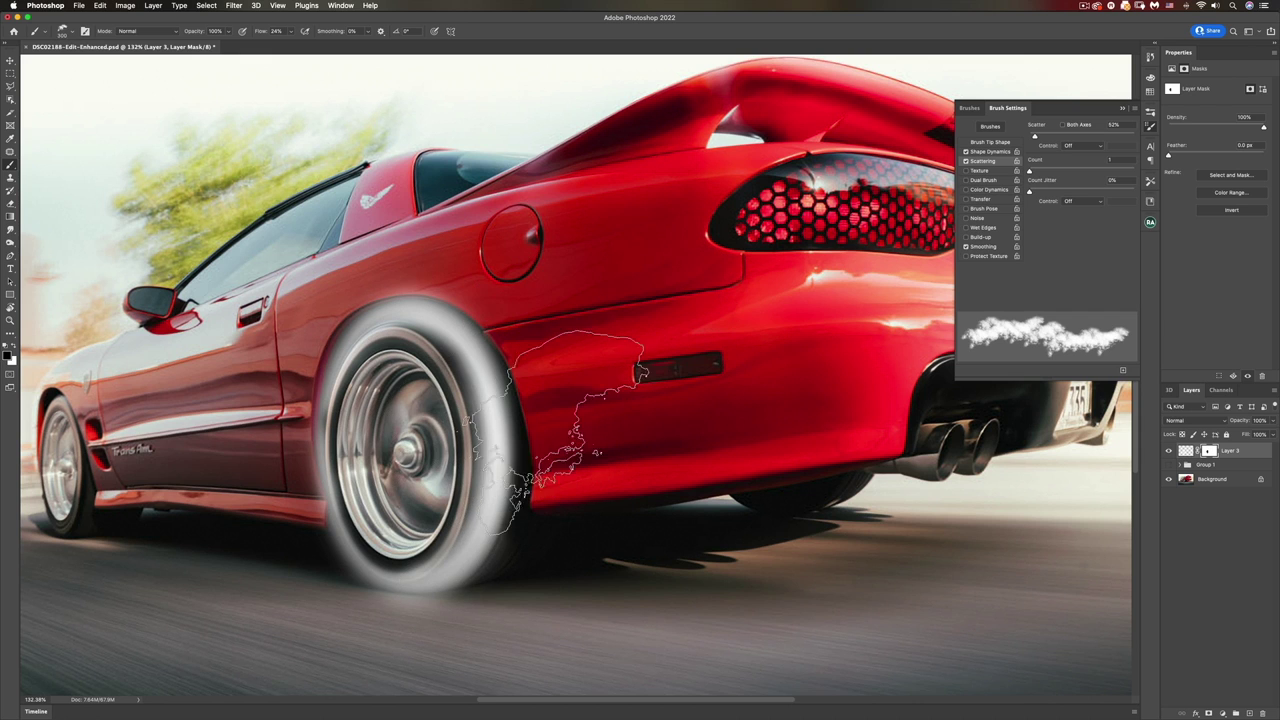
key("bracketleft")
key("bracketleft")
key("bracketleft")
key("bracketleft")
key("bracketleft")
key("bracketright")
key("bracketright")
key("bracketright")
key("bracketright")
key("bracketright")
key("bracketright")
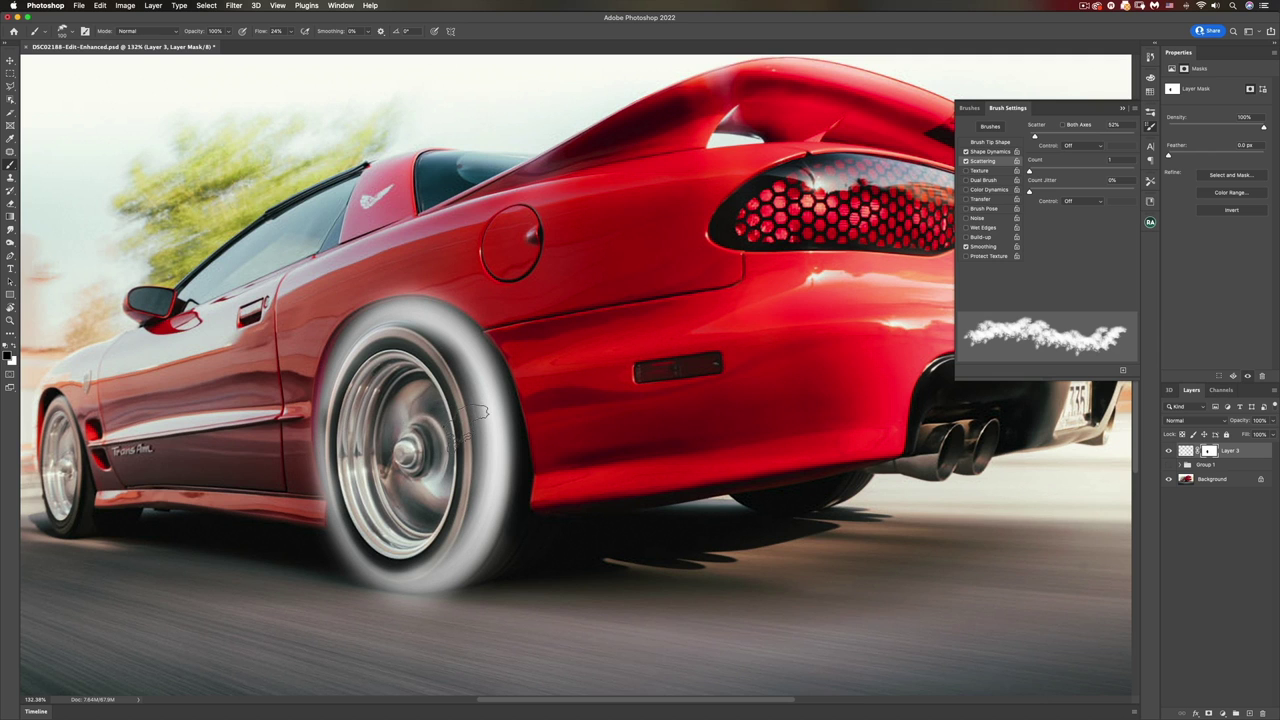
key("bracketleft")
key("bracketleft")
key("bracketleft")
key("bracketleft")
Step: Paint smoky mask strokes along the tyre's top, right edge and base at 11% flow
mouse_move(359, 297)
left_mouse_down()
mouse_move(441, 286)
mouse_move(405, 285)
mouse_move(452, 281)
left_mouse_up()
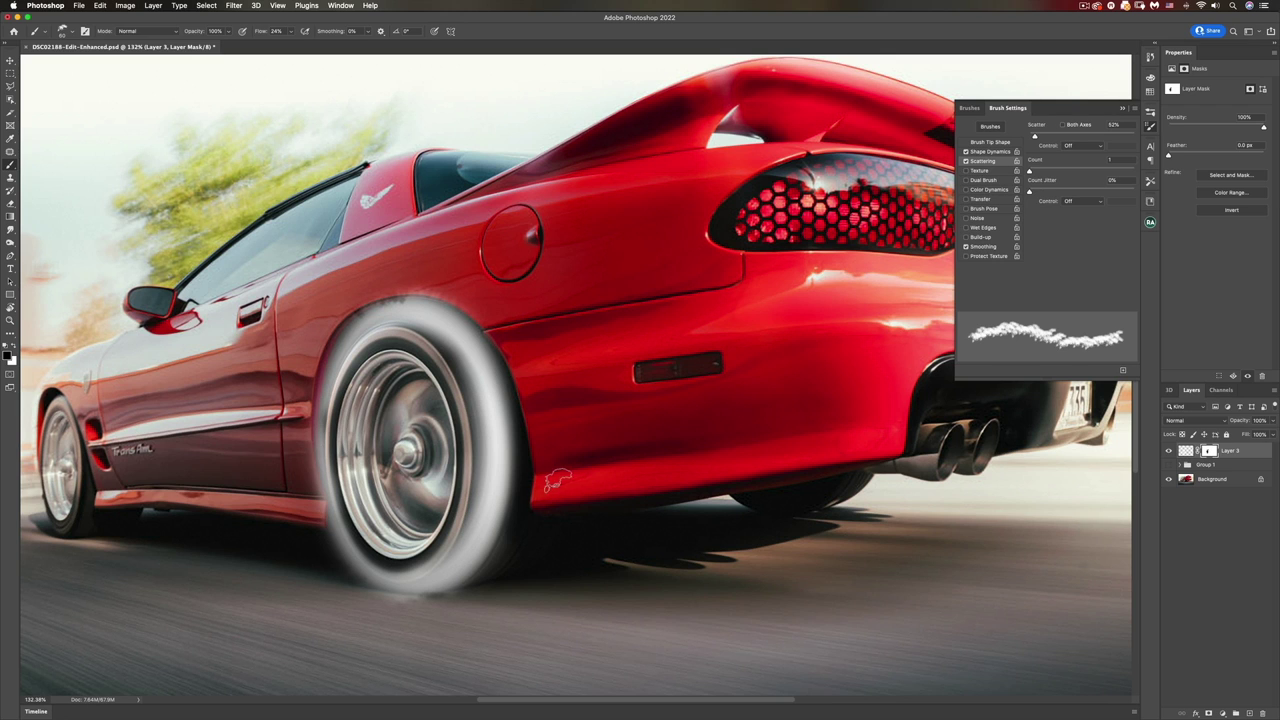
key("bracketright")
key("bracketright")
key("bracketright")
key("bracketright")
key("bracketright")
key("bracketright")
key("bracketright")
key("bracketright")
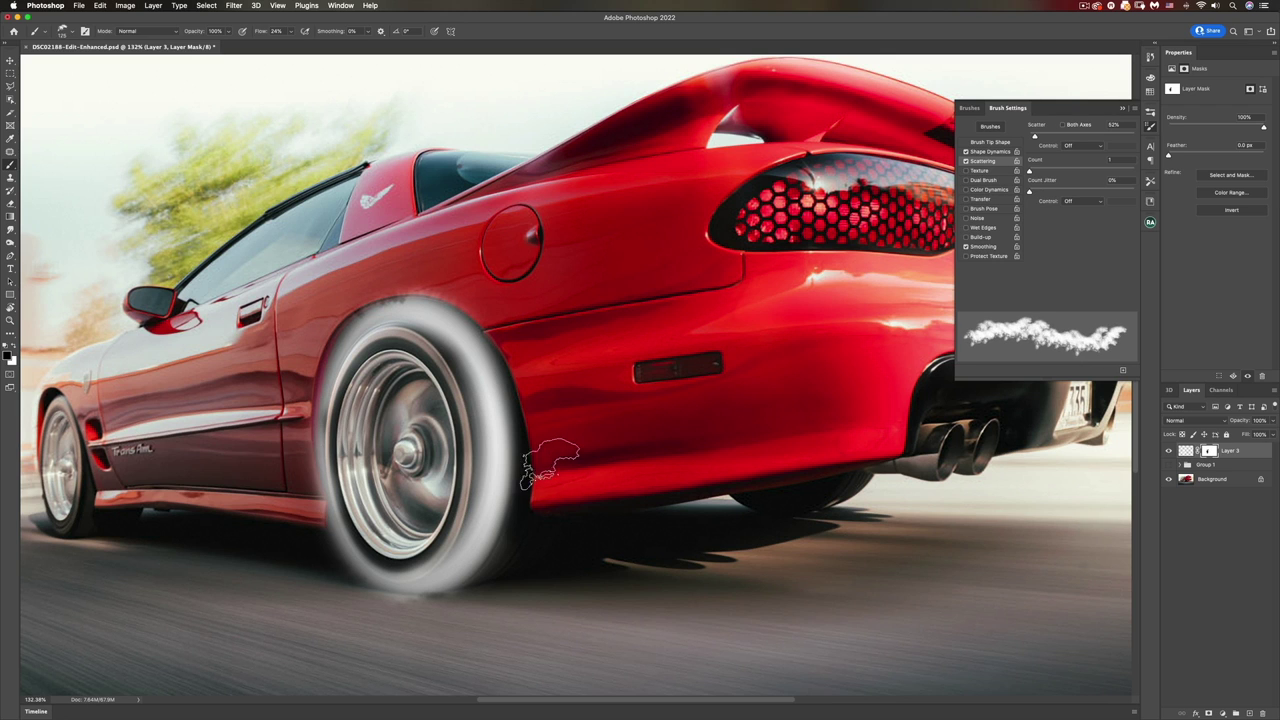
left_click(290, 31)
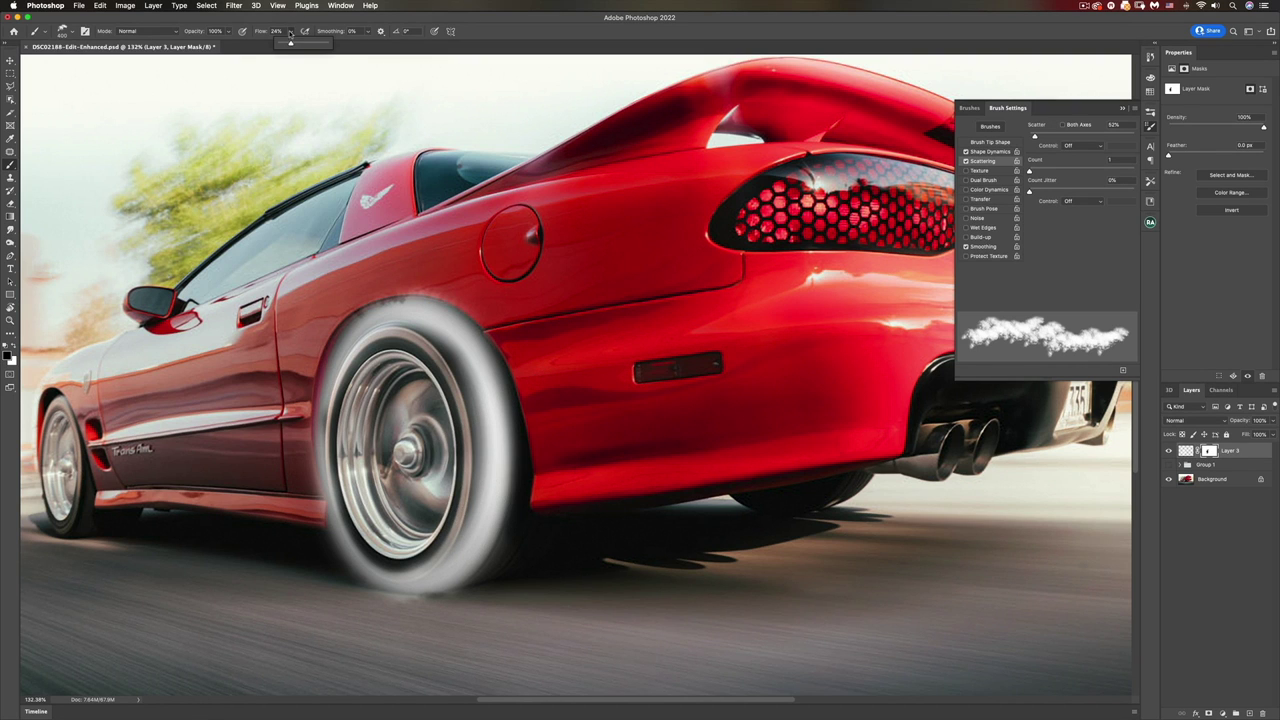
left_click(490, 44)
key("bracketleft")
key("bracketleft")
key("bracketleft")
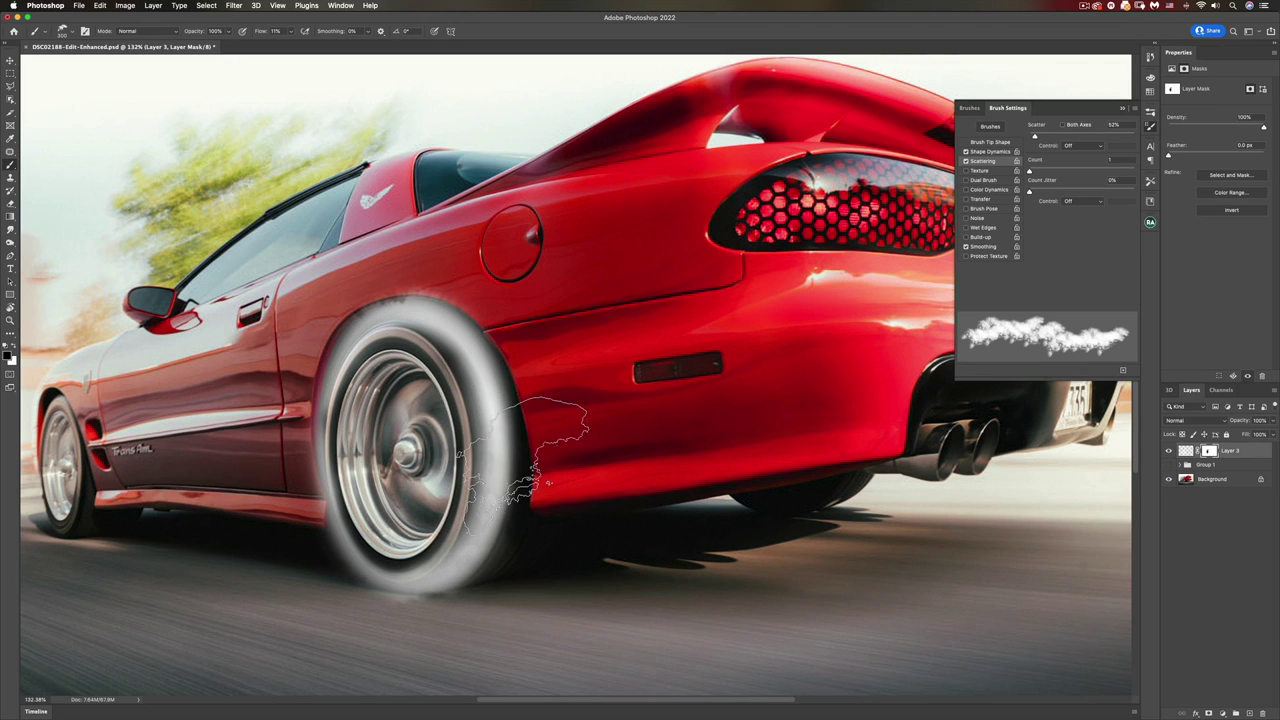
mouse_move(480, 458)
left_mouse_down()
mouse_move(488, 472)
mouse_move(488, 398)
left_mouse_up()
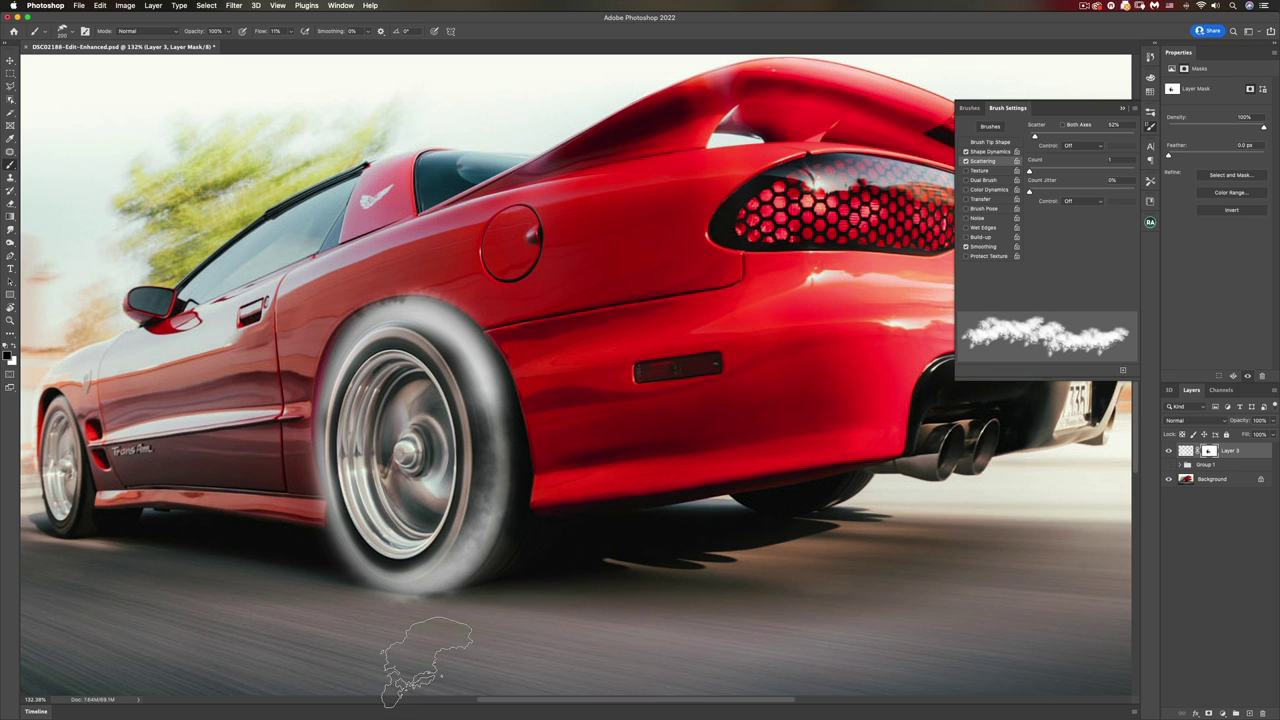
left_click(406, 590)
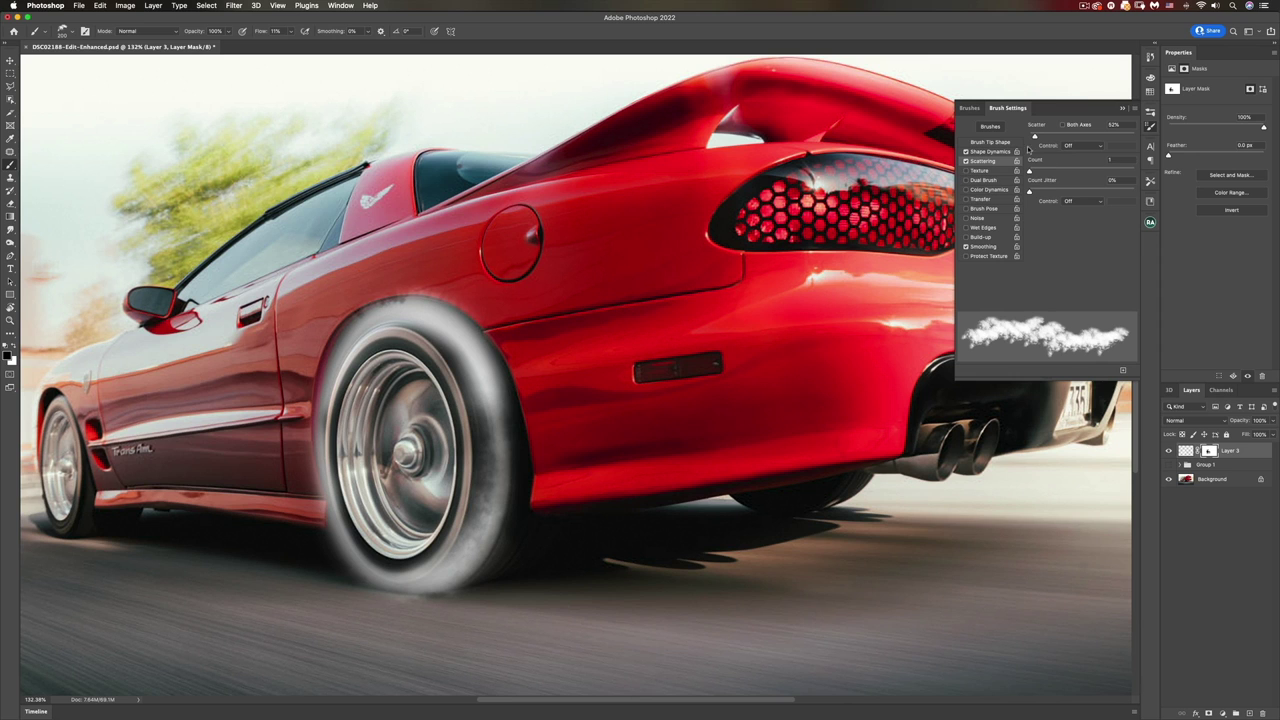
Step: Paint Layer 3's mask with an 80 px Soft Round brush, switching between white and black, then zoom out
left_click(989, 124)
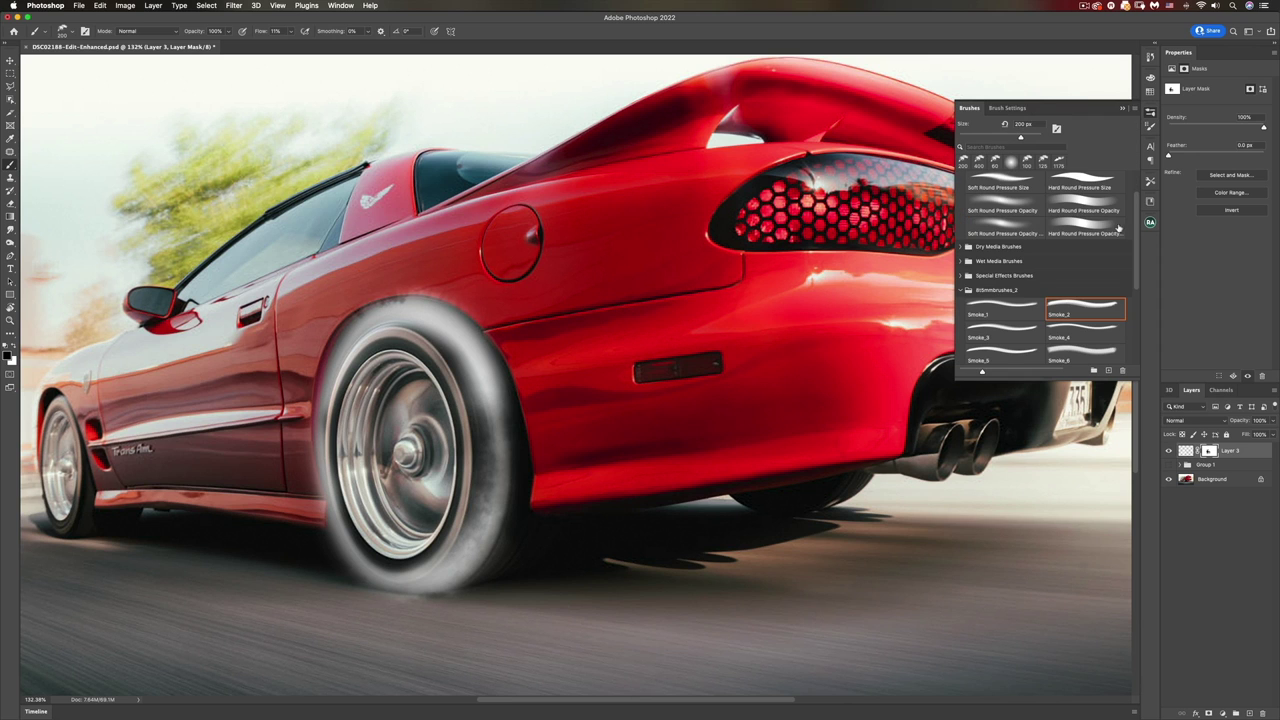
scroll(1100, 230, "up", 2)
left_click(1003, 195)
key("bracketleft")
key("bracketleft")
key("bracketleft")
key("bracketleft")
key("bracketleft")
key("bracketleft")
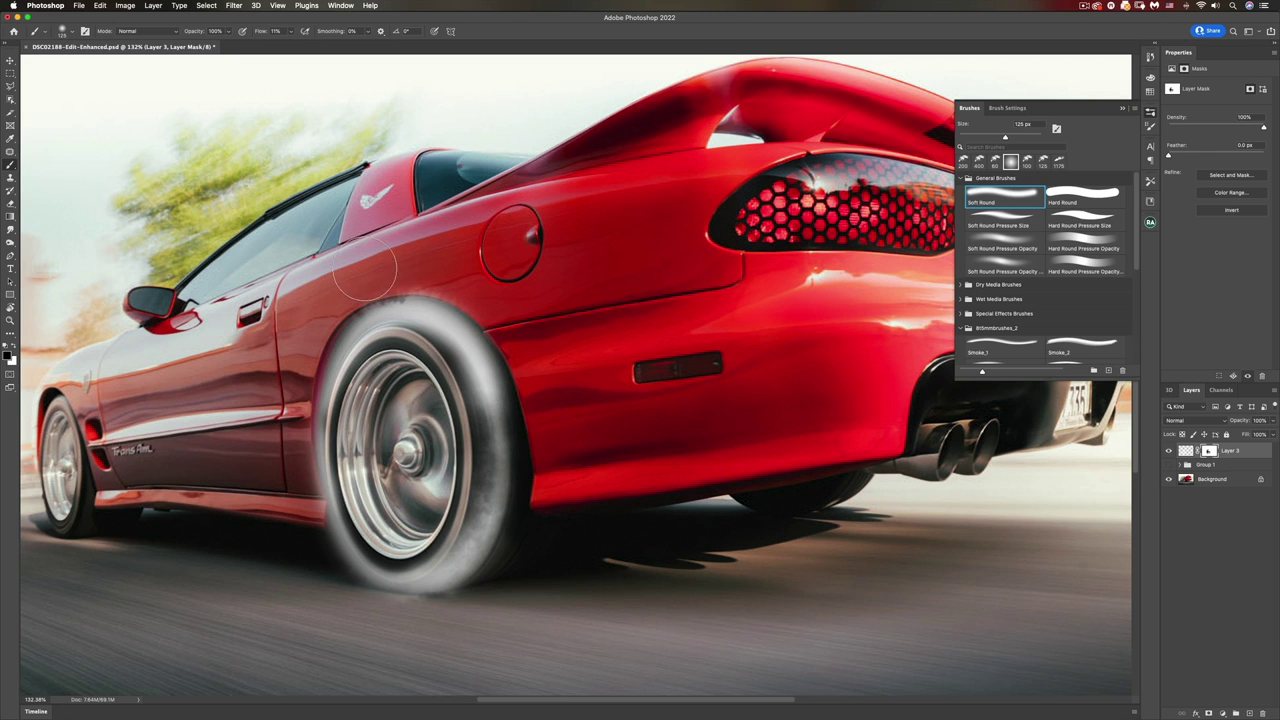
key("x")
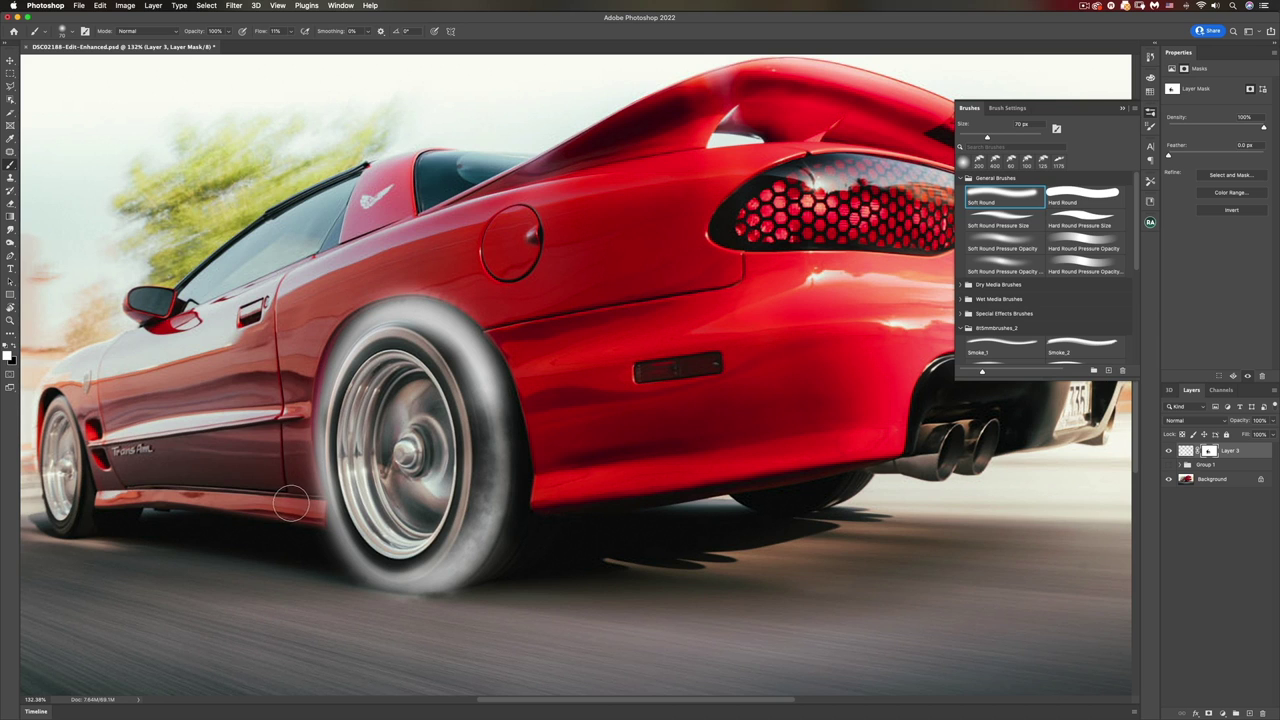
key("x")
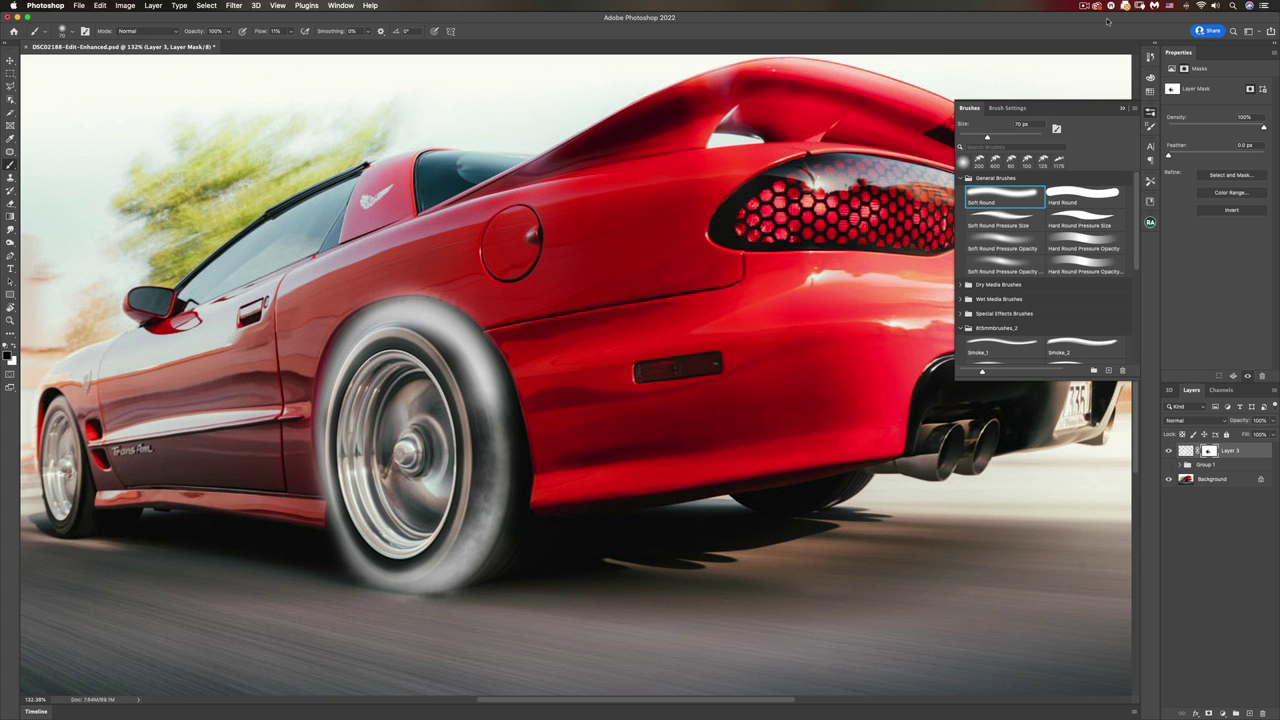
key("super+minus")
key("super+minus")
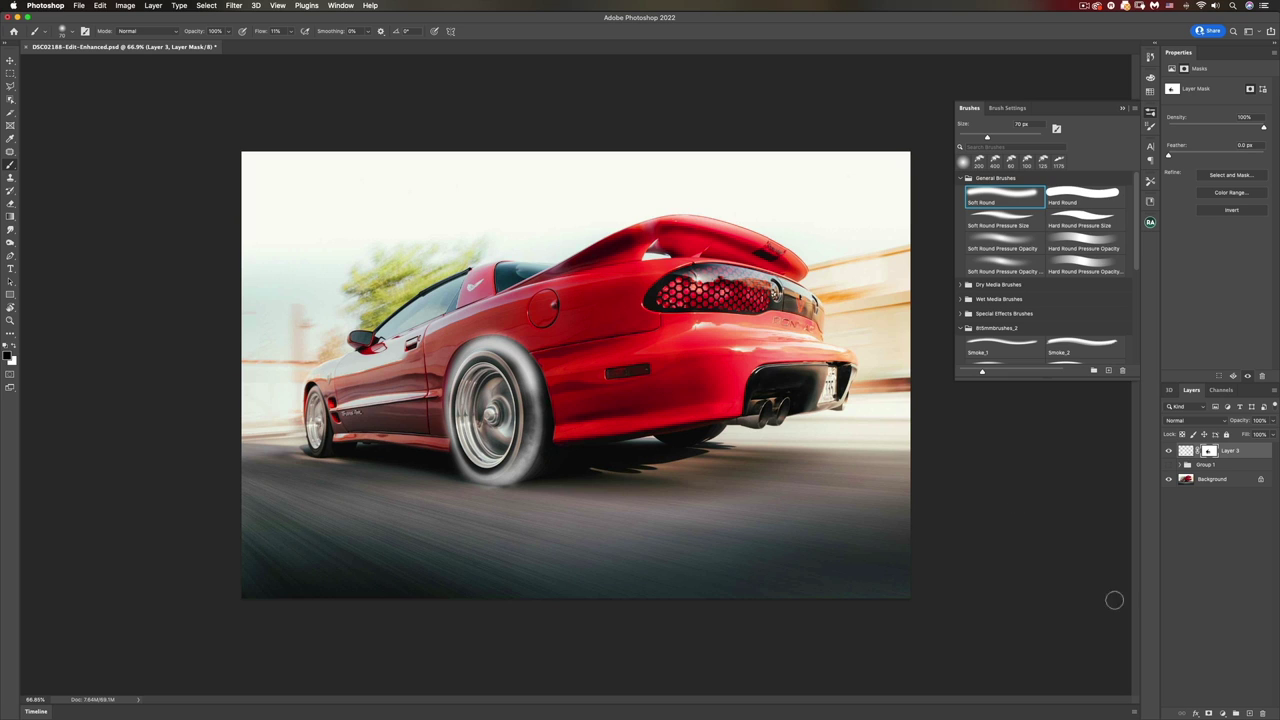
Step: On a new layer, stamp white smoke behind the rear wheel with the Smoke_5 brush at 1100 px, 100% flow
left_click(1249, 712)
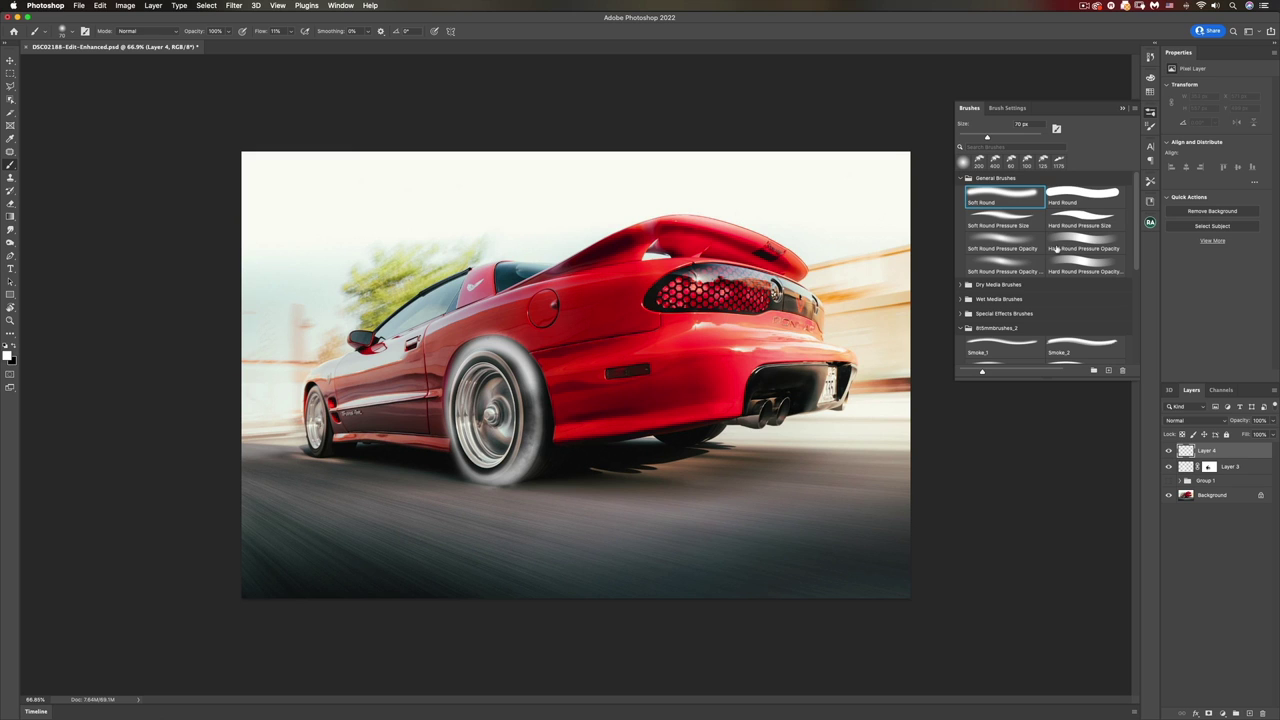
left_click(1010, 249)
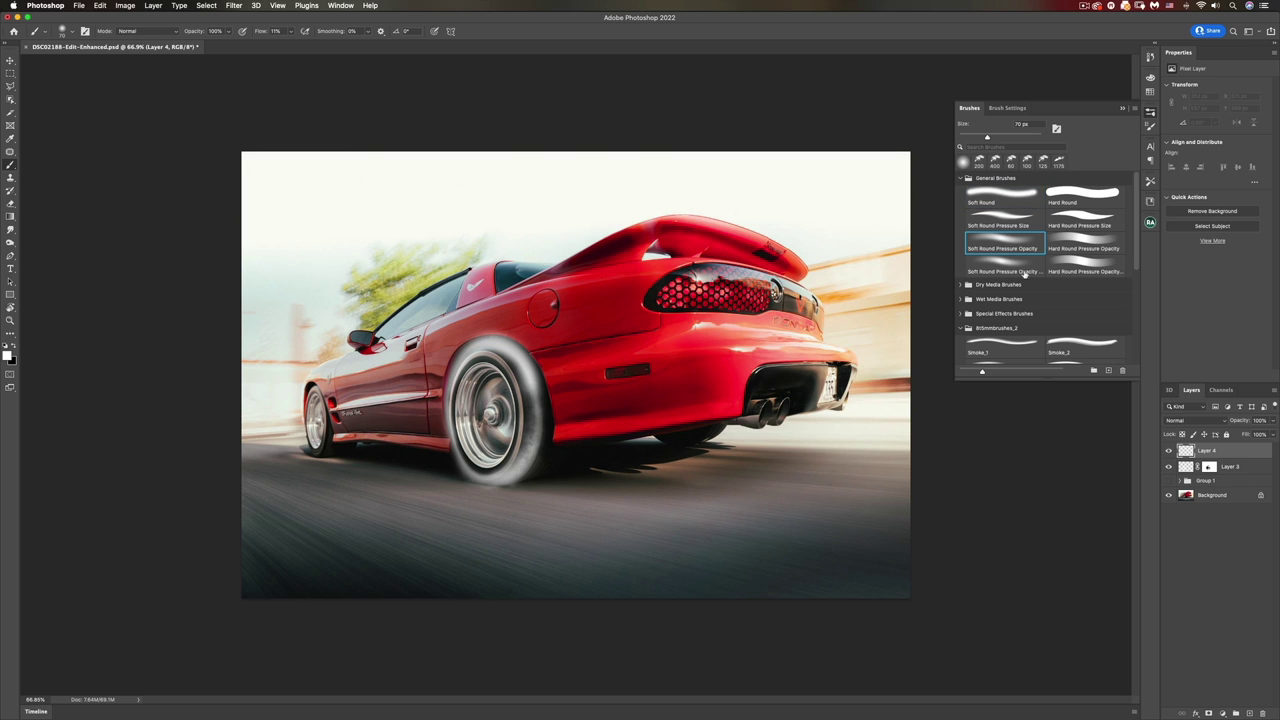
scroll(1024, 276, "down", 5)
left_click(1003, 258)
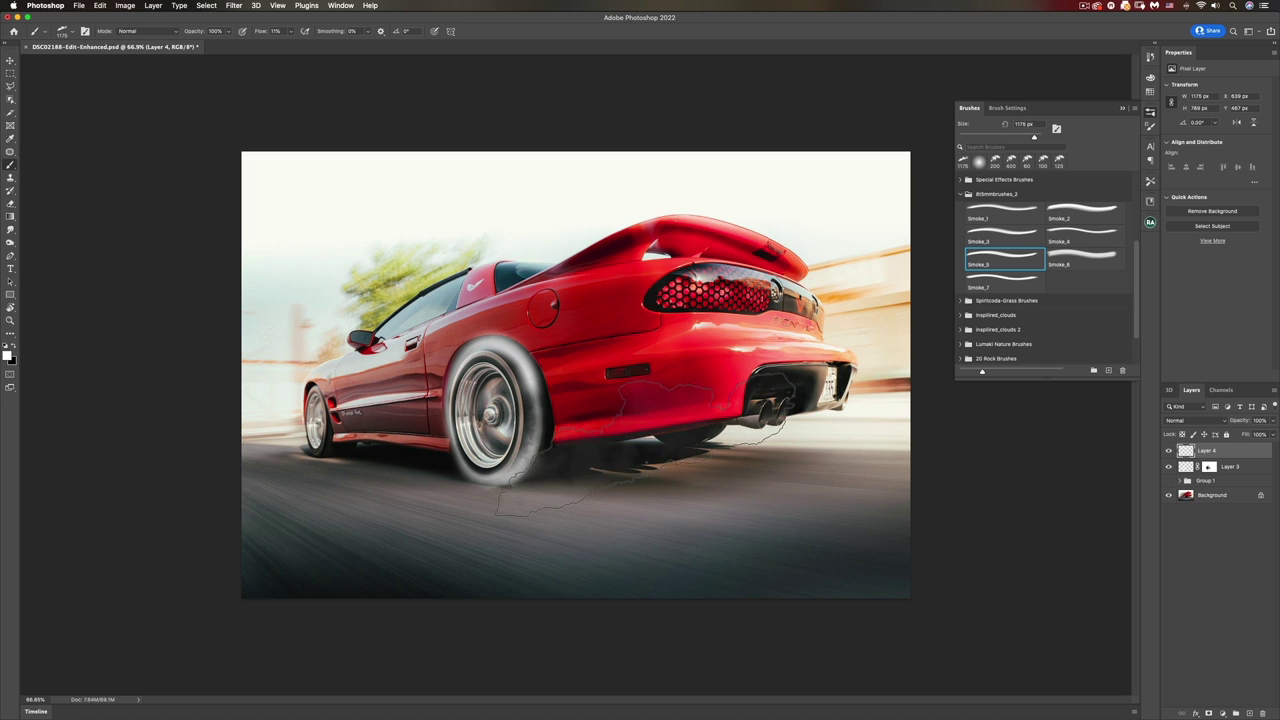
left_click(288, 31)
left_click_drag(307, 45, 334, 43)
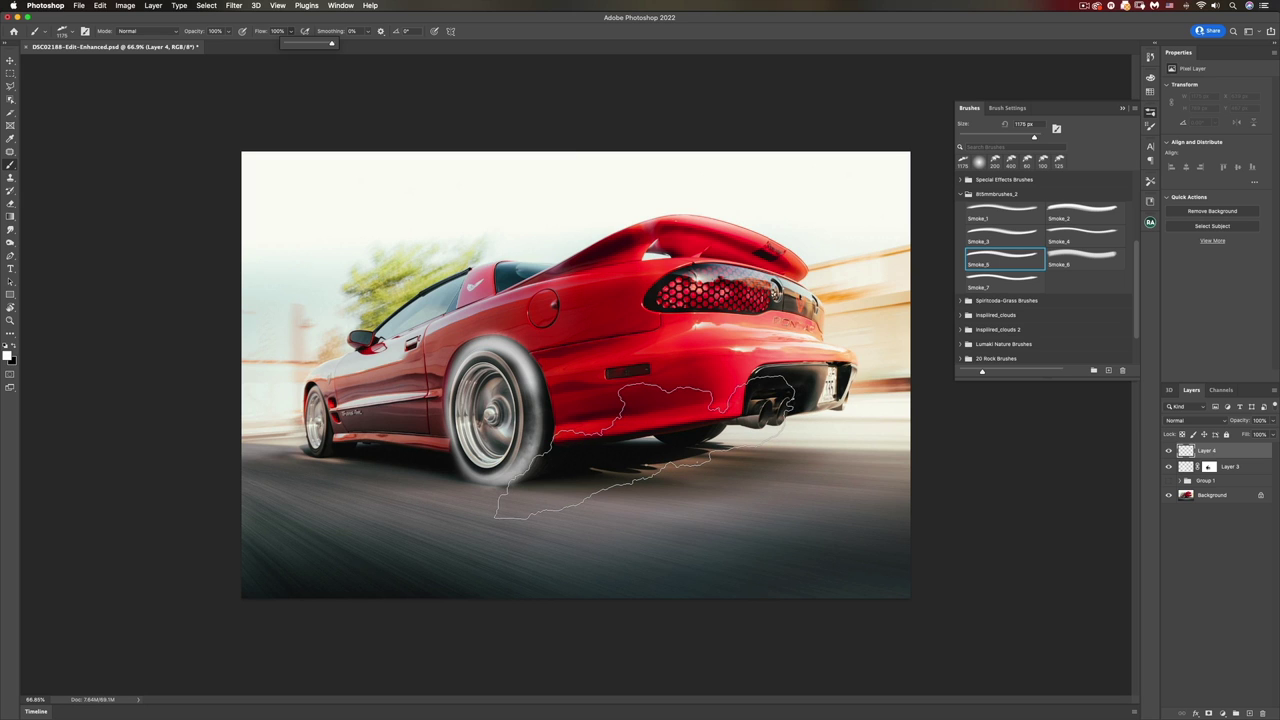
key("bracketleft")
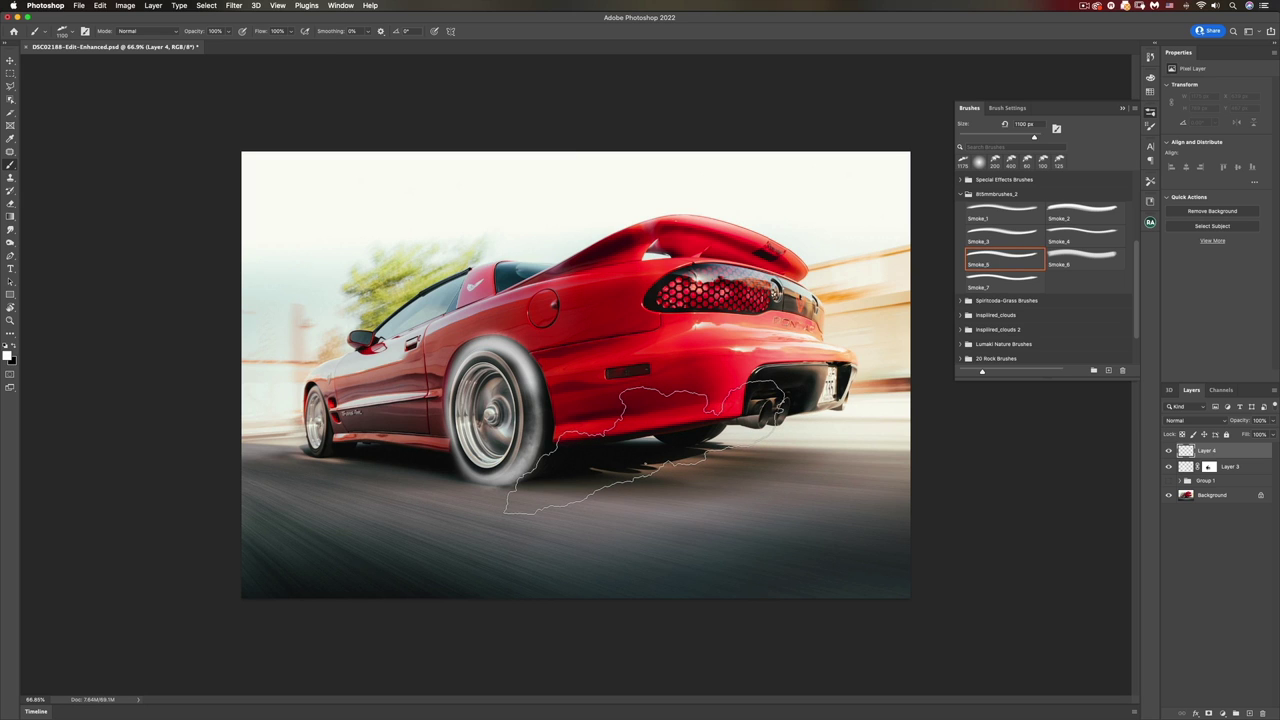
left_click(648, 450)
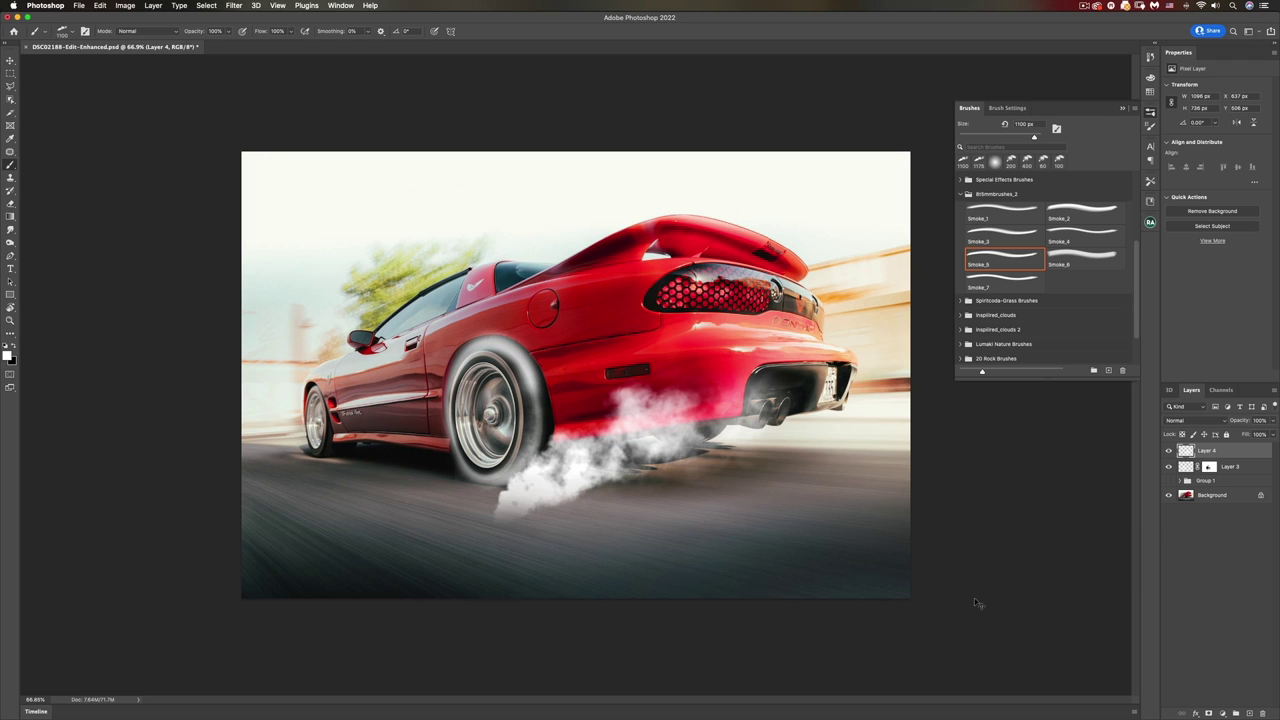
Step: Distort the smoke cloud, raising its lower-left corner and pulling the lower-right corner down along the road
key("super+t")
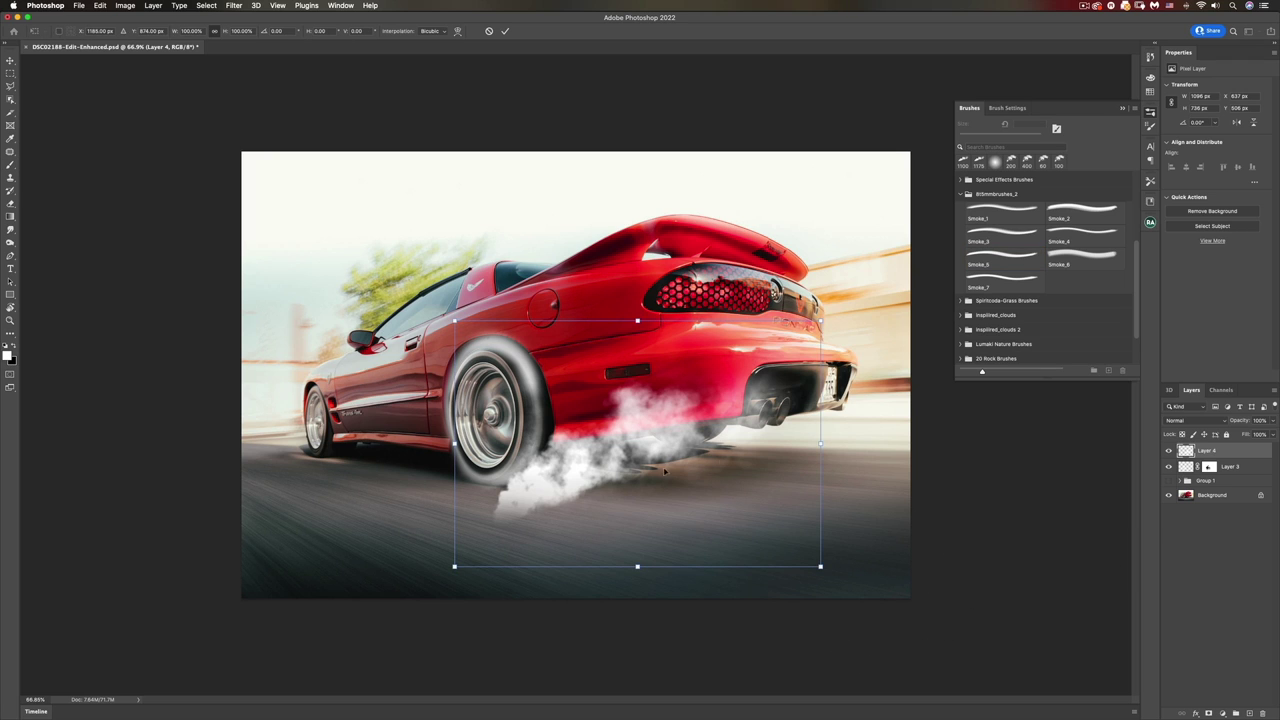
right_click(660, 470)
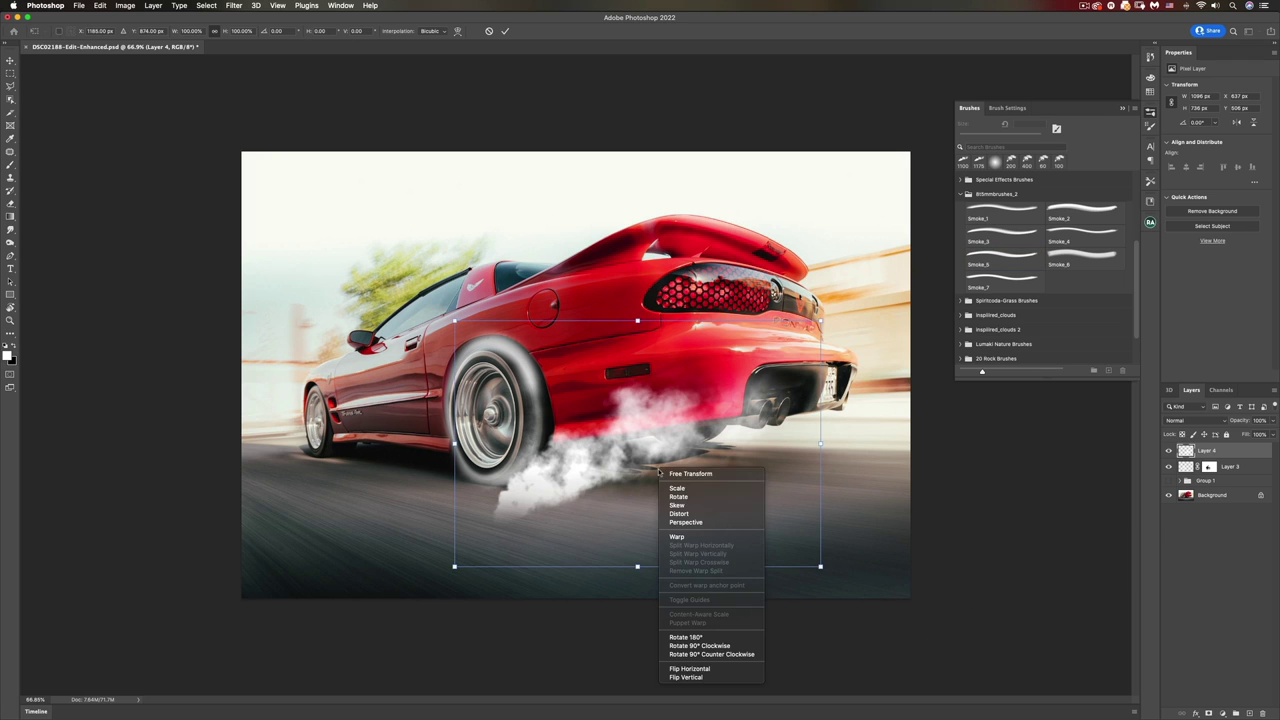
left_click(704, 516)
left_click_drag(455, 566, 451, 527)
left_click_drag(451, 523, 453, 514)
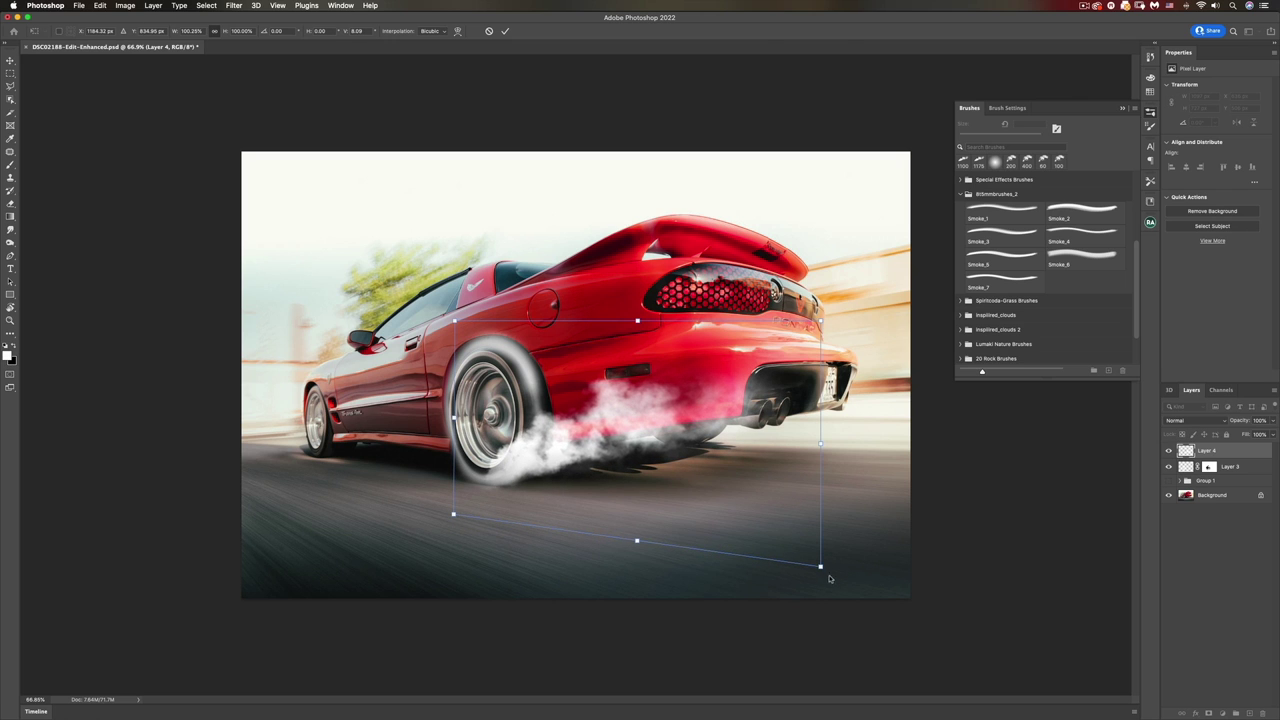
left_click_drag(821, 567, 823, 656)
key("Return")
key("b")
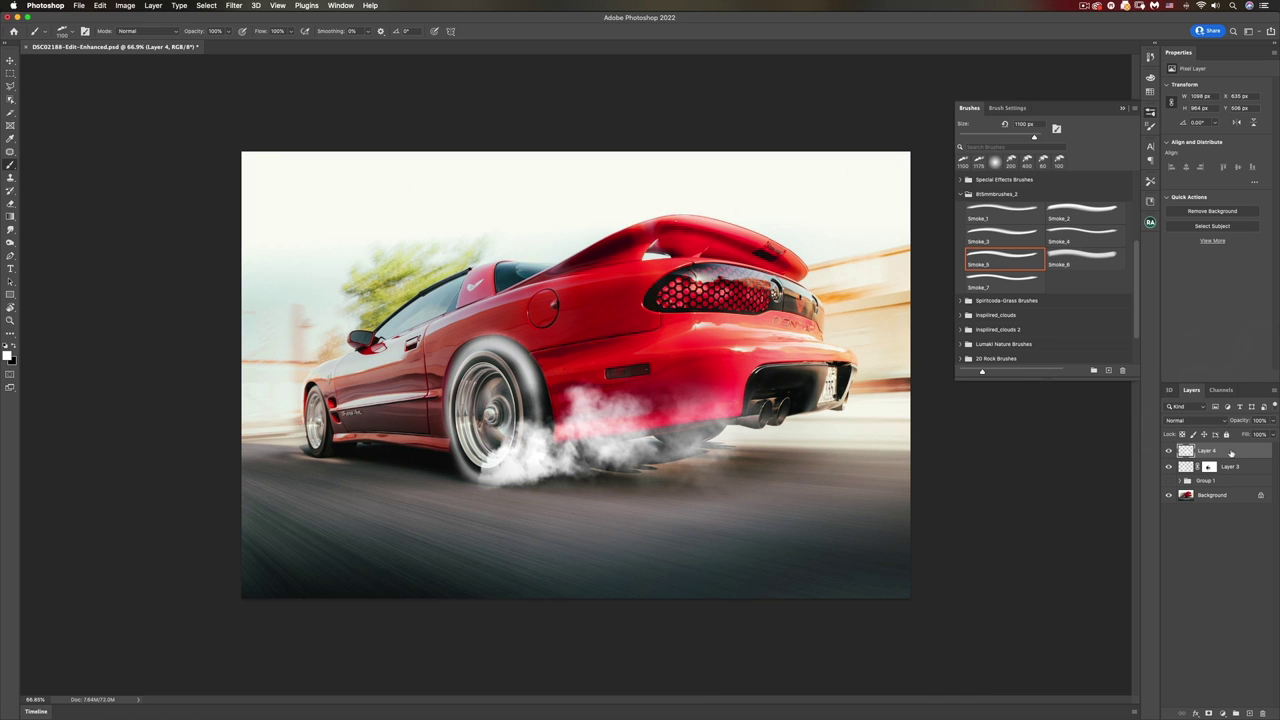
Step: Duplicate the smoke as Layer 4 copy, hide the copy, and select Layer 4
key("super+j")
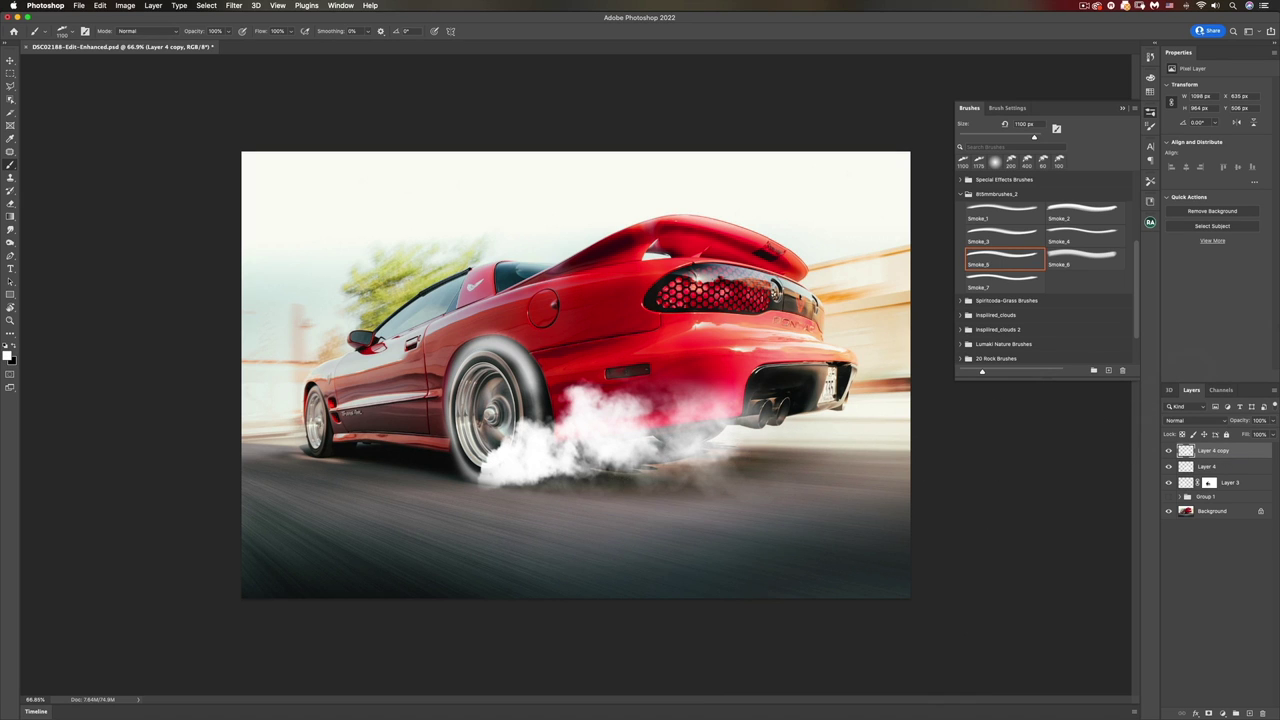
left_click(1169, 451)
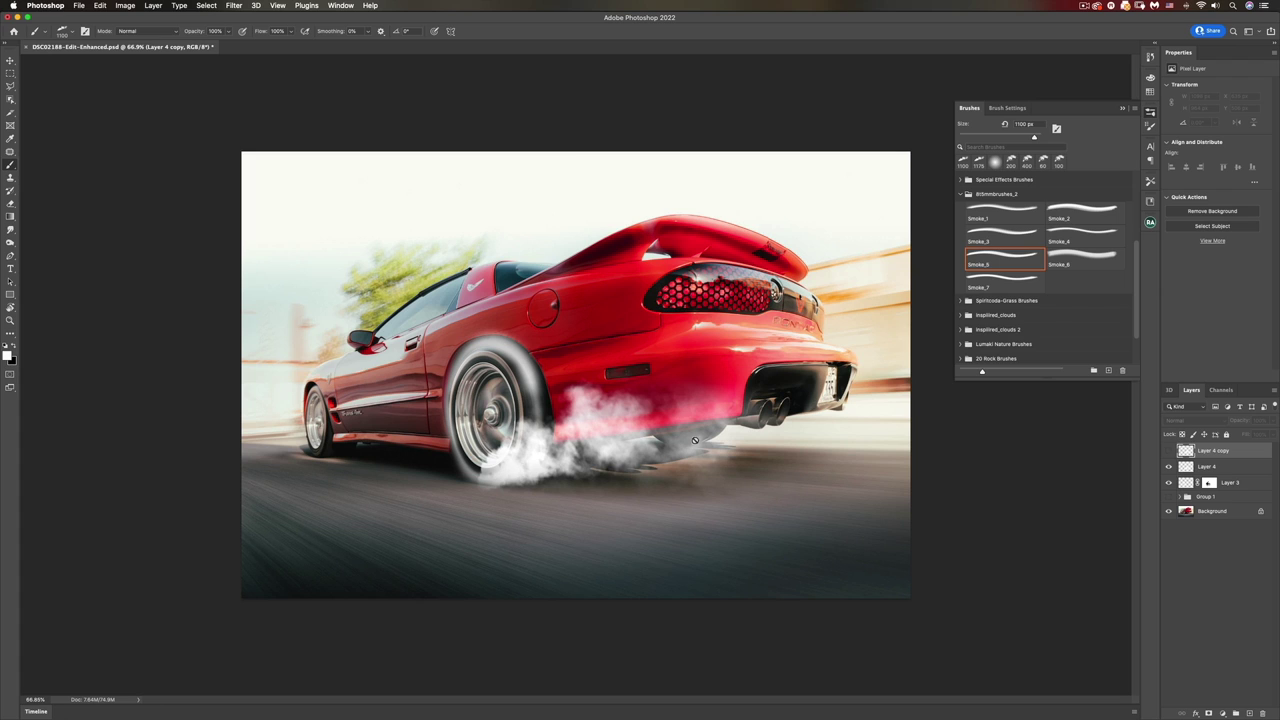
left_click(1168, 451)
left_click(1168, 451)
left_click(1188, 469)
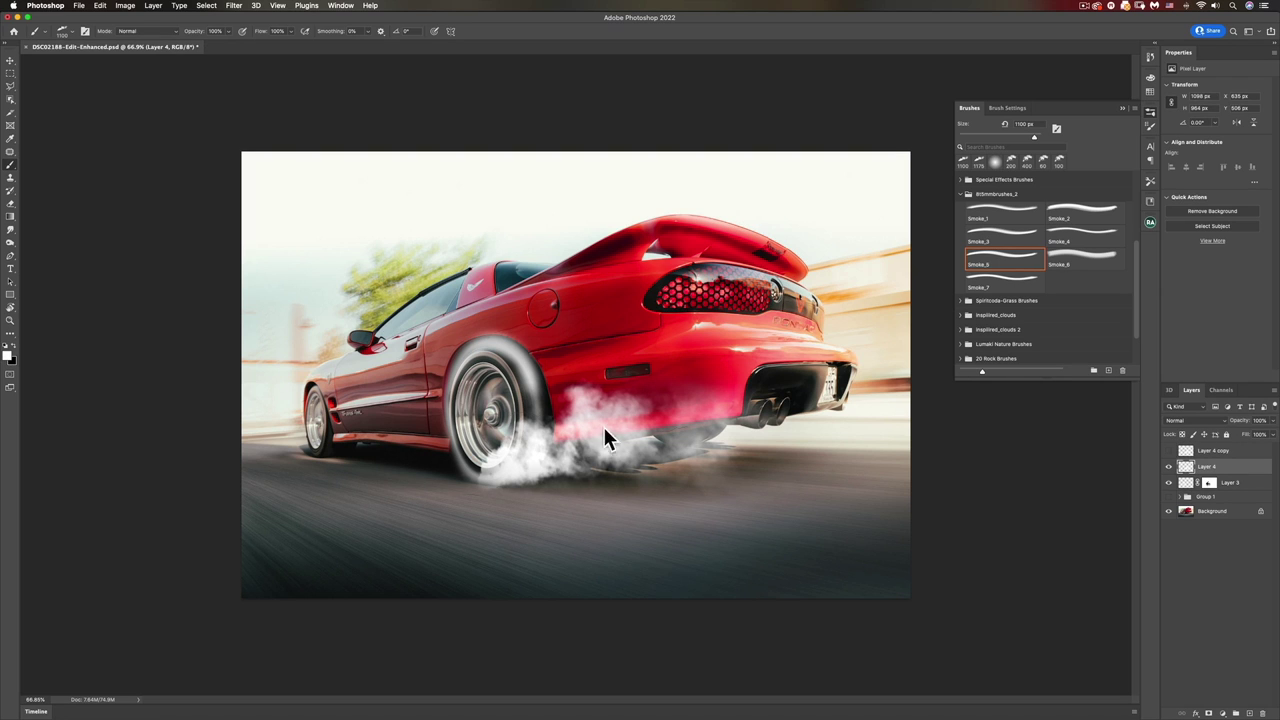
left_click(240, 5)
Step: Apply a Motion Blur of 0° angle and 36 px distance to Layer 4's smoke
mouse_move(304, 142)
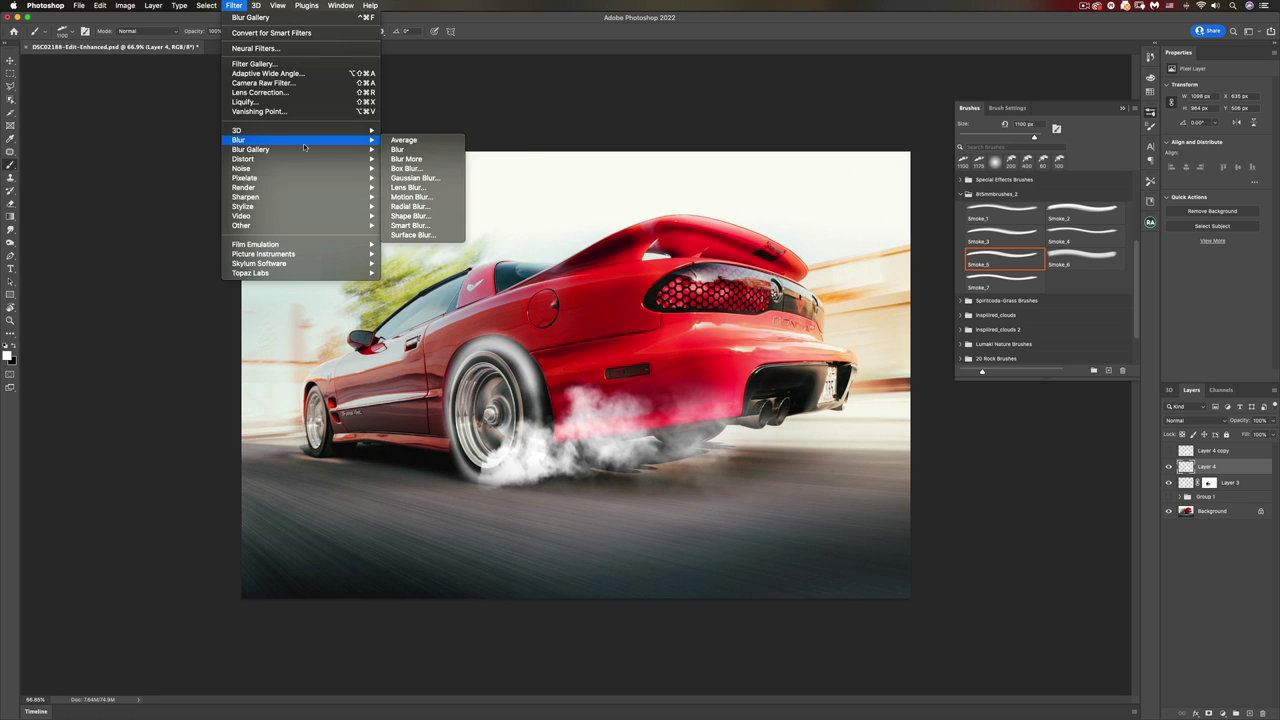
left_click(439, 197)
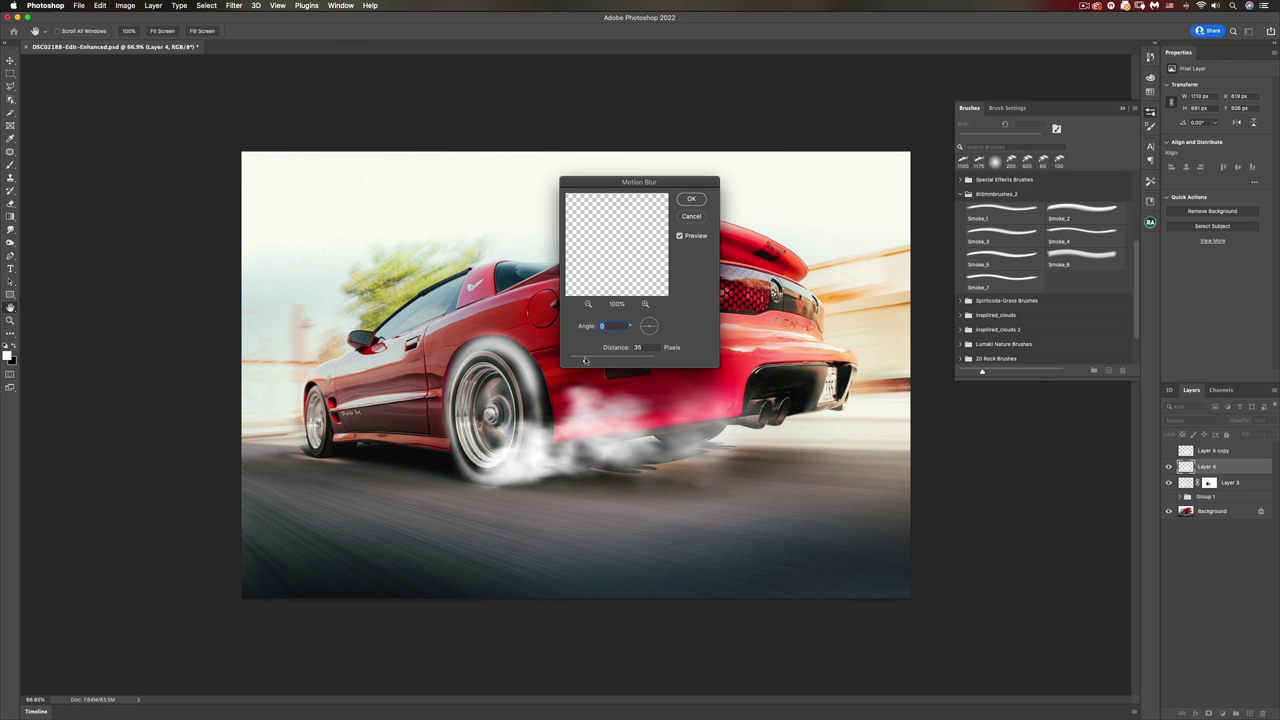
left_click(691, 198)
key("b")
Step: Rotate the blurred smoke about half a degree
key("super+t")
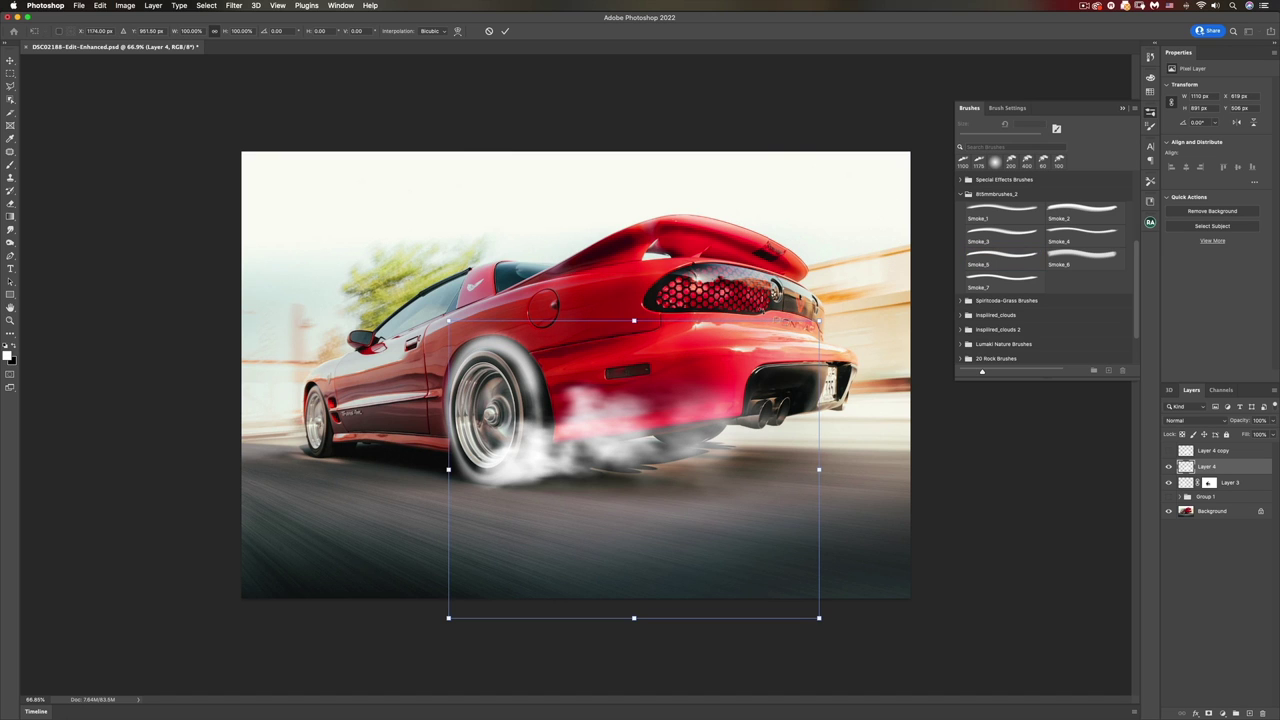
left_click_drag(851, 637, 859, 643)
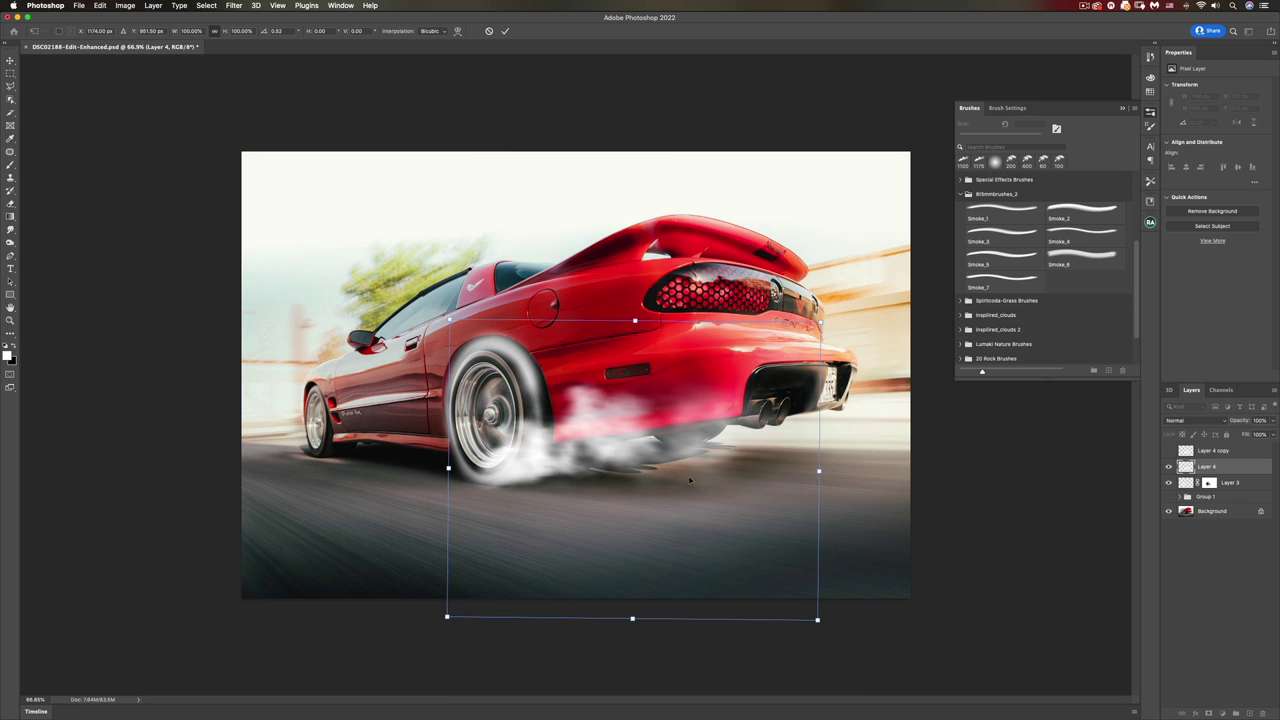
key("Return")
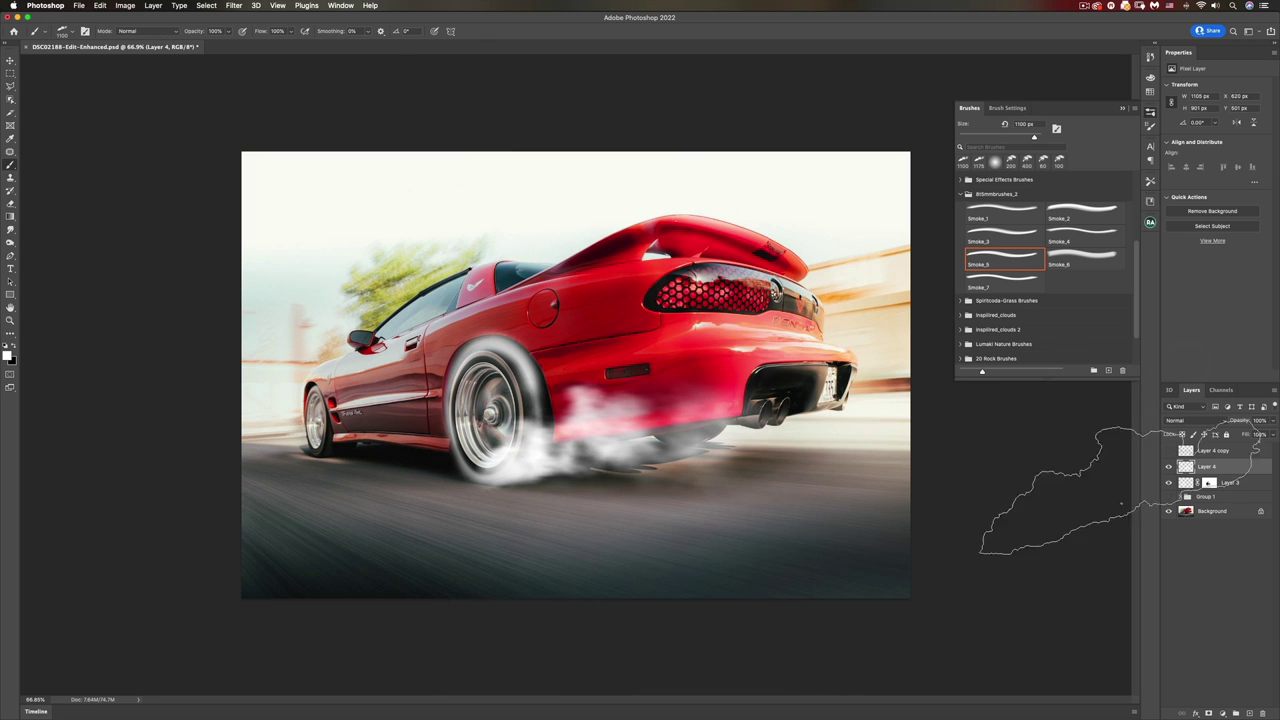
Step: Mask Layer 4 with a right-to-left gradient fading its smoke, then show Layer 4 copy again
left_click(1209, 713)
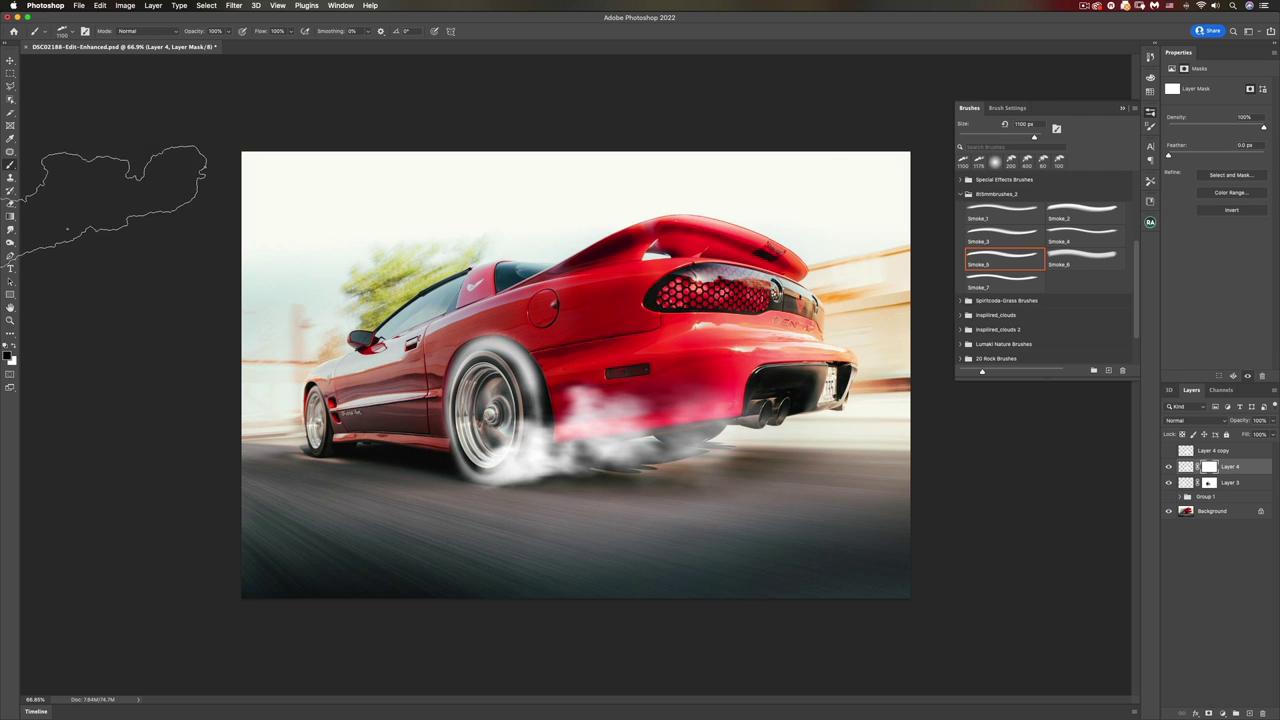
left_click(9, 218)
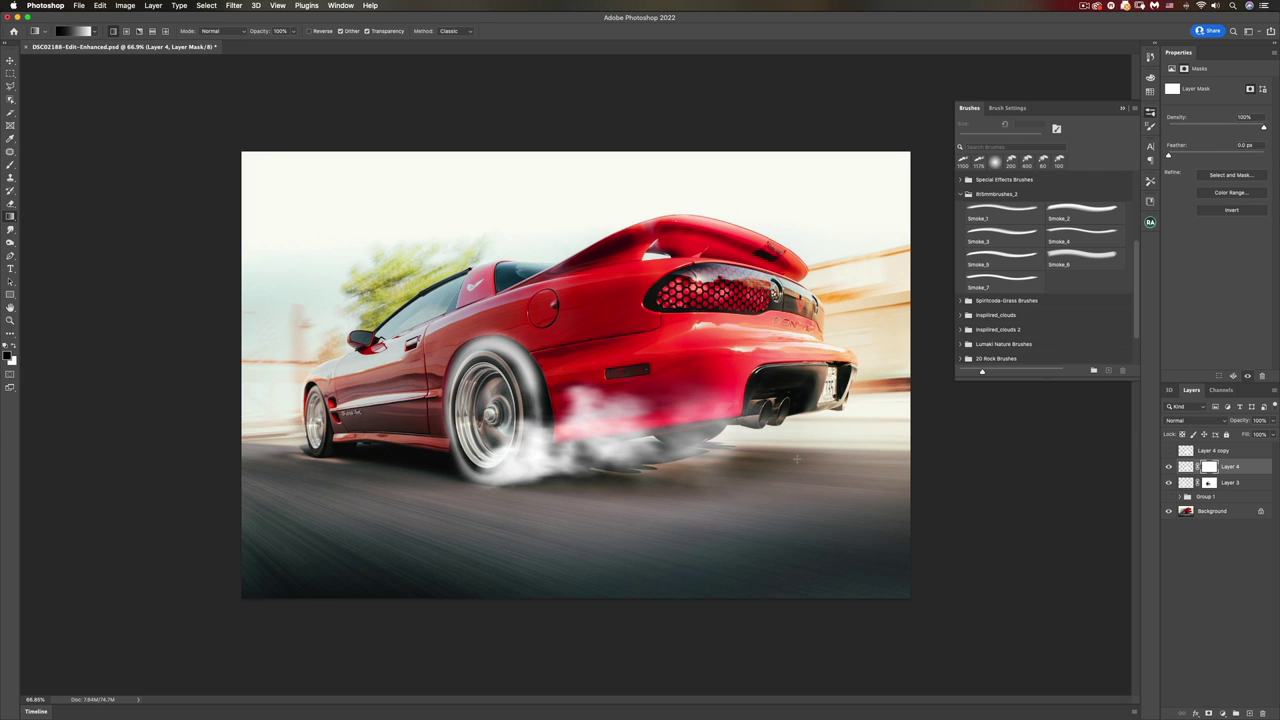
left_click_drag(720, 447, 545, 453)
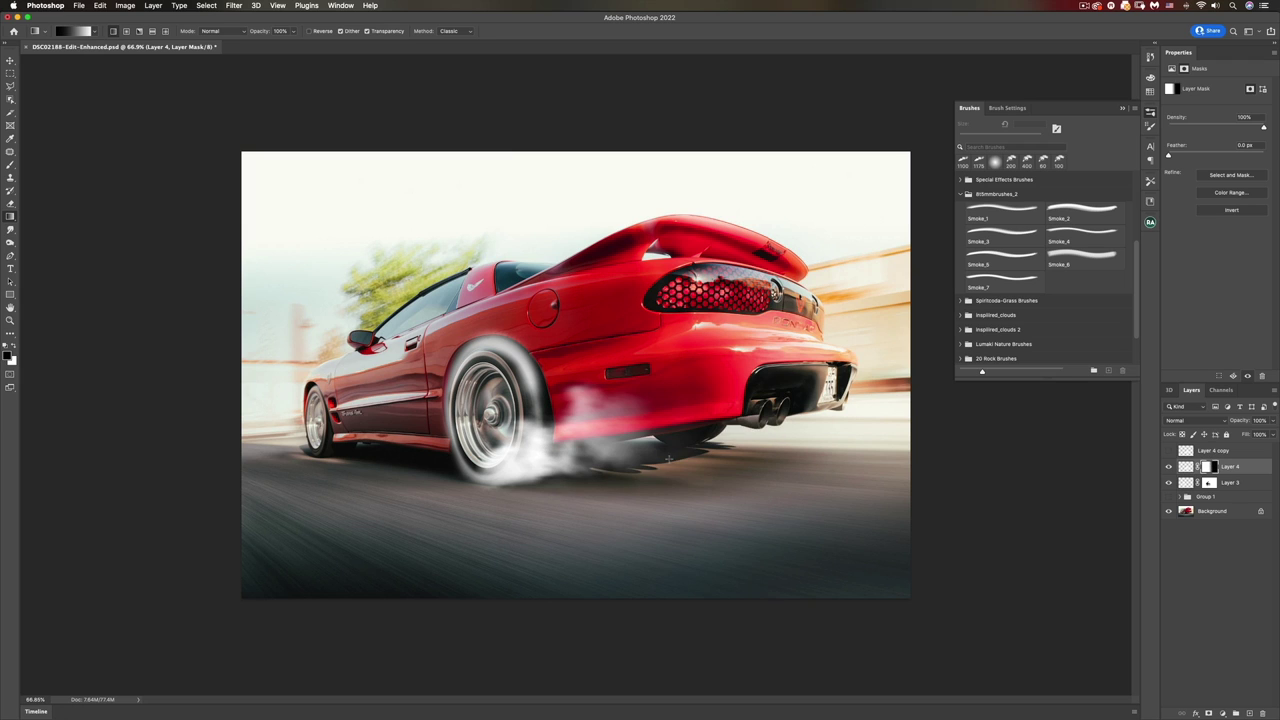
key("super+z")
left_click_drag(802, 445, 417, 449)
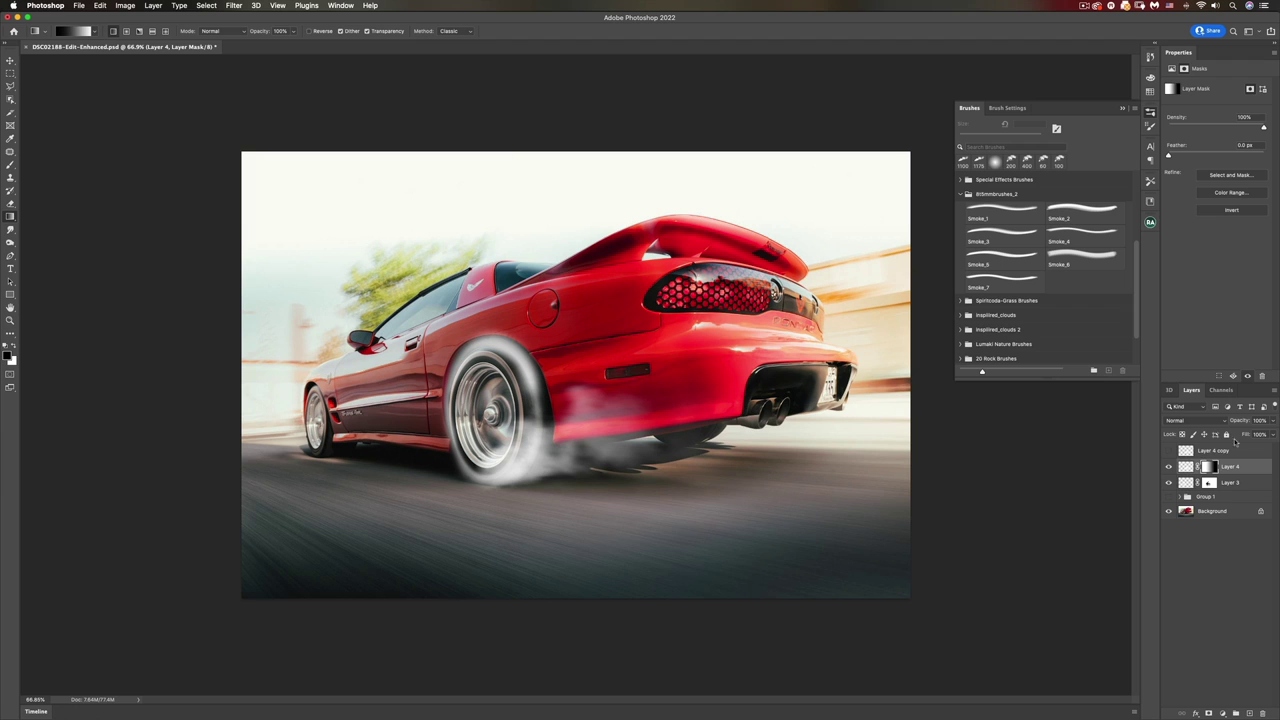
left_click(1168, 451)
Step: Add a layer mask to Layer 4 copy and draw a gradient on it near the wheel
left_click(1215, 453)
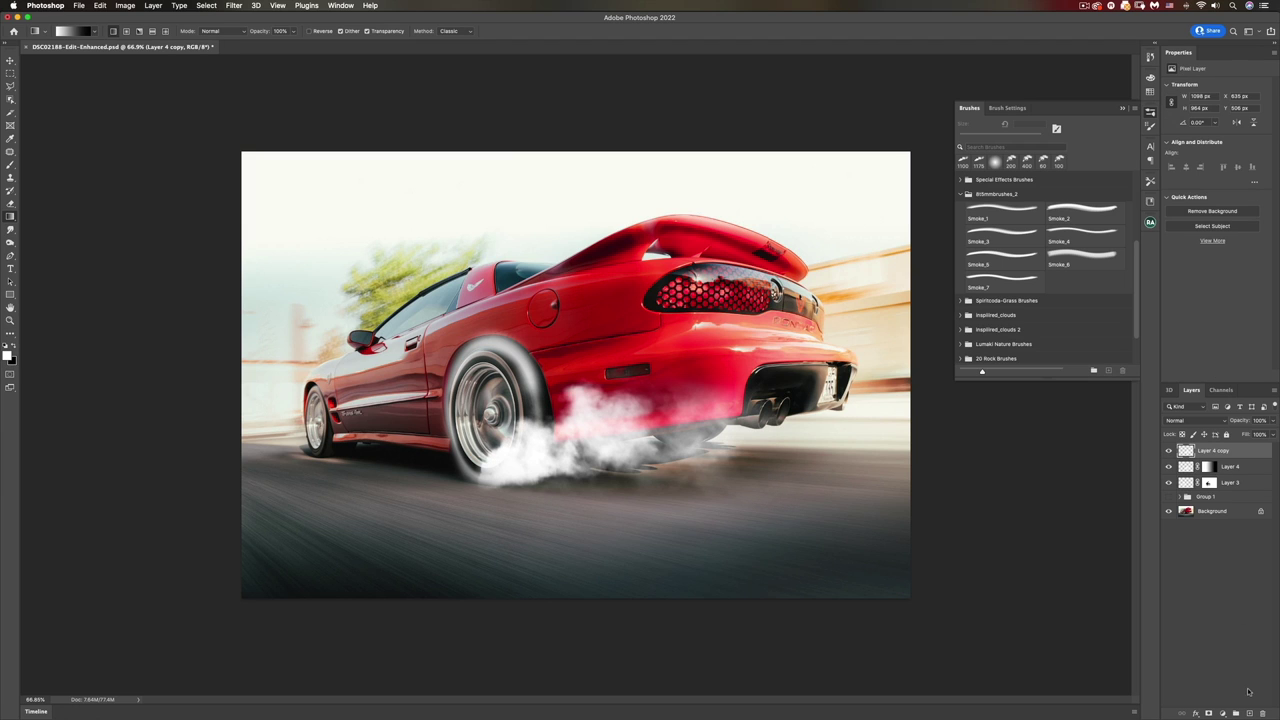
left_click(1208, 713)
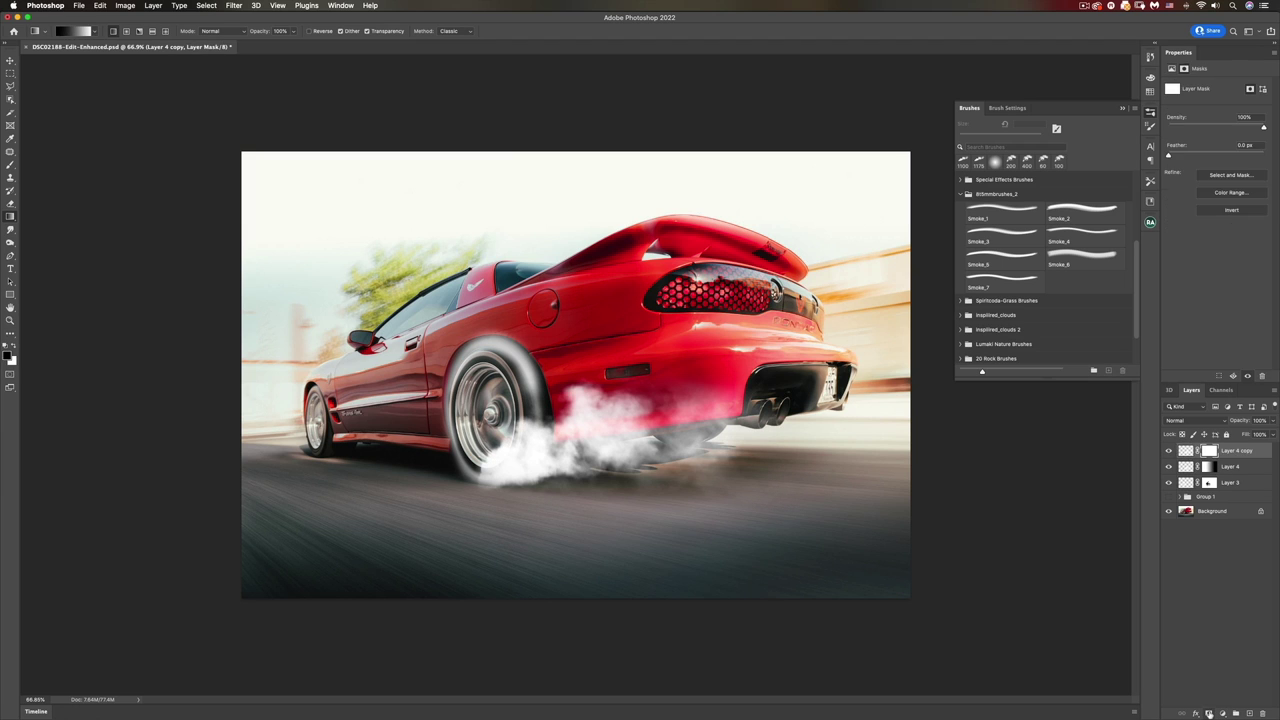
left_click_drag(444, 452, 640, 452)
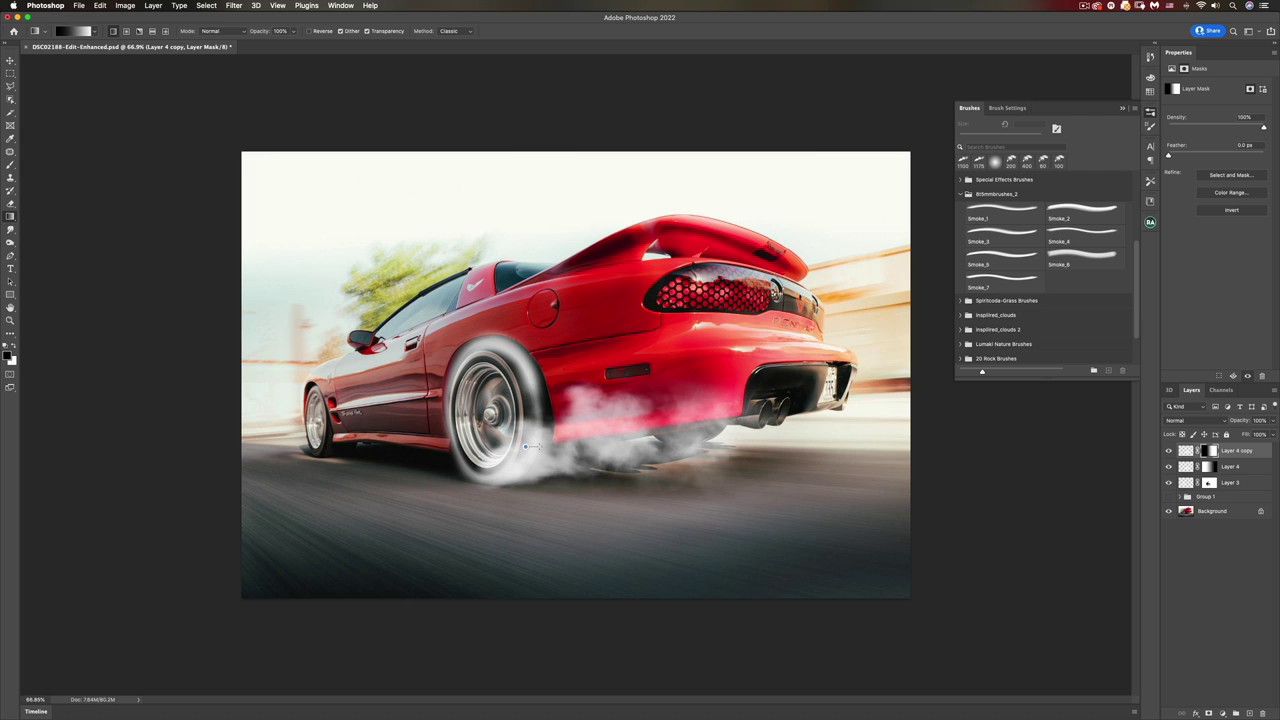
key("ctrl+z")
key("ctrl+shift+z")
key("ctrl+z")
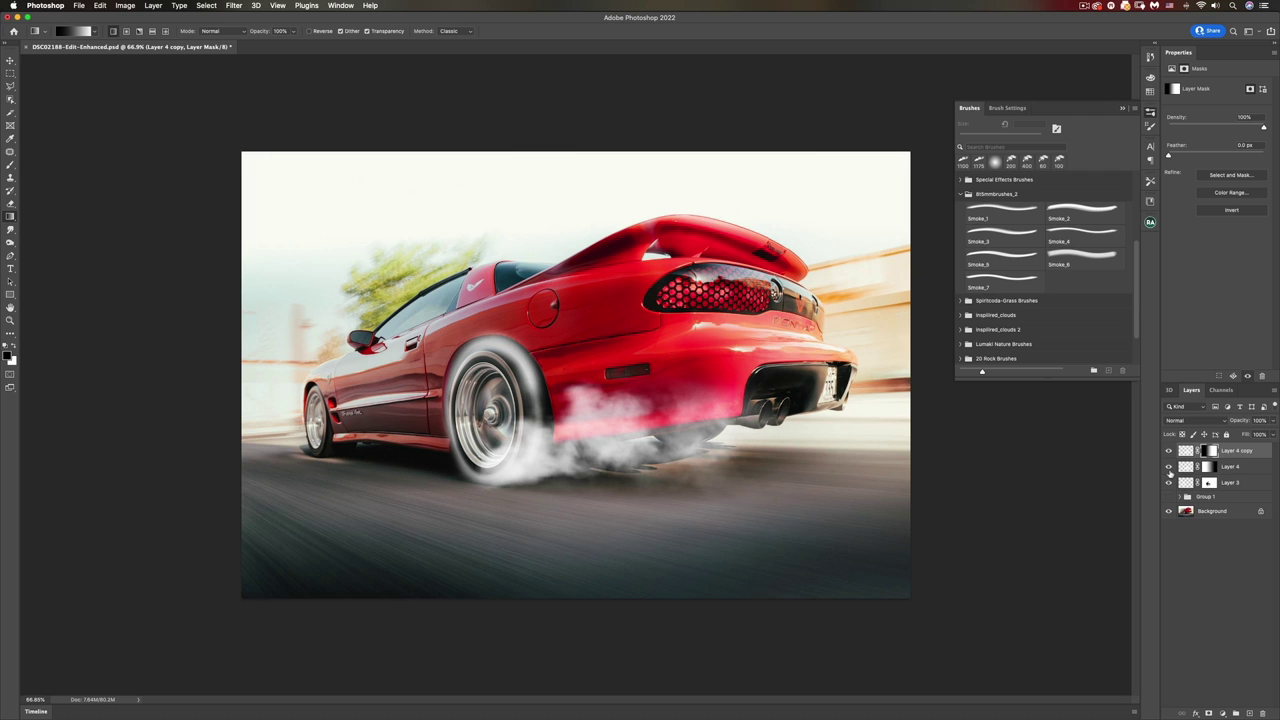
Step: Dab denser smoke around the rear wheel, show Layer 4 again, and add a new layer
left_click(1168, 467)
left_click(1168, 467)
left_click(1168, 467)
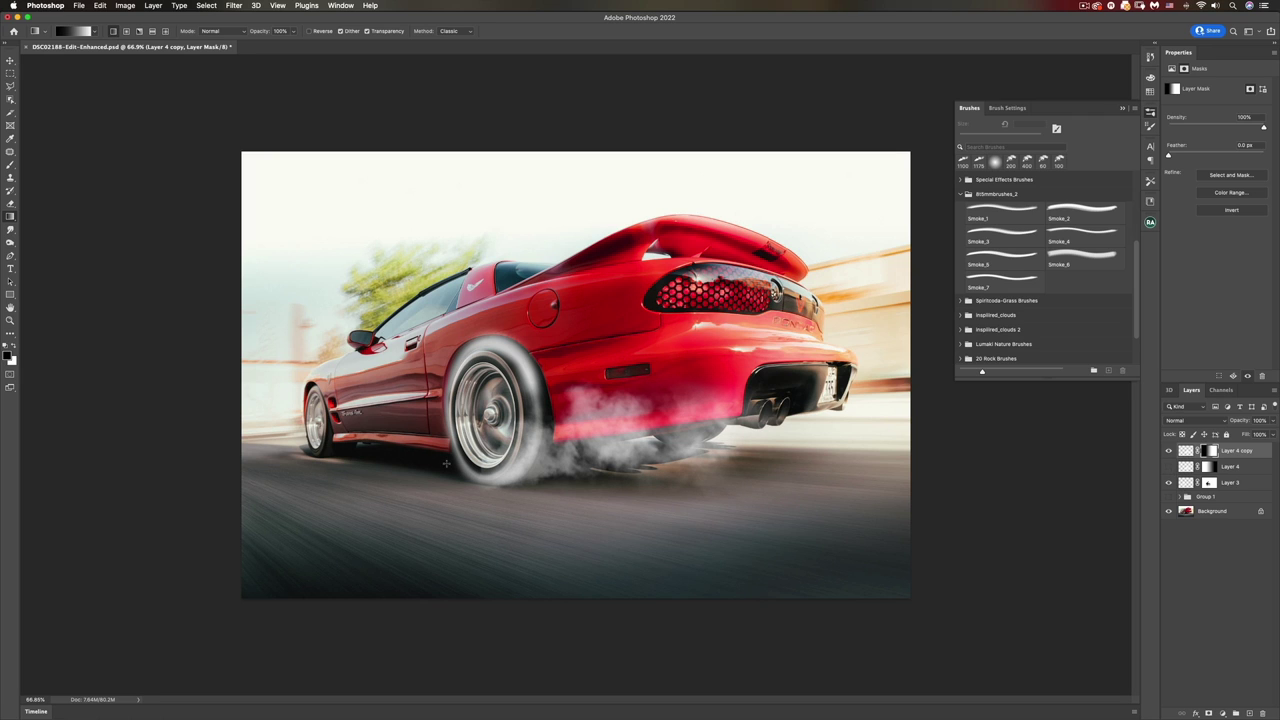
left_click(560, 466)
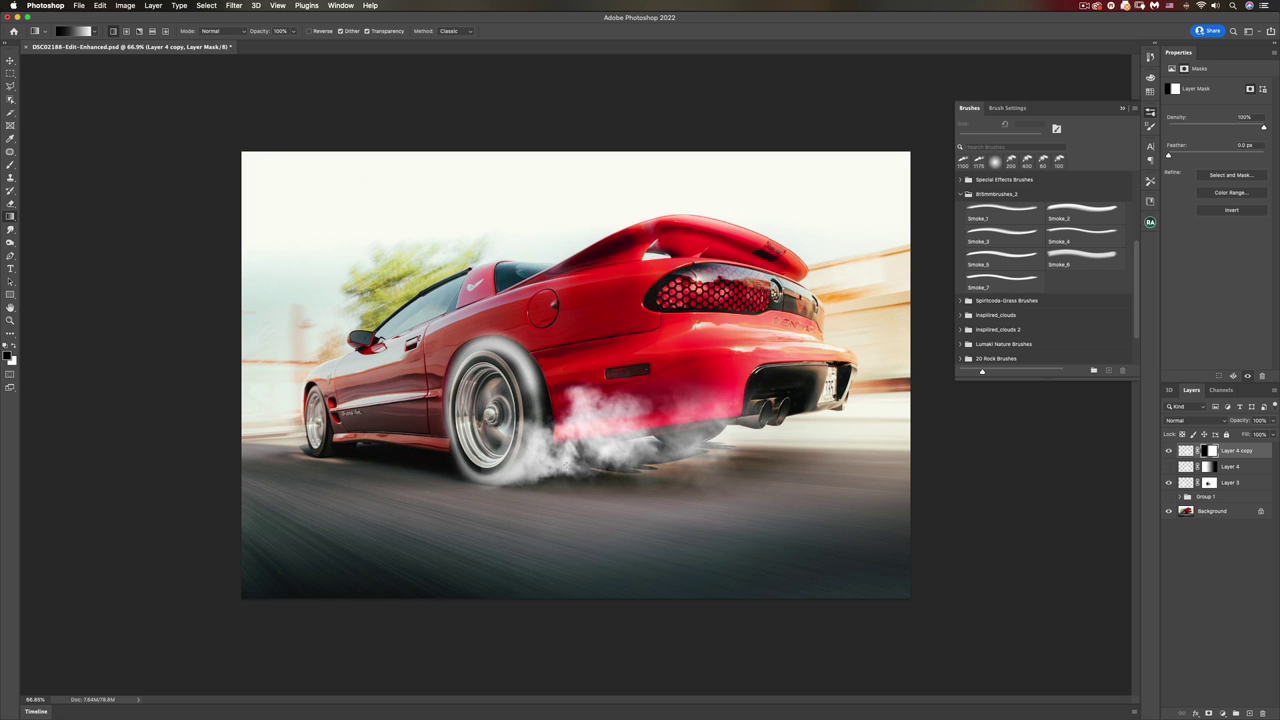
key("super+z")
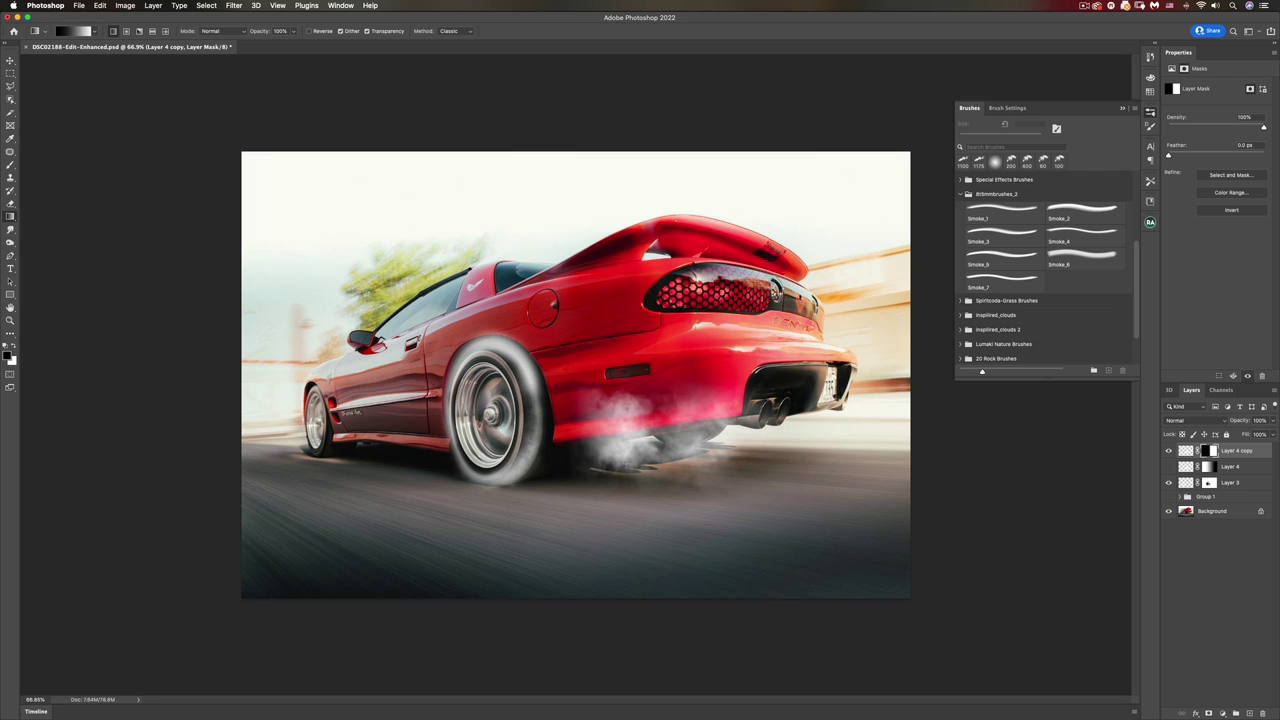
key("super+shift+z")
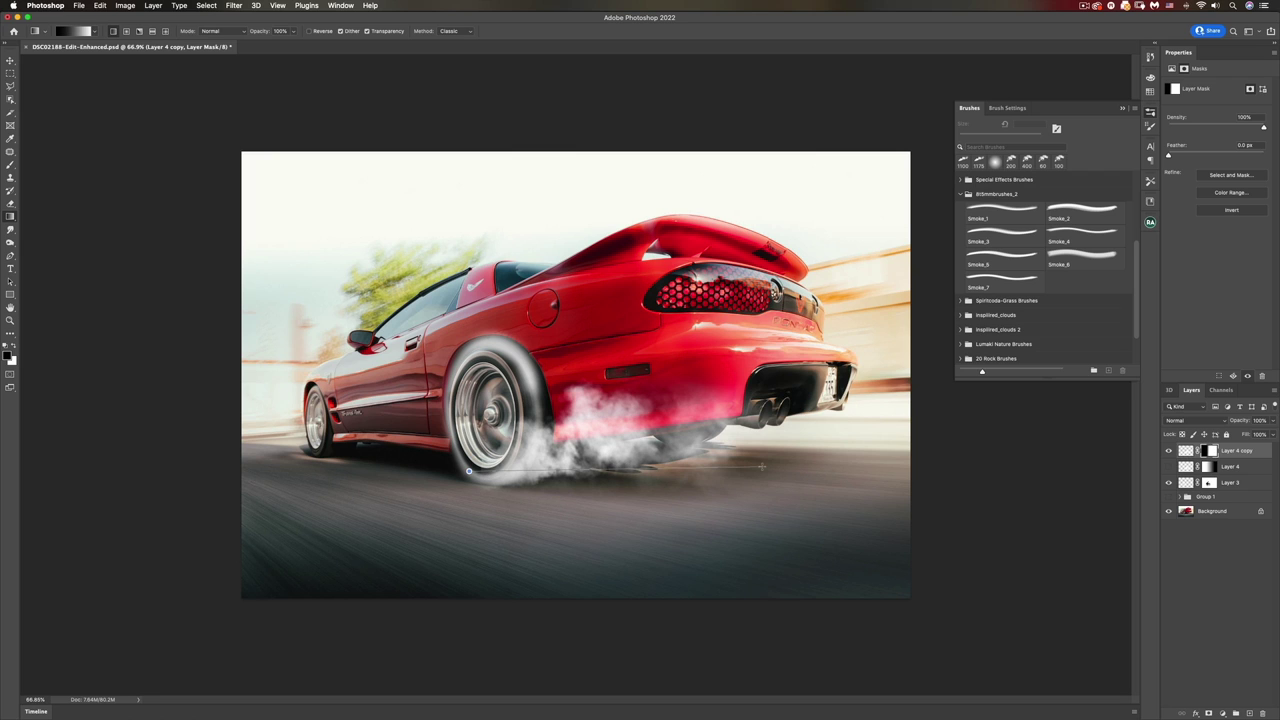
key("super+z")
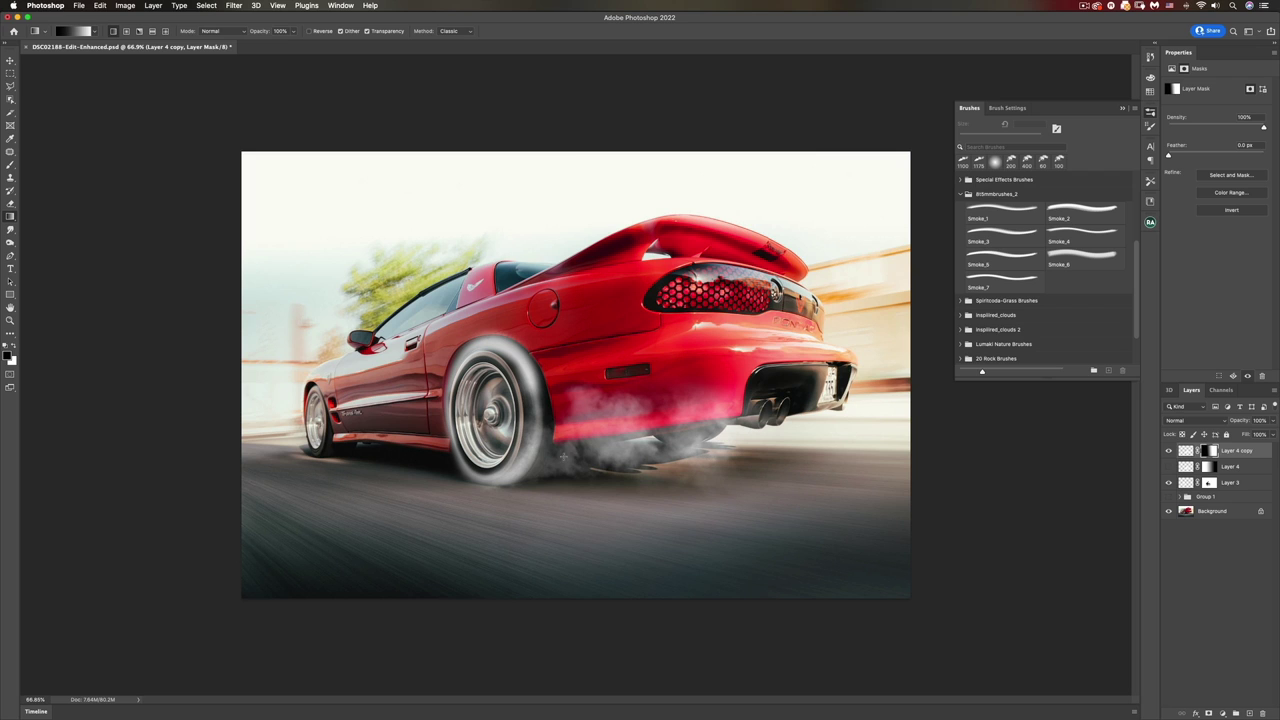
key("super+shift+z")
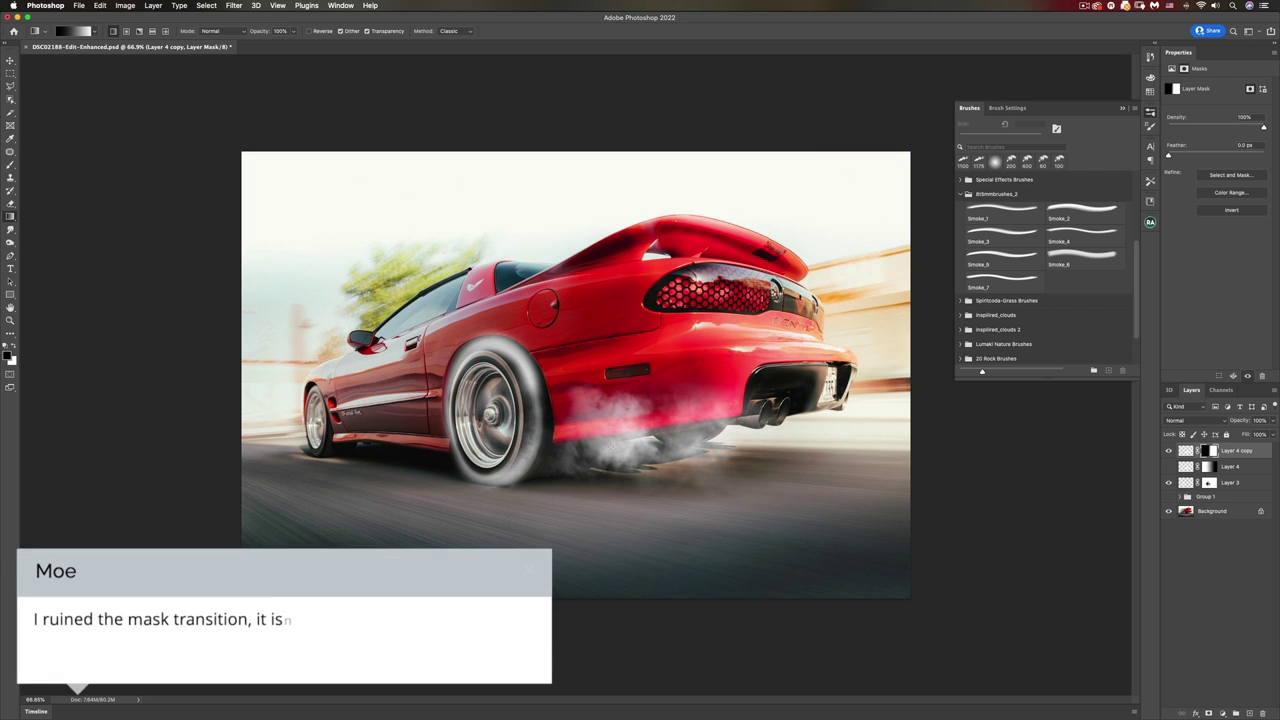
left_click(1169, 467)
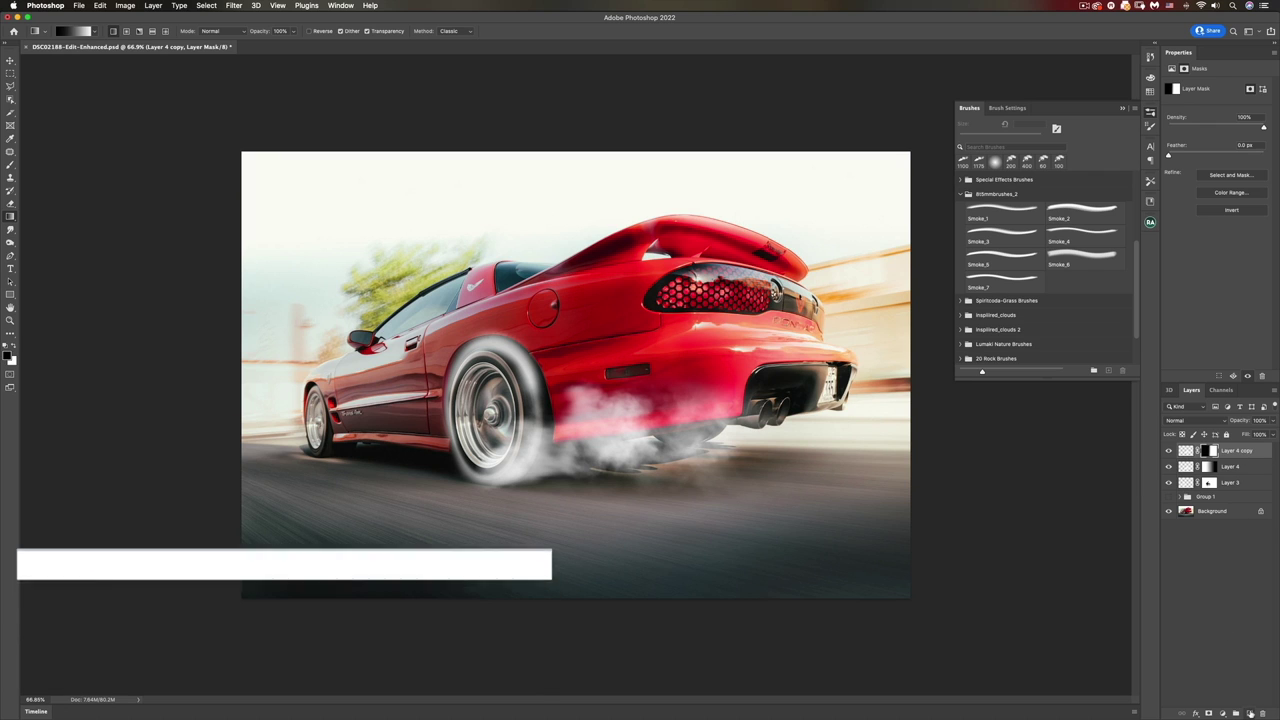
left_click(1250, 713)
Step: Stamp a smoke plume near the exhaust using the Smoke_7 brush at 1000 px
left_click(1008, 258)
left_click(1084, 259)
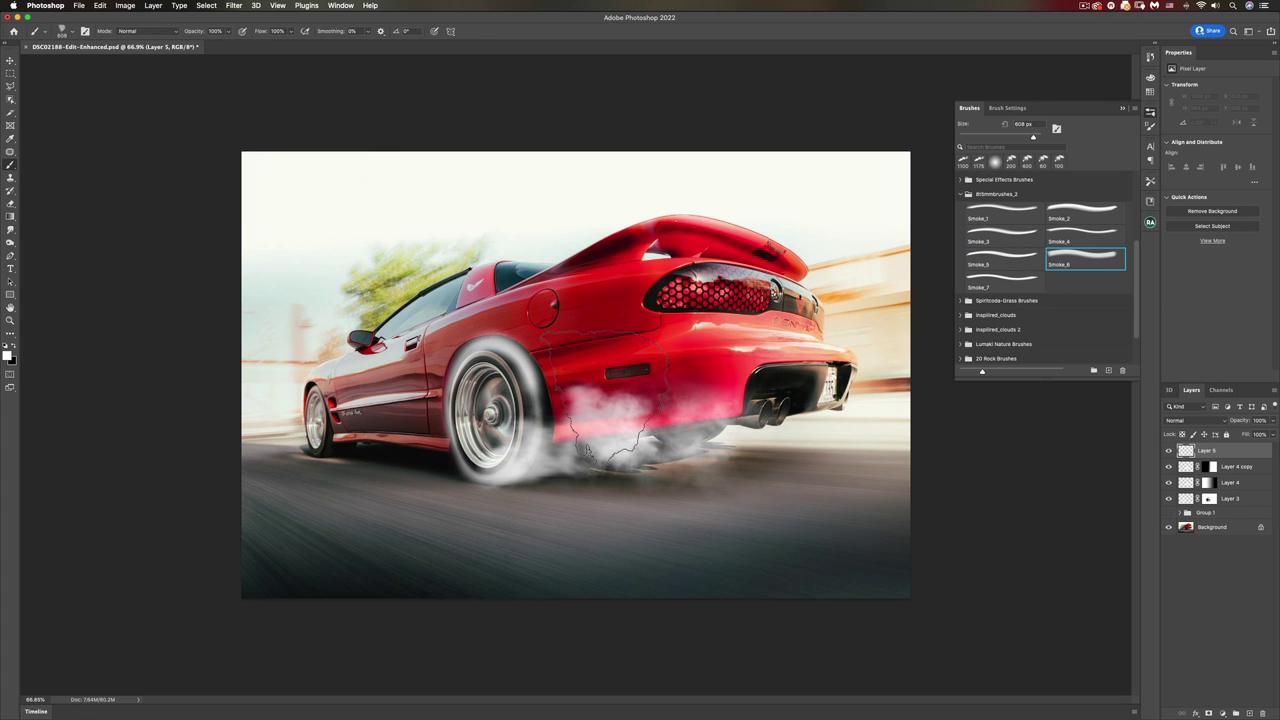
left_click(1022, 277)
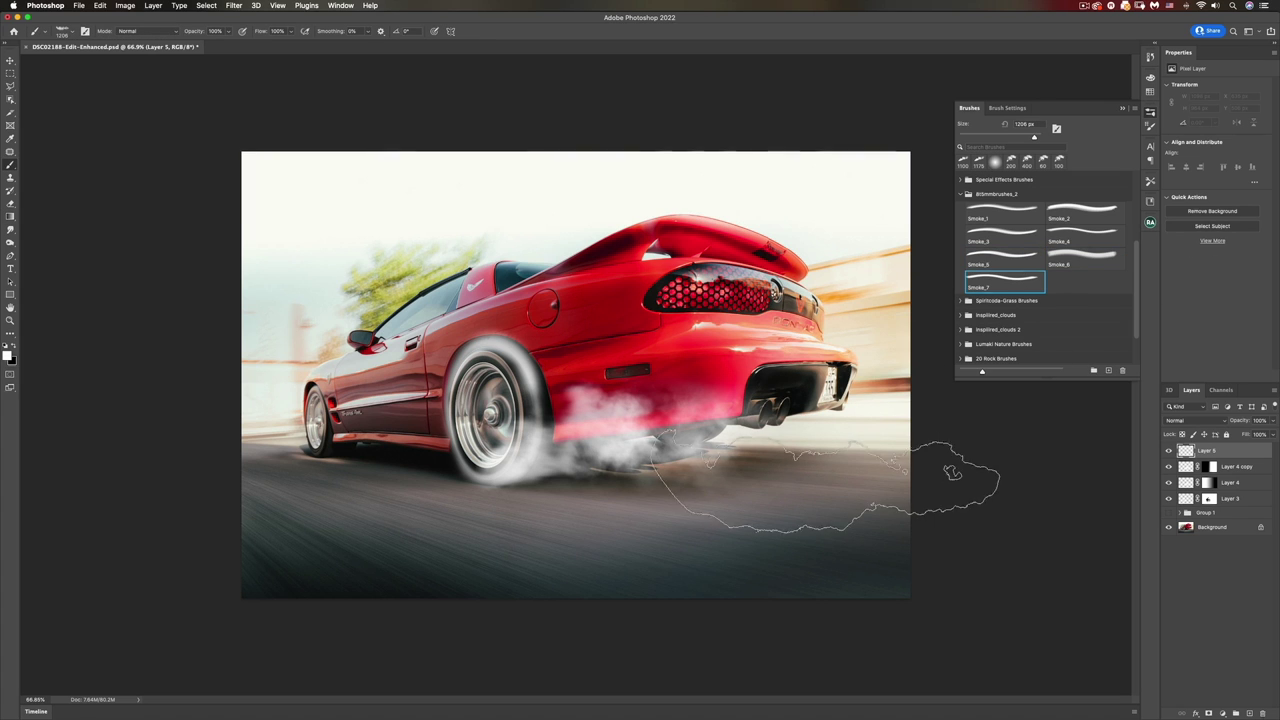
key("bracketleft")
key("bracketleft")
key("bracketleft")
key("bracketleft")
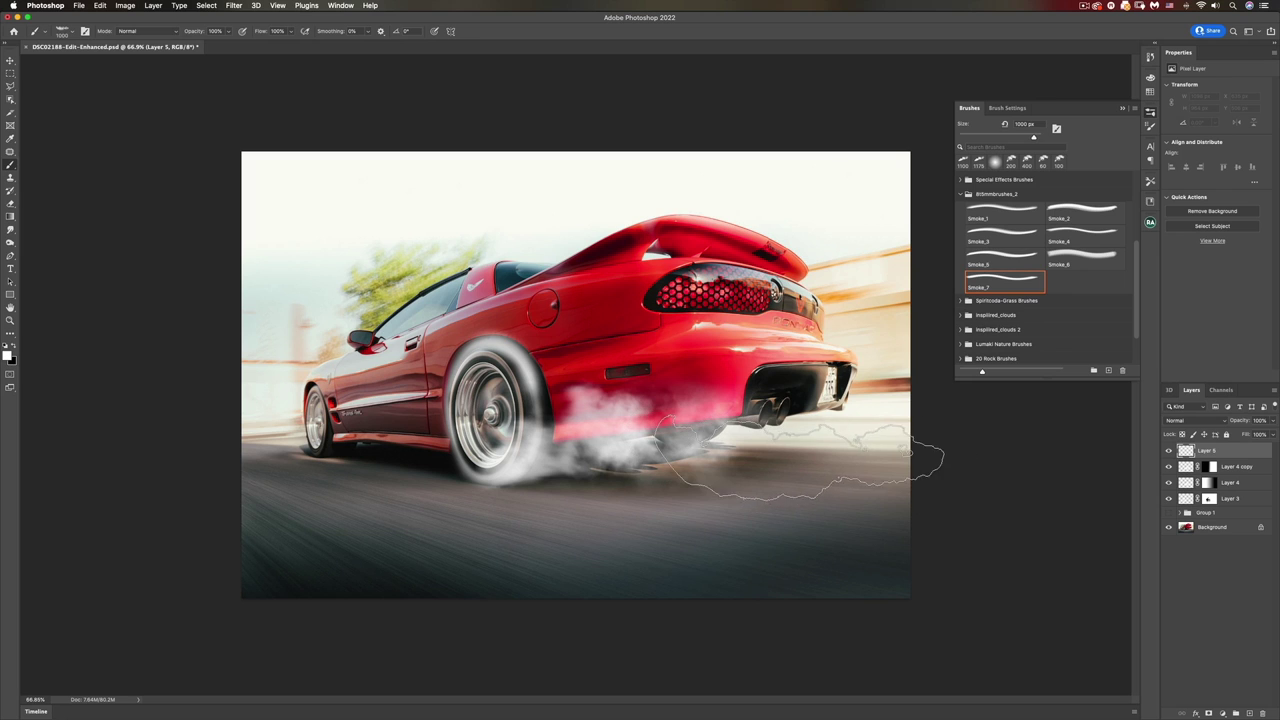
key("bracketright")
key("bracketright")
left_click(805, 460)
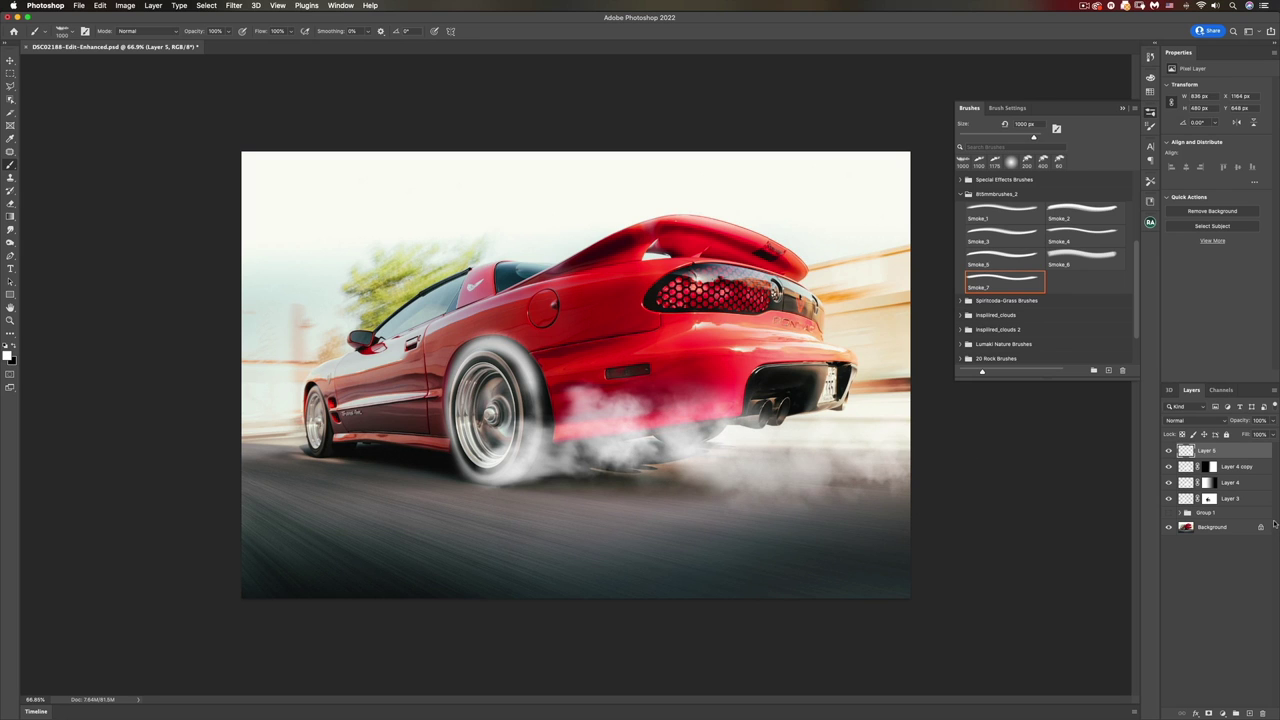
key("super+z")
left_click(850, 435)
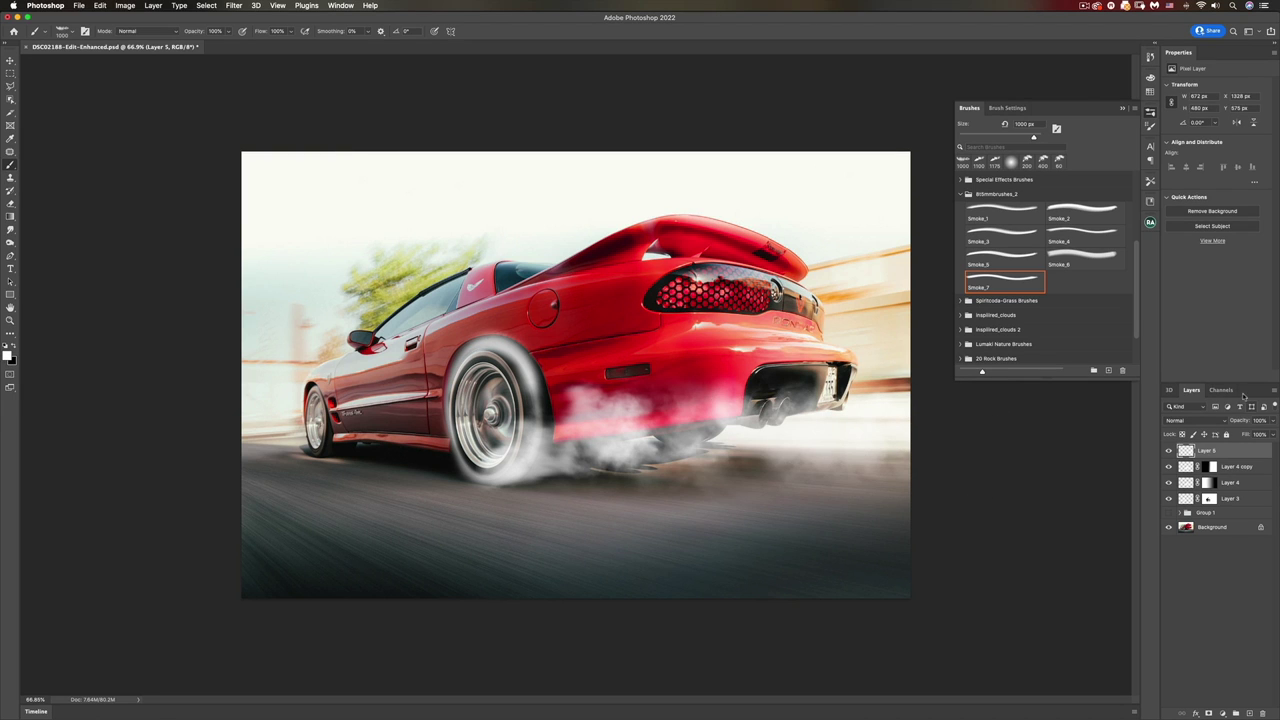
key("super+z")
left_click(800, 440)
Step: Tilt the plume about -17°, set the layer to 66% opacity, and rename it 'lonely'
key("super+t")
left_click_drag(986, 524, 993, 461)
key("Return")
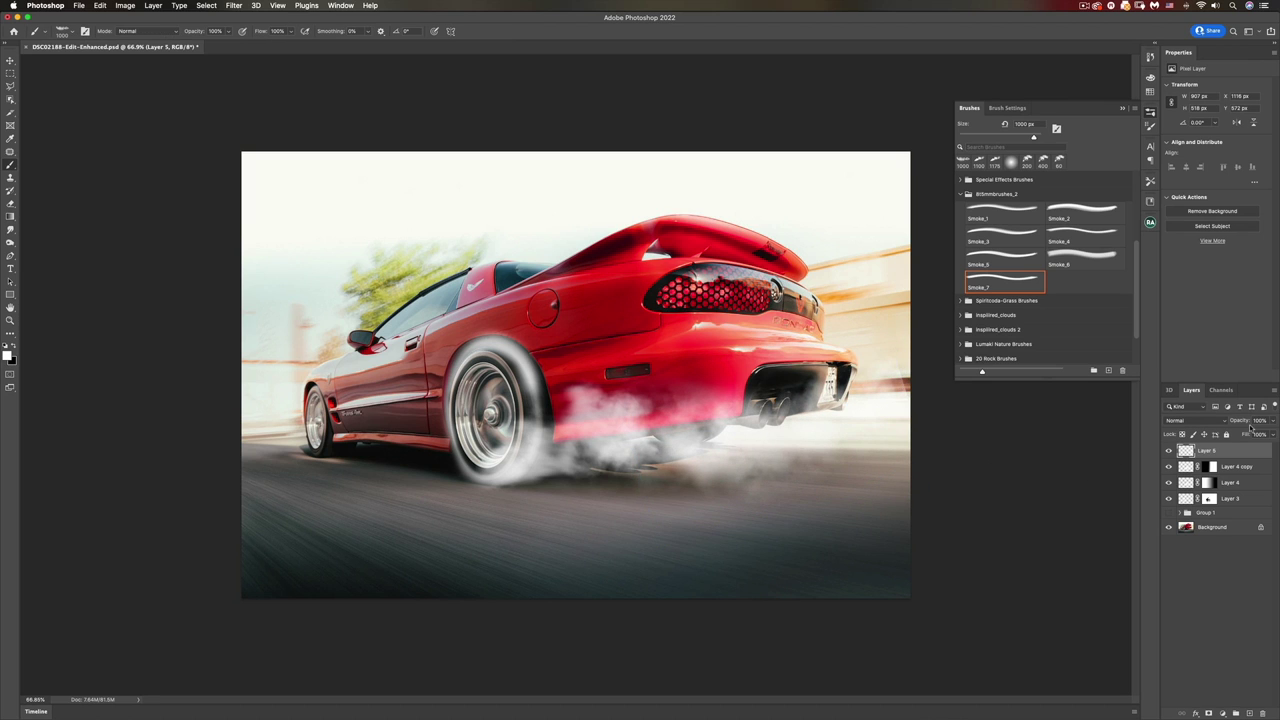
left_click_drag(1271, 433, 1258, 435)
double_click(1209, 452)
type("smoky")
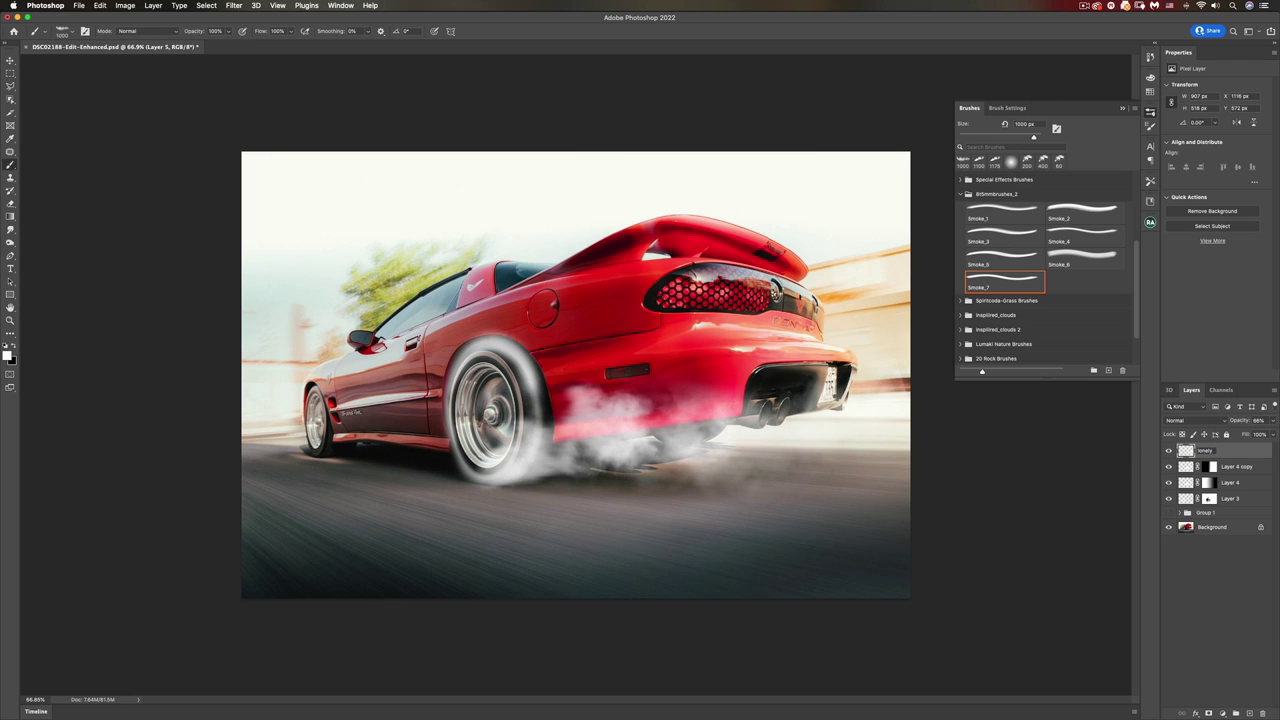
type("ely")
key("Return")
left_click(1169, 467)
left_click(1169, 467)
Step: Target Layer 4's mask and set the Soft Round brush to 800 px with 23% flow
left_click(1169, 467)
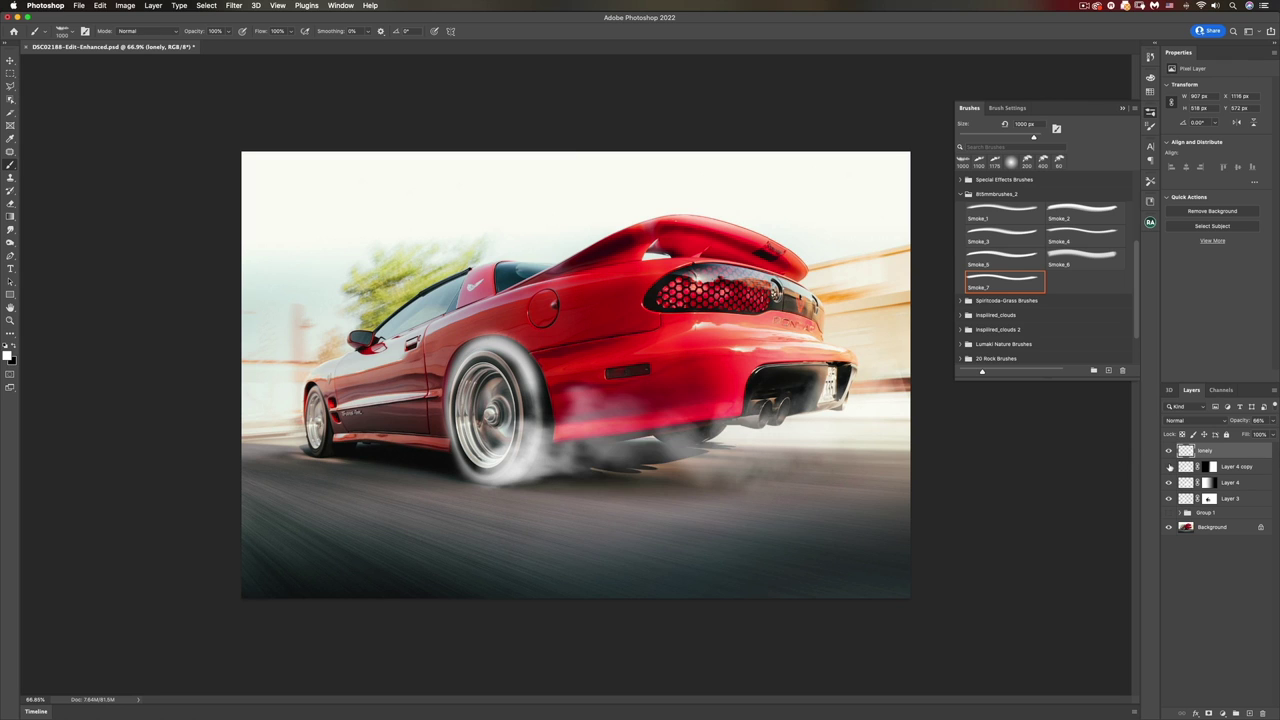
left_click(1169, 467)
left_click(1169, 483)
left_click(1169, 483)
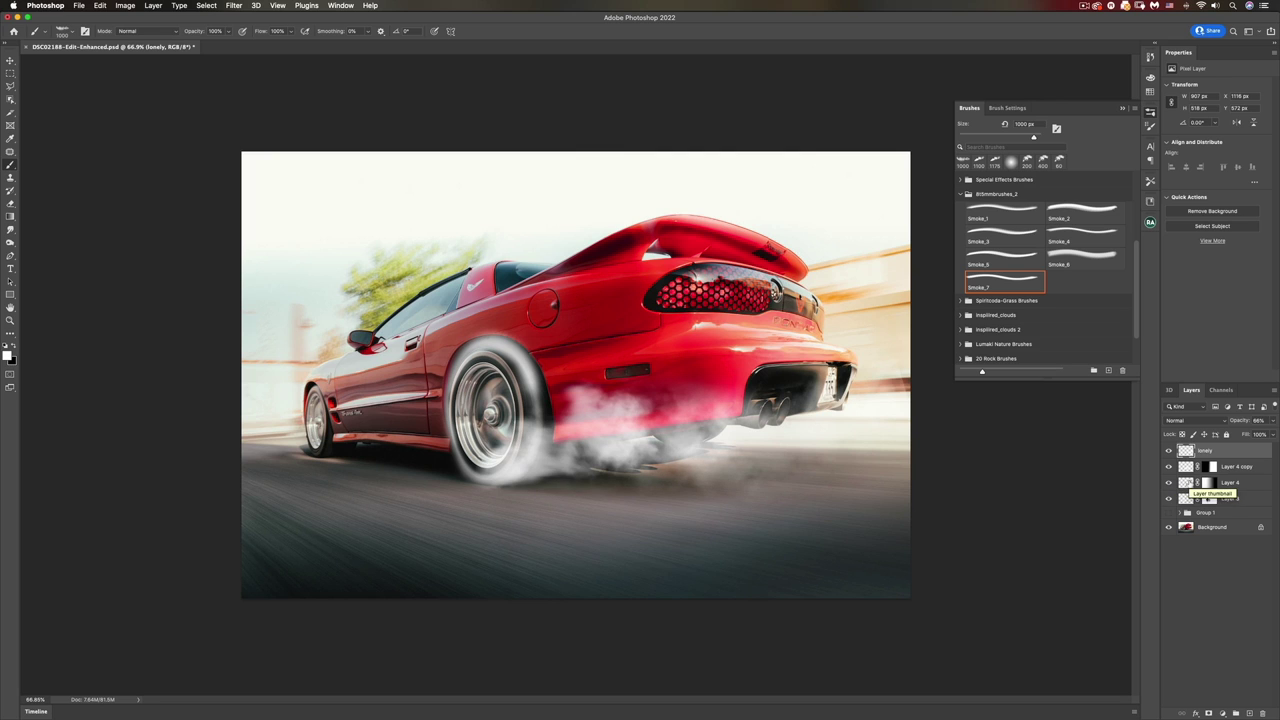
left_click_drag(1230, 484, 1186, 474)
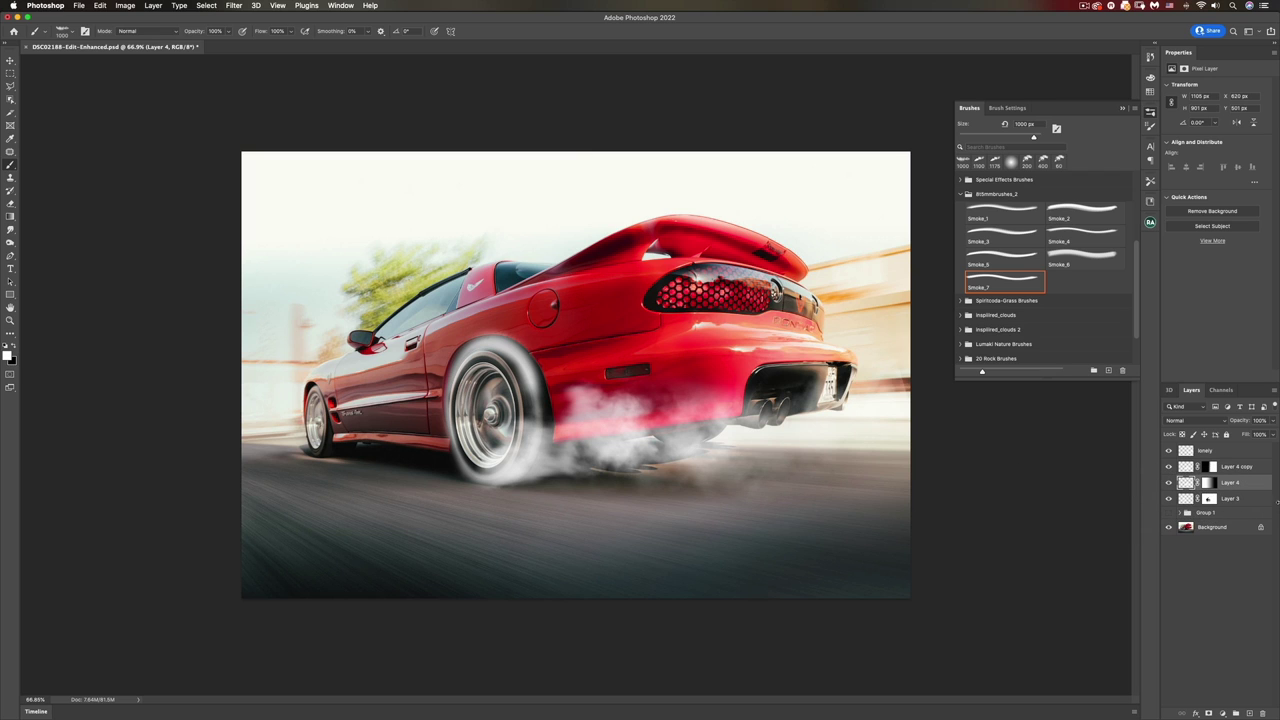
left_click(1210, 487)
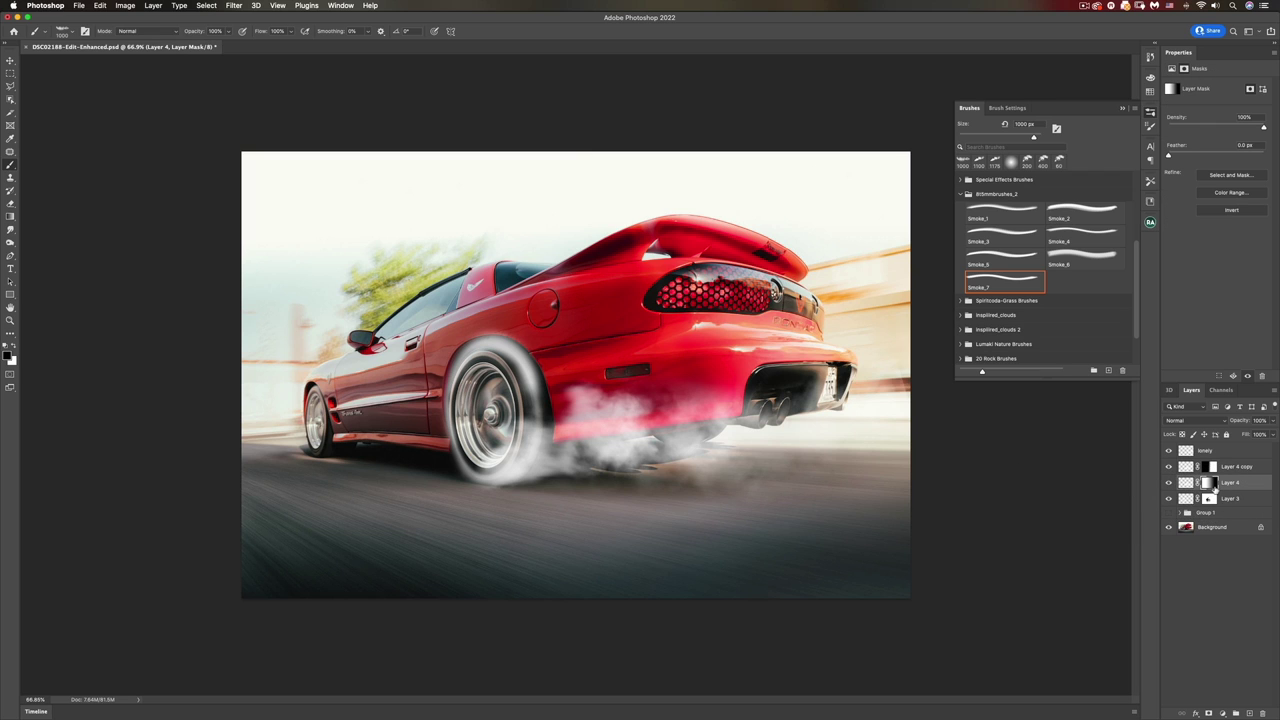
key("bracketleft")
key("bracketleft")
key("bracketleft")
key("bracketleft")
key("bracketleft")
key("bracketleft")
key("bracketleft")
key("bracketleft")
key("bracketleft")
key("bracketleft")
key("bracketleft")
scroll(1135, 253, "up", 5)
left_click(995, 192)
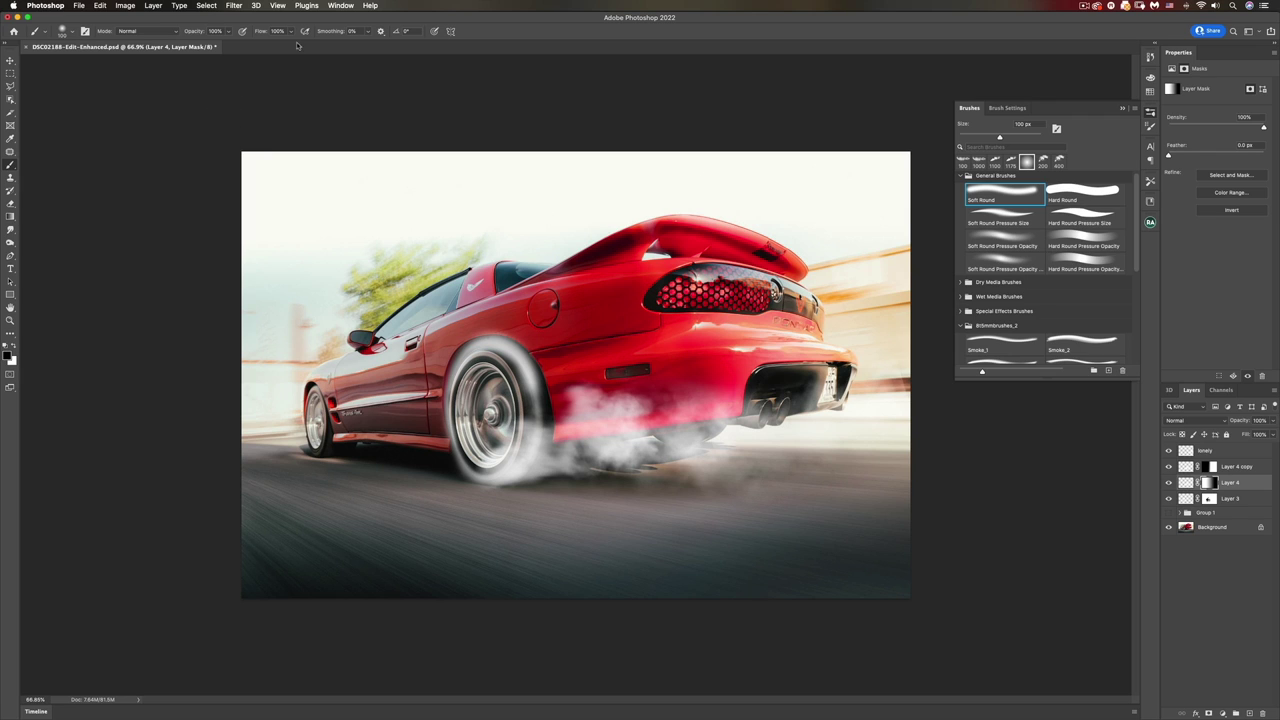
left_click_drag(290, 31, 256, 44)
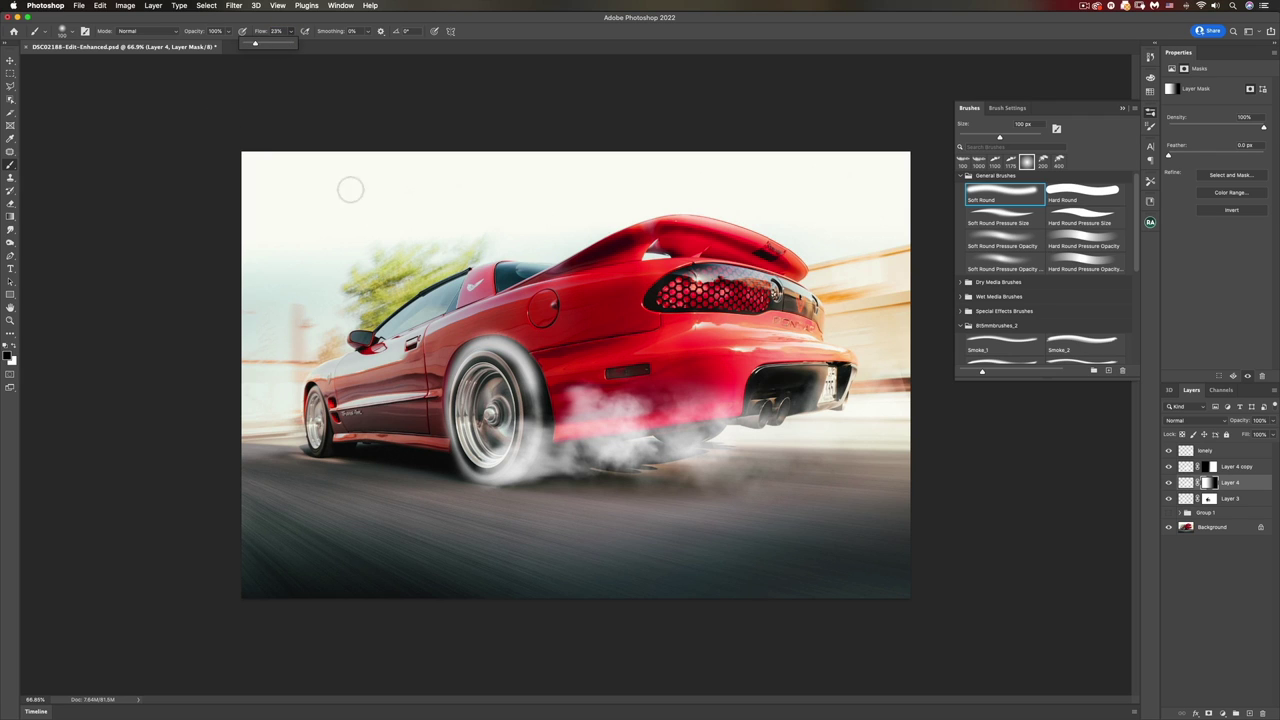
left_click(494, 440)
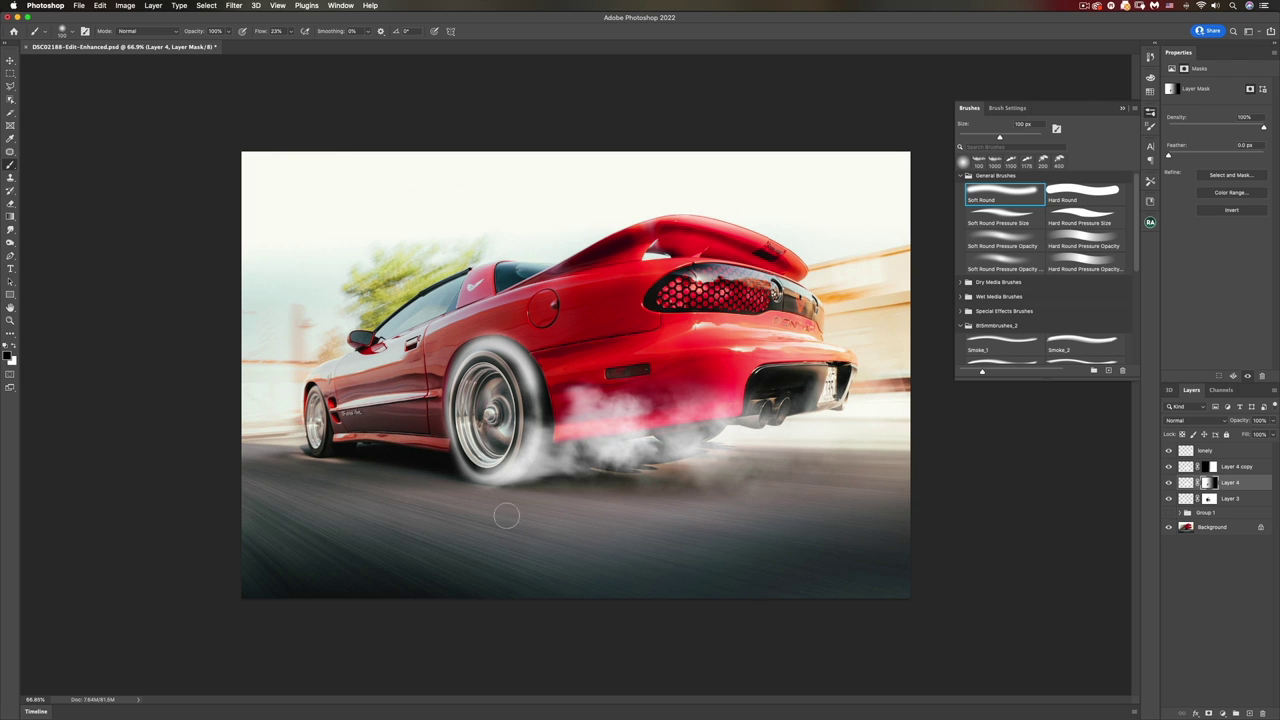
Step: Select Layer 4's pixels and duplicate them as Layer 4 copy 2
left_click(1209, 499)
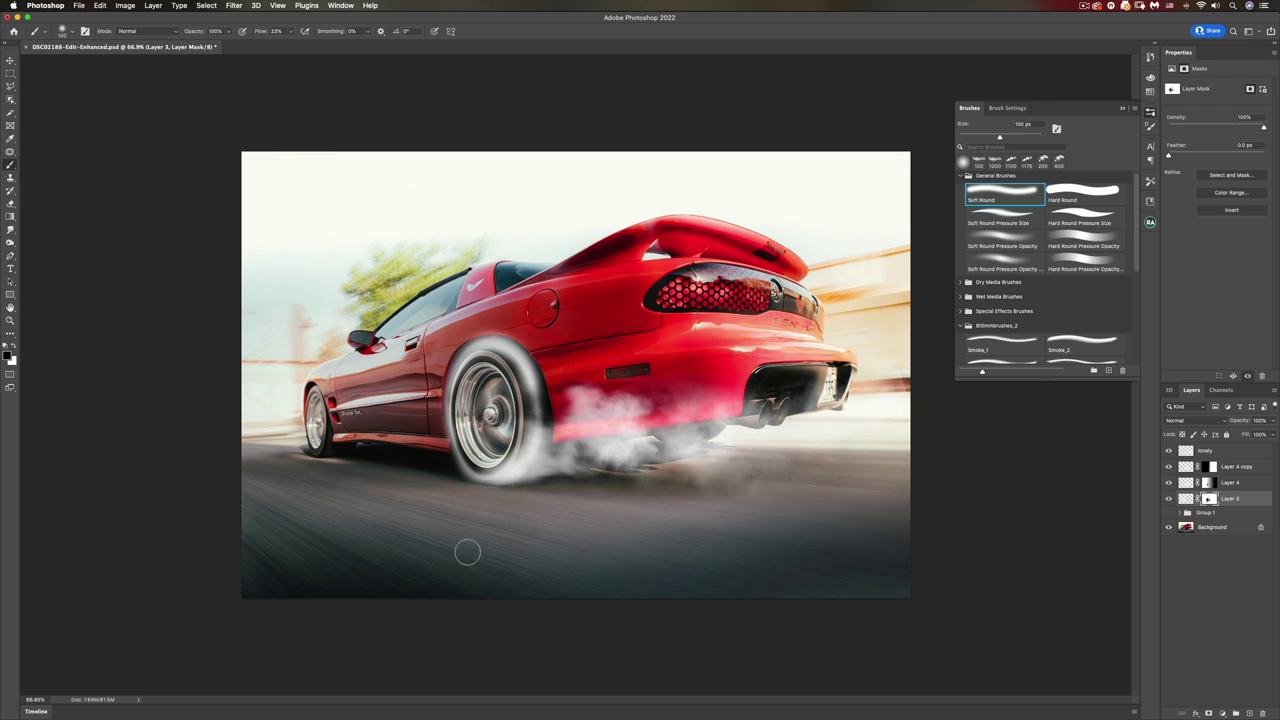
left_click(1222, 483)
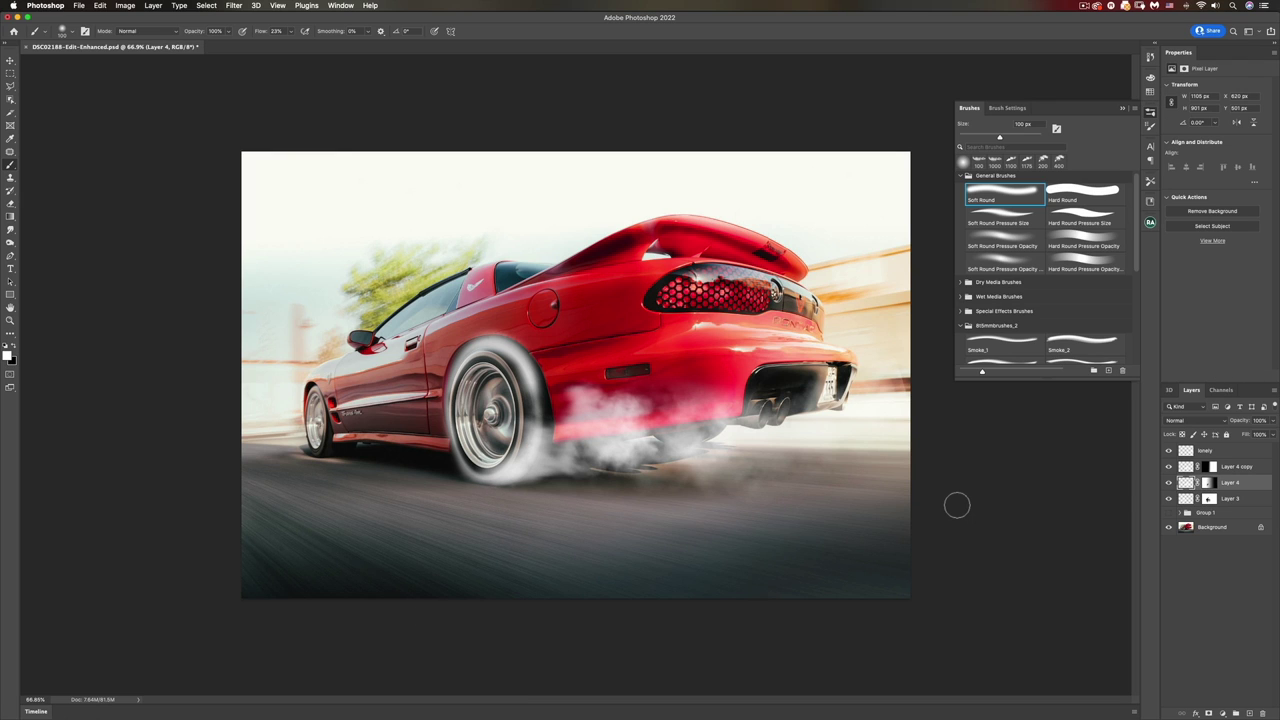
key("super+j")
Step: Flip the duplicated smoke vertically and move it up over the rear wheel
key("super+t")
right_click(555, 440)
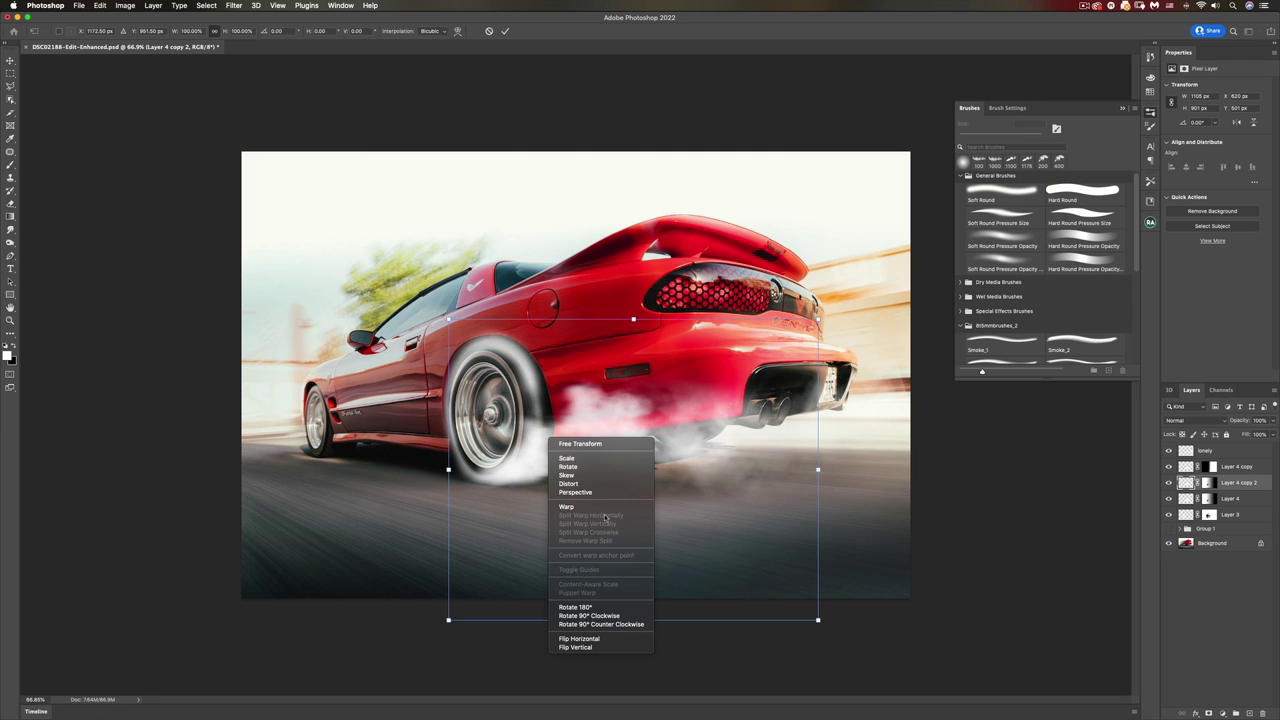
left_click(594, 647)
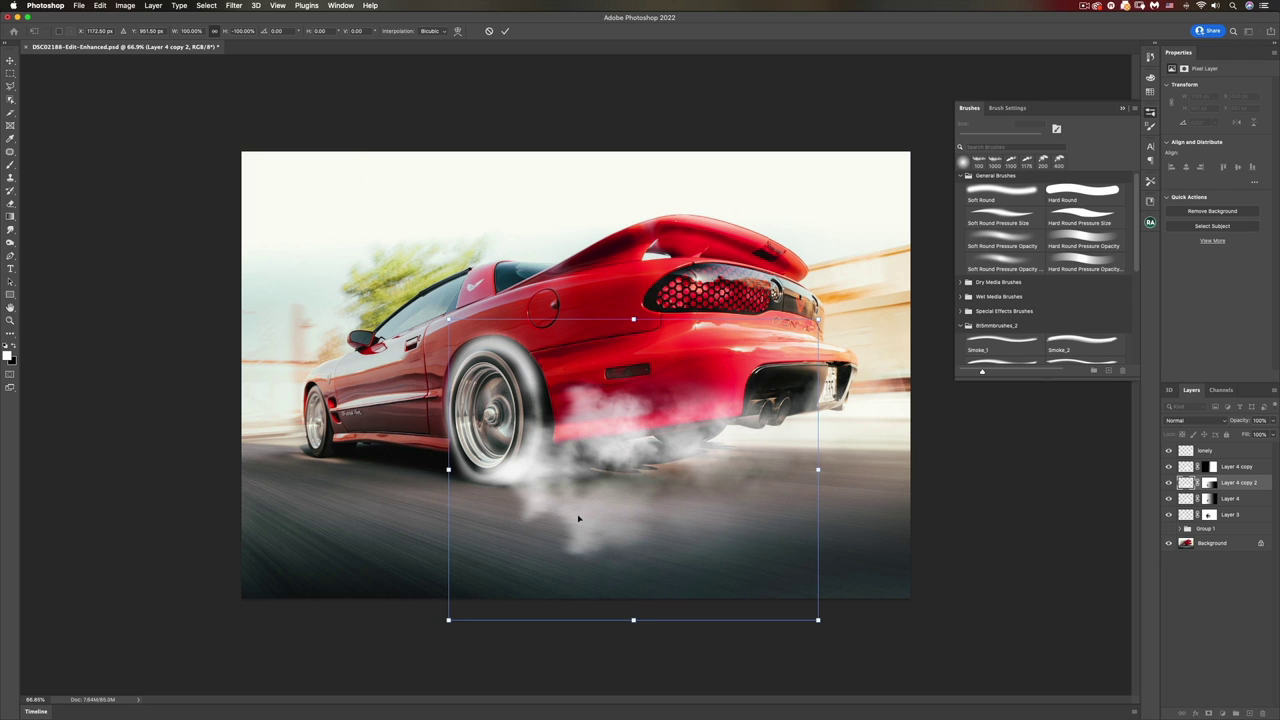
left_click_drag(571, 512, 586, 392)
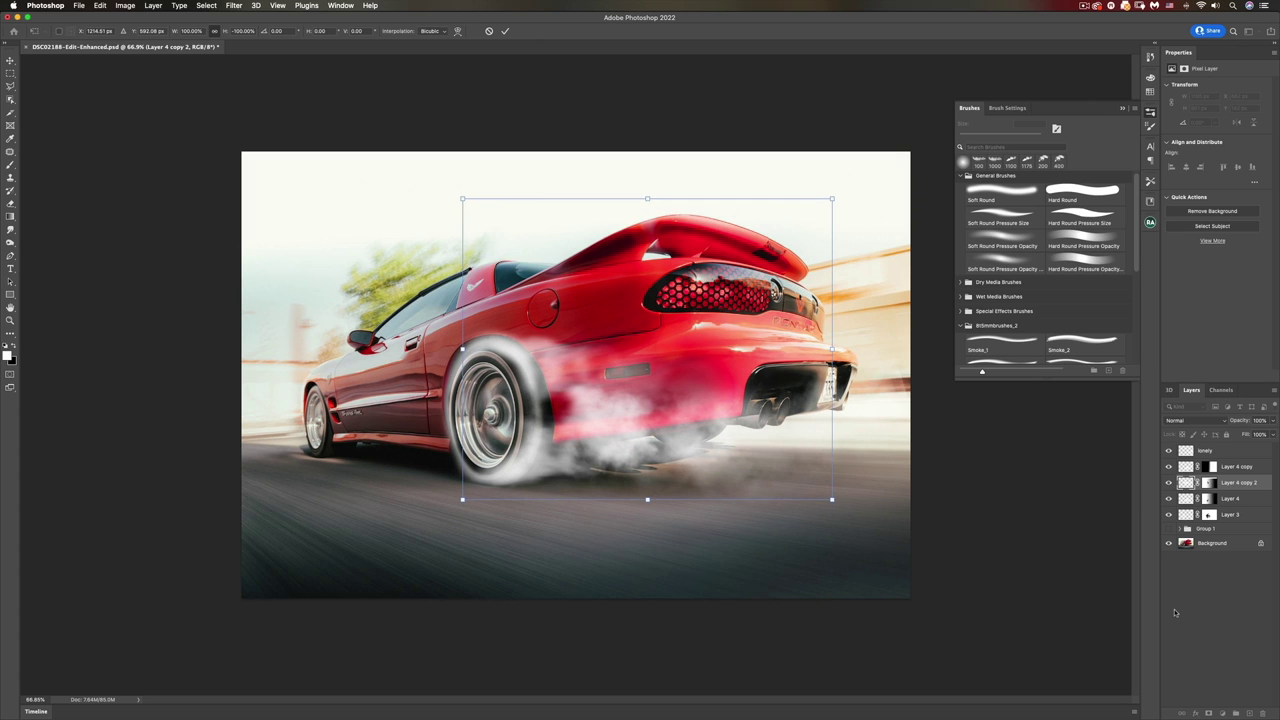
key("Return")
key("b")
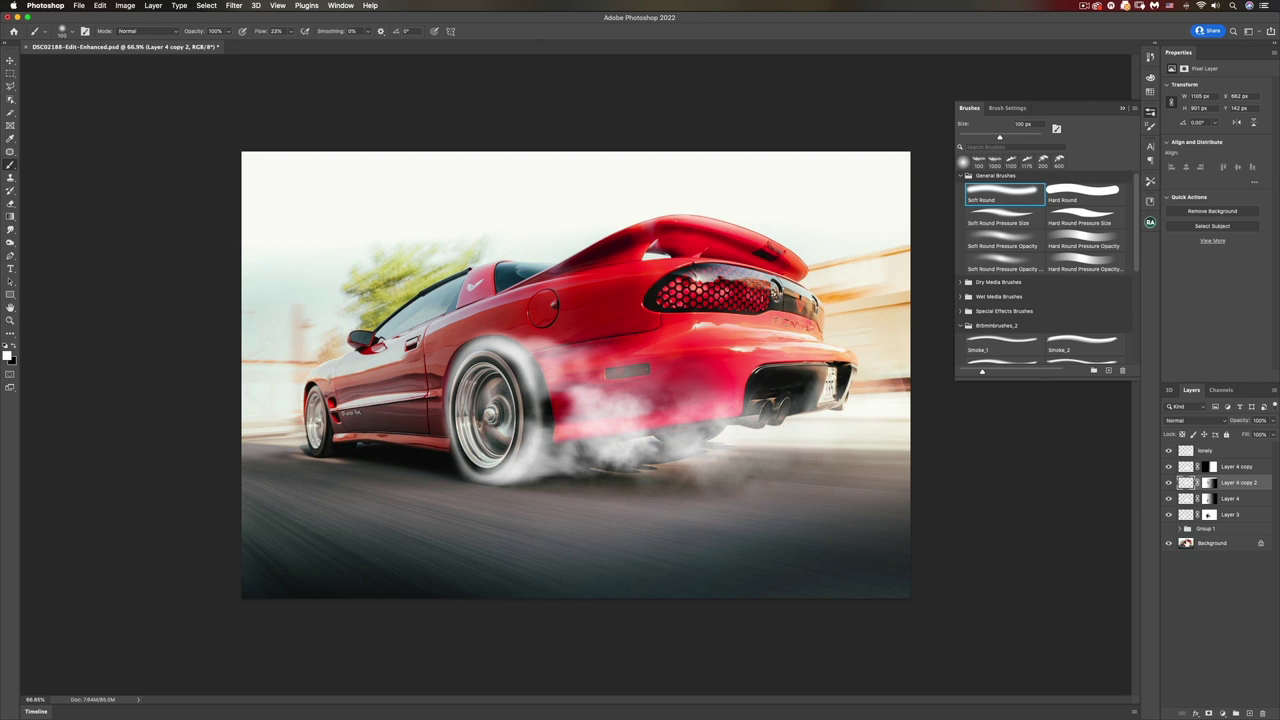
Step: Group the smoke layers from lonely down to Layer 3 into Group 2
left_click(1242, 451)
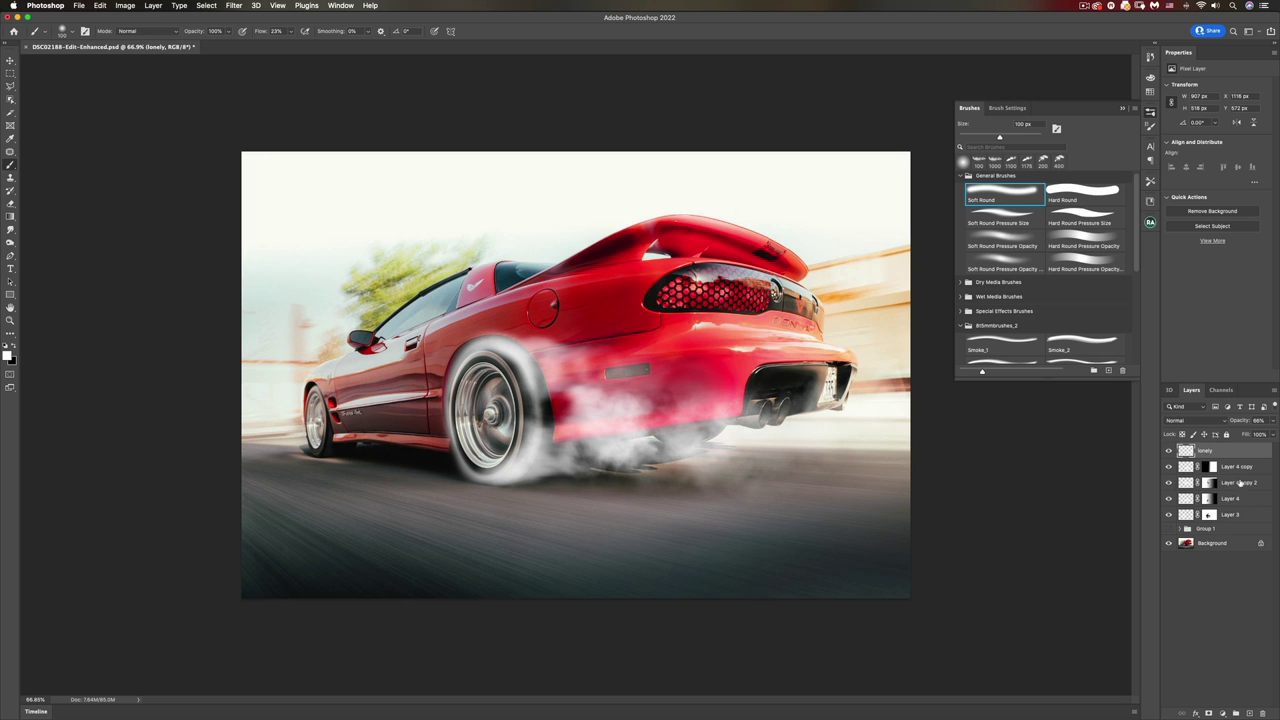
left_click(1238, 516, "shift")
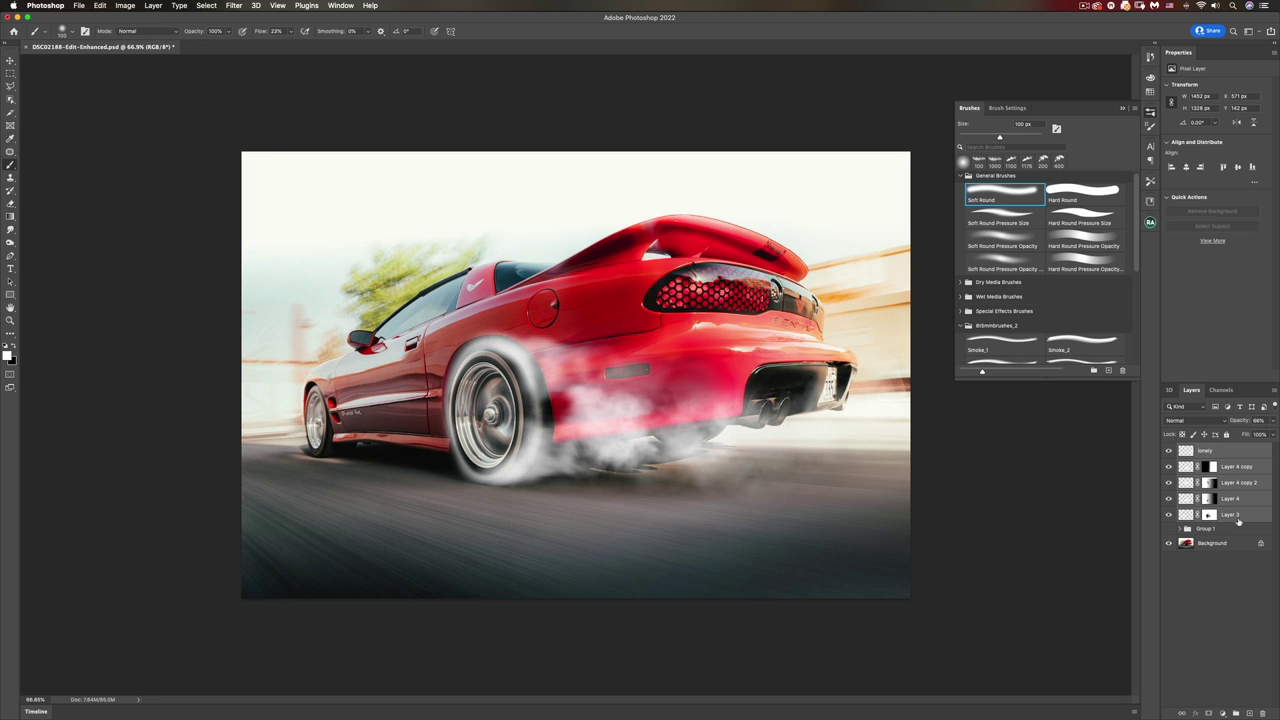
left_click(1235, 713)
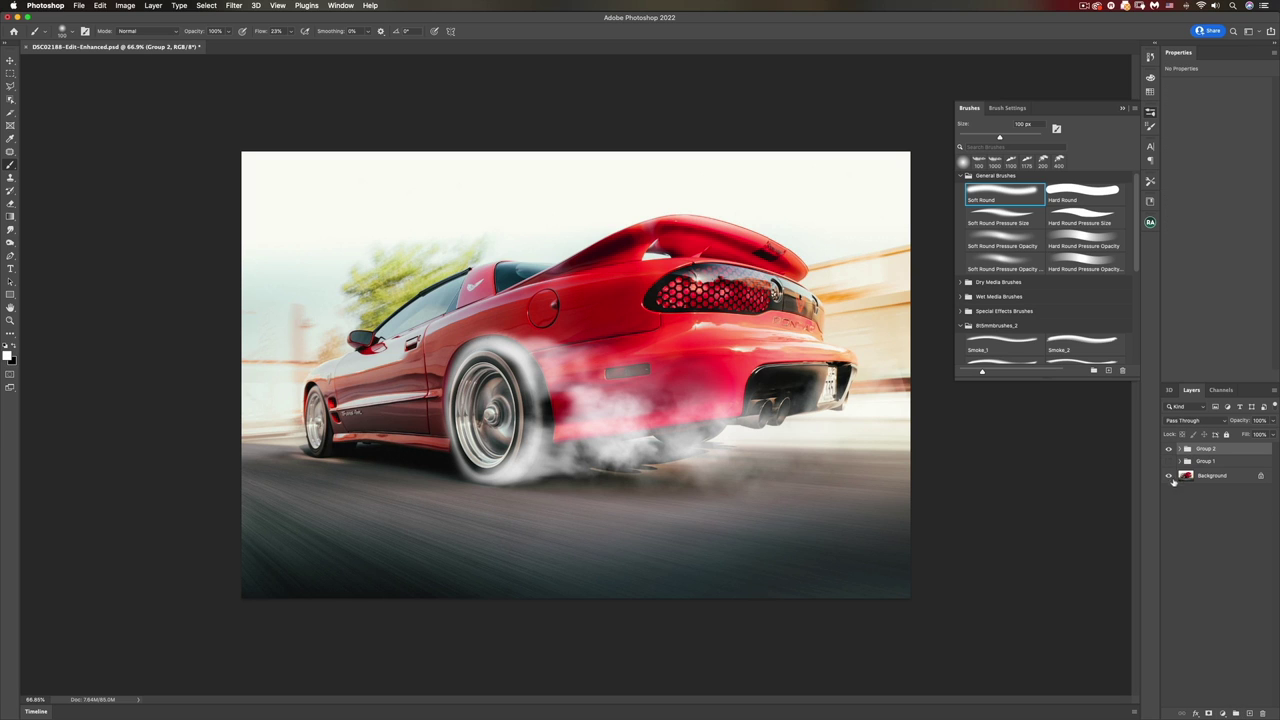
Step: Hide and reshow Group 2, expand it, and briefly isolate Layer 3's smoke ring
left_click(1168, 449)
left_click(1168, 449)
left_click(1182, 450)
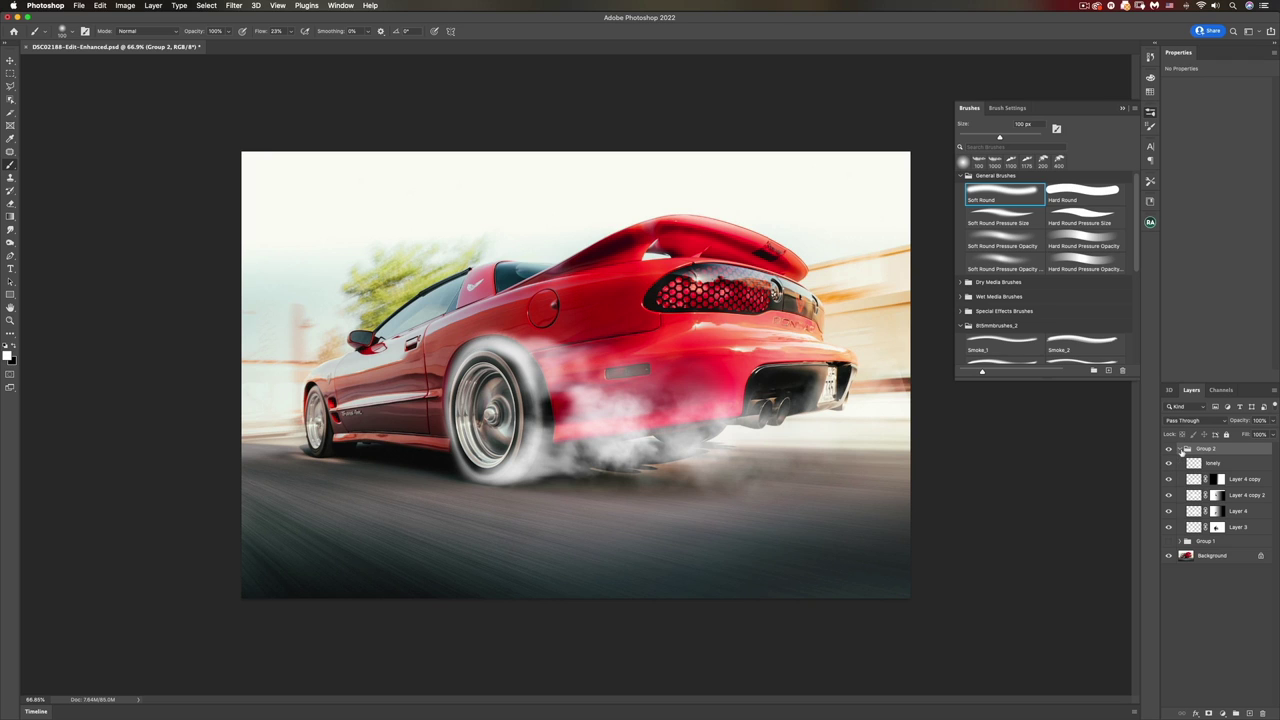
left_click(1168, 527, "alt")
left_click(1168, 527, "alt")
Step: Hide Layer 4 and its copies for comparison, then show them and lonely again
left_click(1168, 527, "alt")
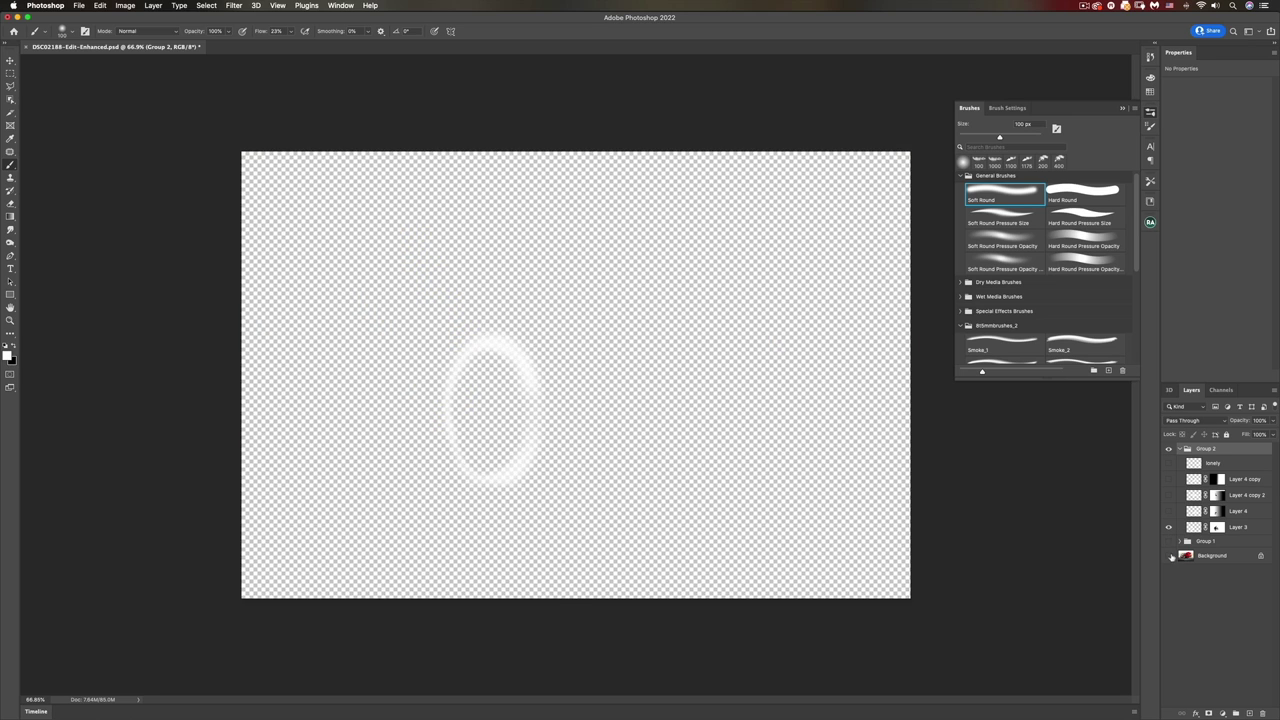
left_click(1168, 527, "alt")
left_click_drag(1168, 511, 1168, 479)
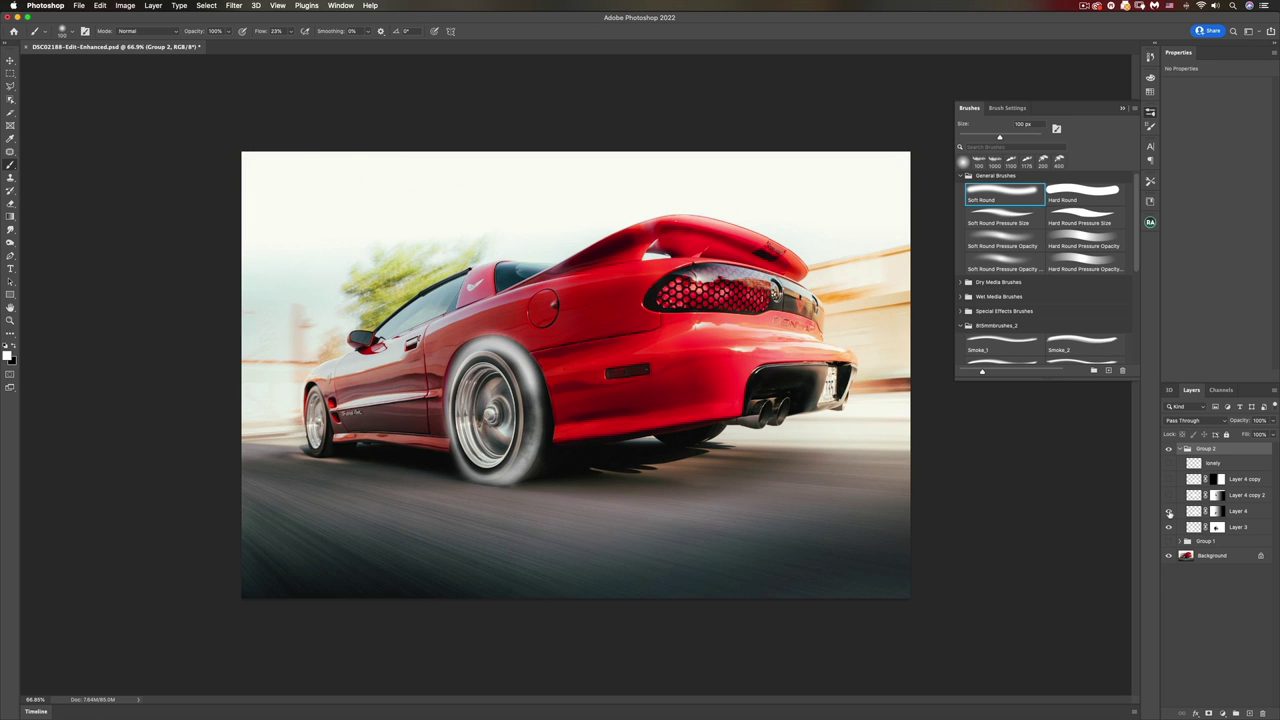
left_click(1168, 511)
left_click(1168, 495)
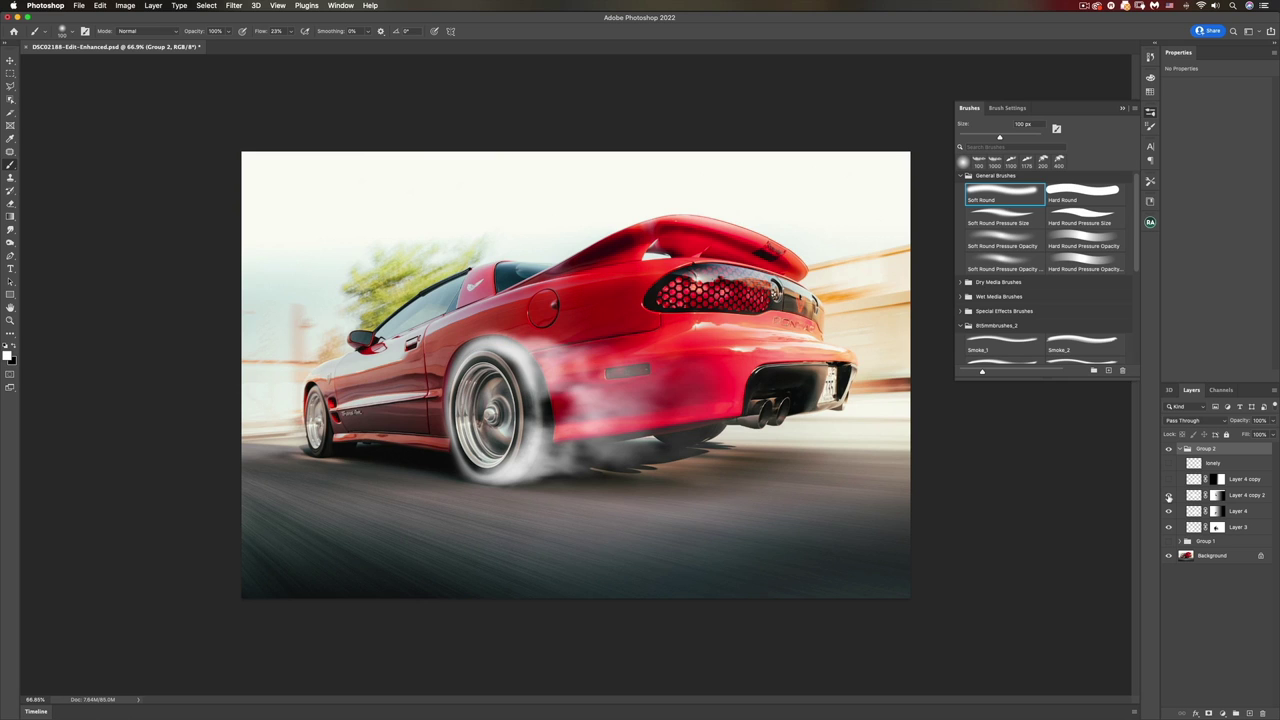
left_click(1168, 479)
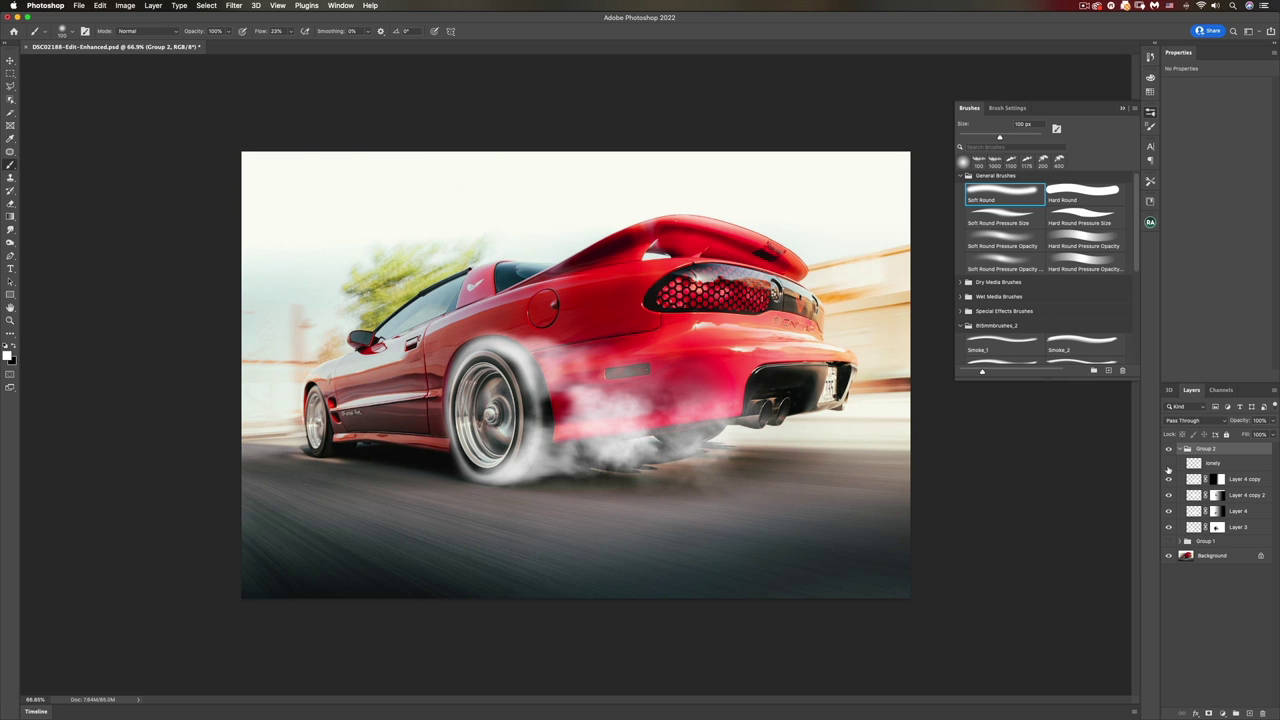
left_click(1168, 464)
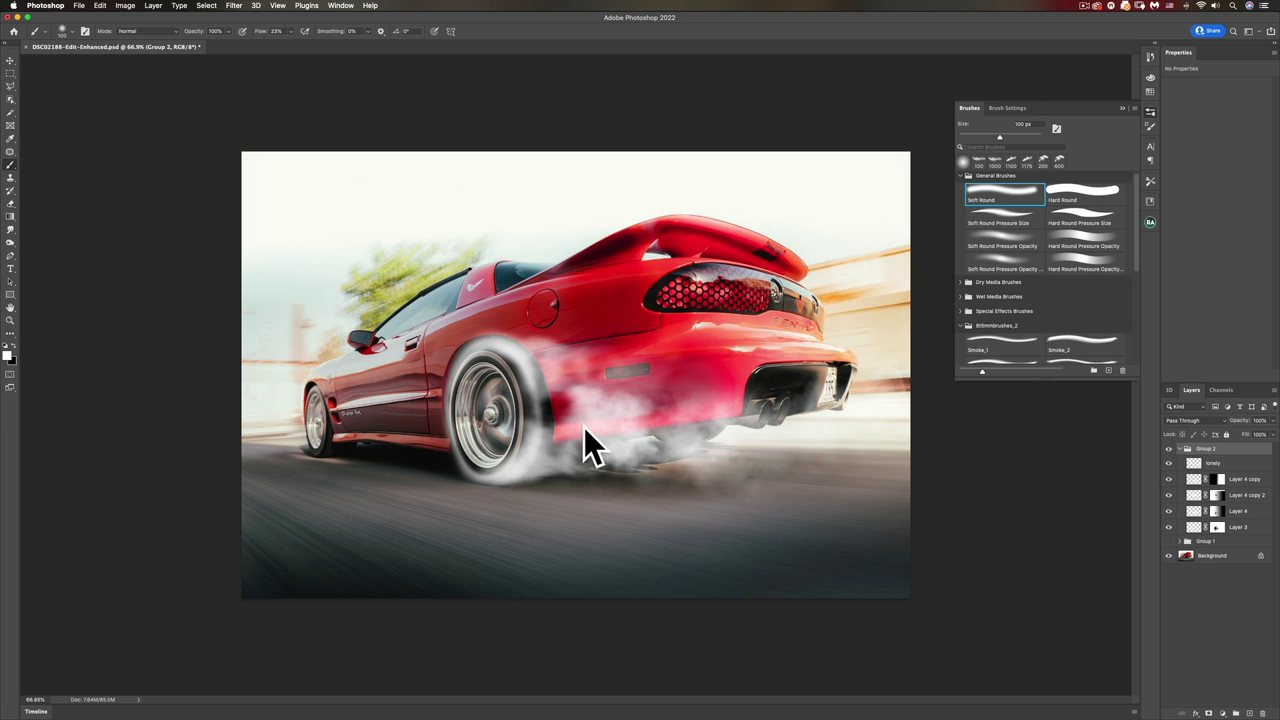
Step: Show the lonely smoke layer and leave Layer 4 copy and Layer 4 copy 2 hidden
left_click(1169, 464)
left_click(1170, 481)
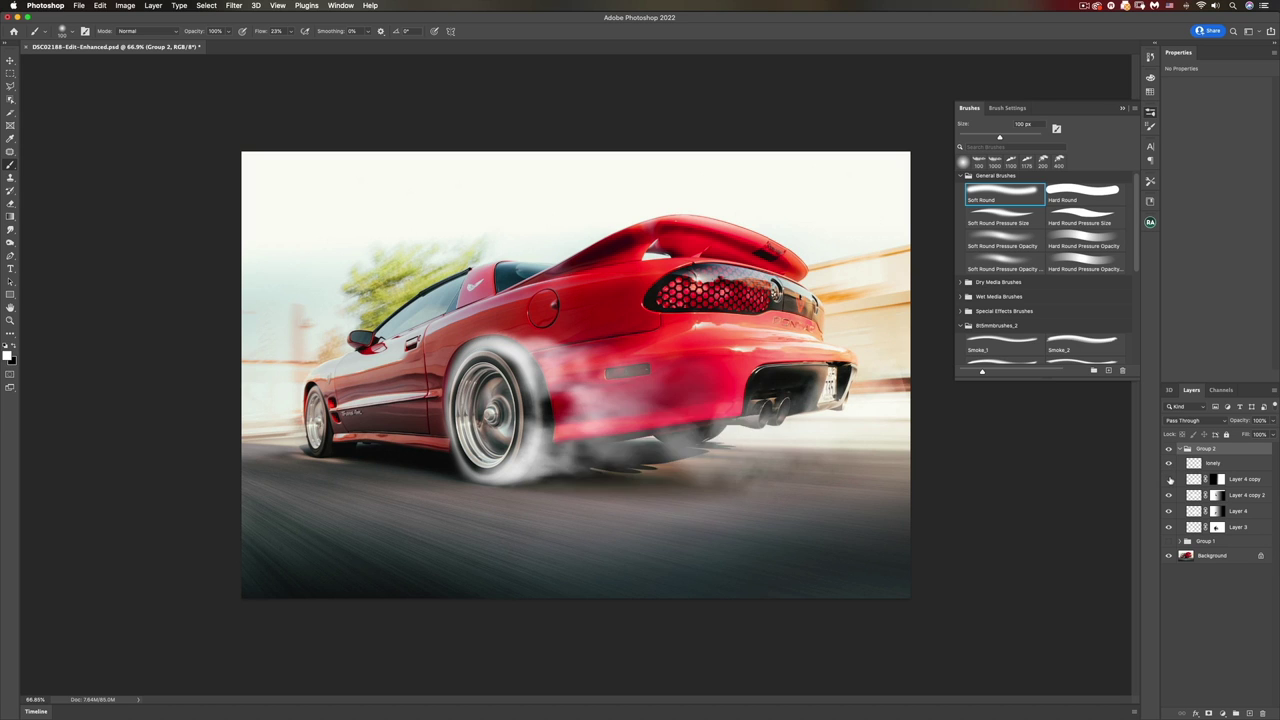
left_click(1170, 481)
left_click(1170, 481)
left_click(1170, 495)
left_click(1170, 495)
left_click(1170, 495)
Step: Compare Layer 4's wheel smoke on and off, leaving it visible
left_click(1170, 511)
left_click(1170, 511)
left_click(1170, 511)
left_click(1170, 511)
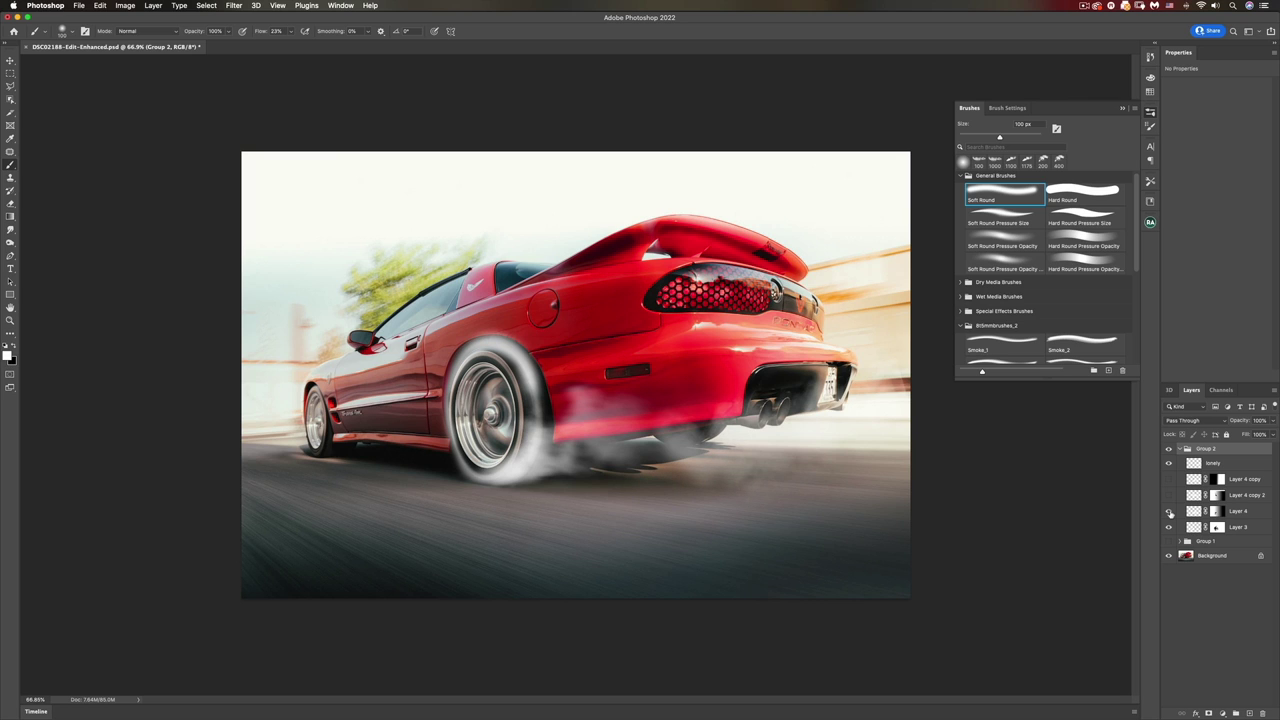
left_click(1170, 511)
left_click(1170, 511)
Step: Recheck Layer 4 copy 2 and keep it hidden, then swap colours and target Layer 4's pixels
left_click(1218, 512)
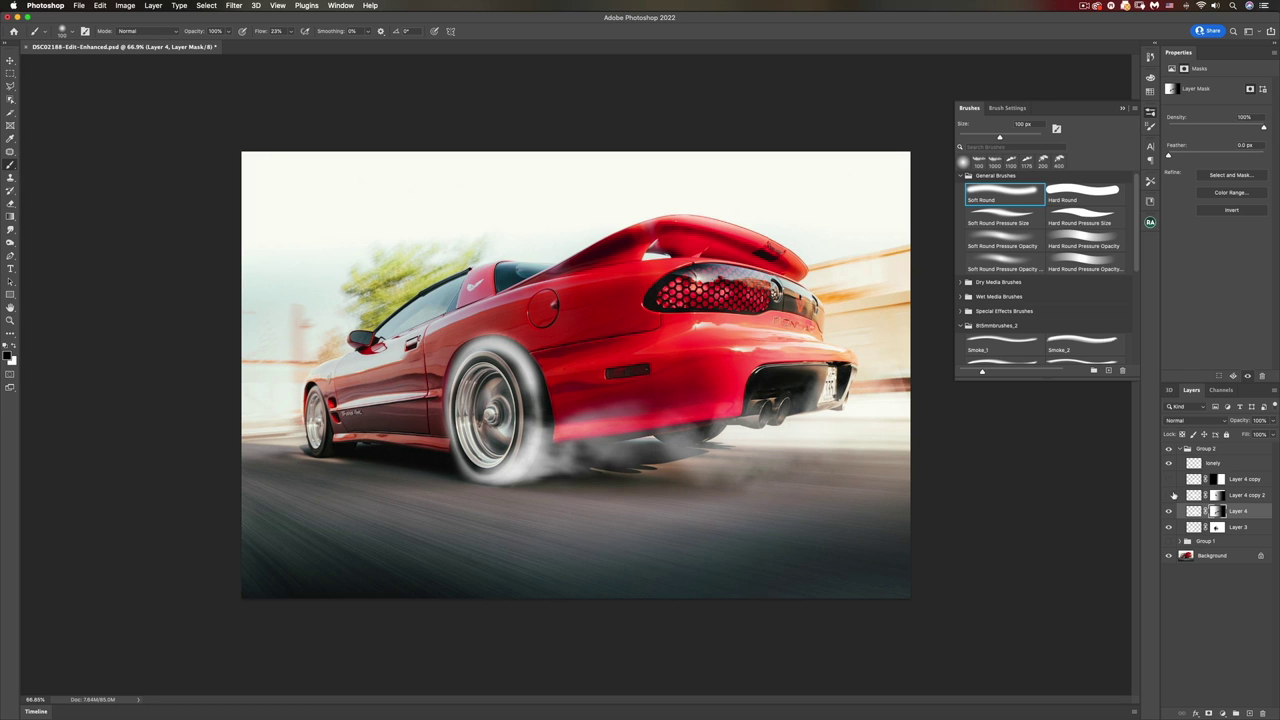
left_click(1169, 495)
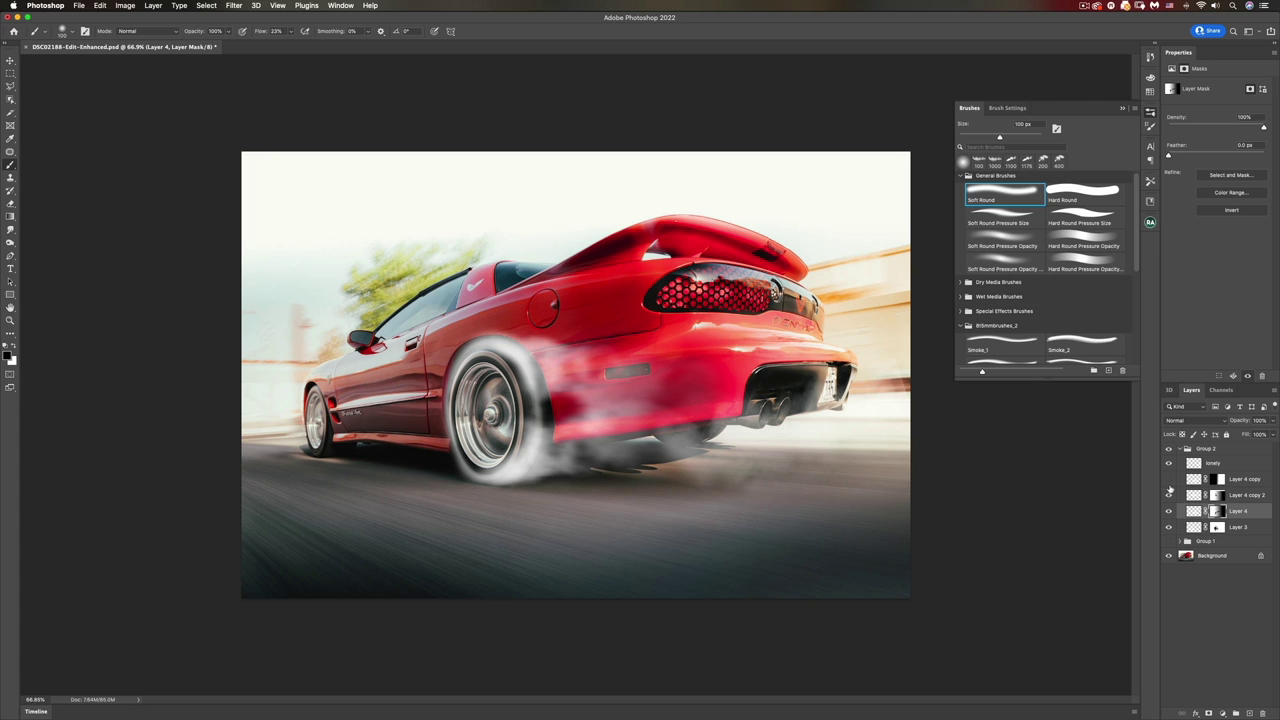
left_click(1169, 494)
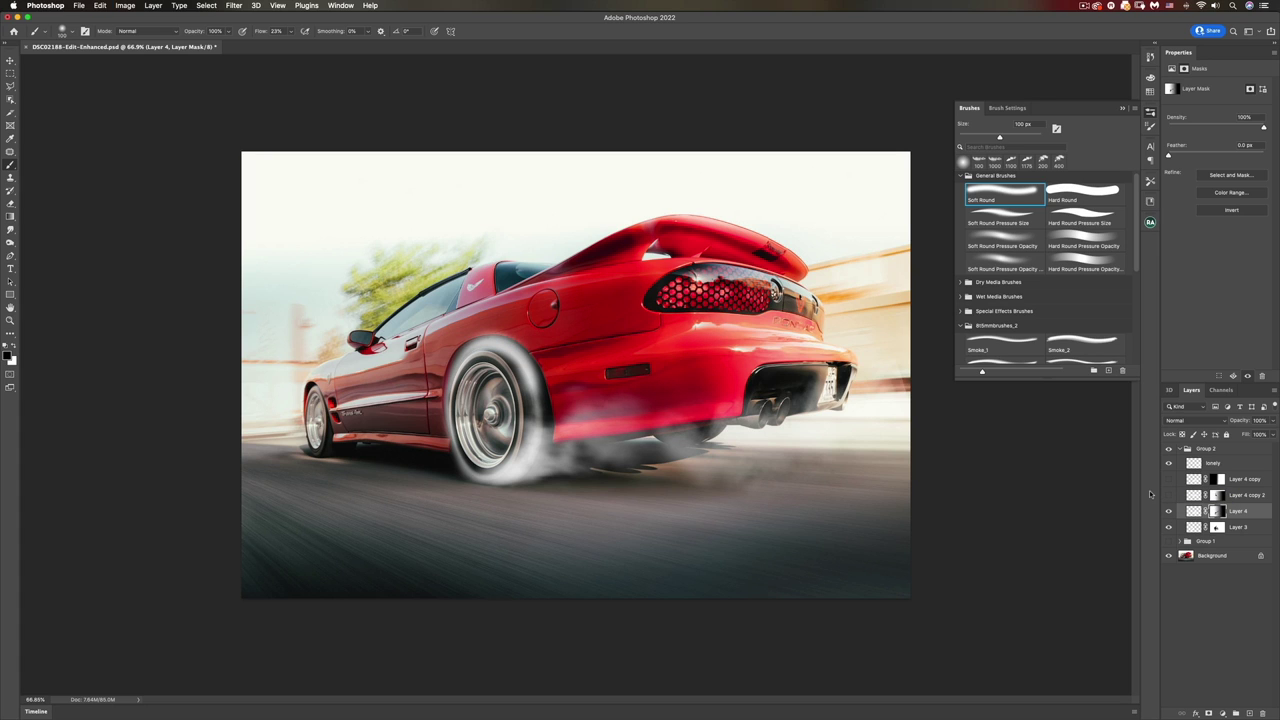
key("x")
key("ctrl+2")
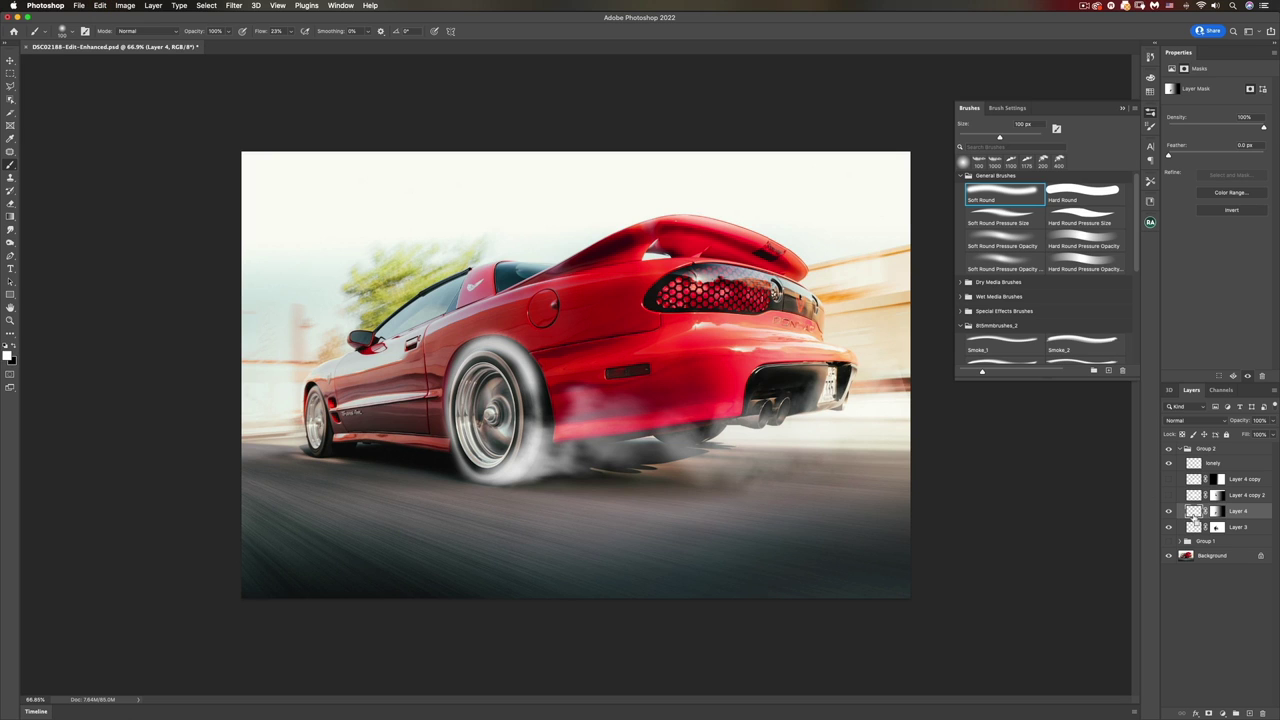
Step: Duplicate Layer 4 into Layer 4 copy 3 and shift it up over the car
key("ctrl+j")
key("v")
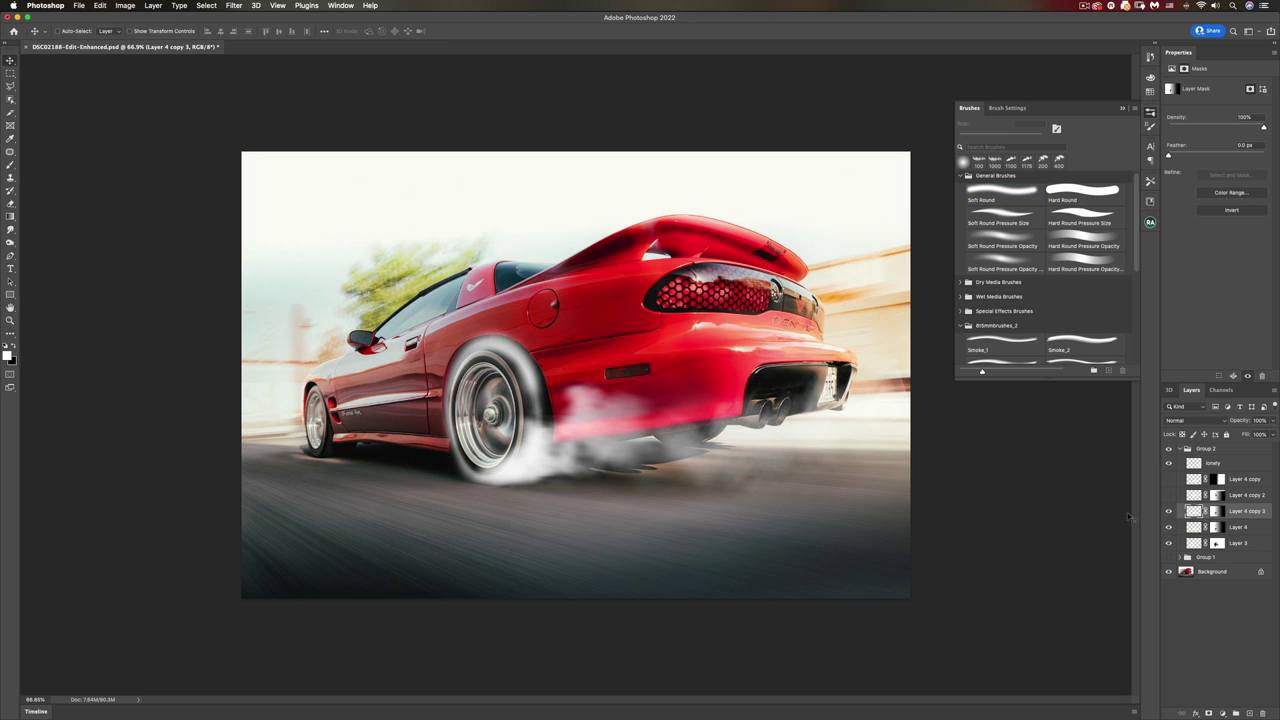
left_click_drag(584, 440, 566, 404)
Step: Try masking Layer 4 copy 3's smoke with a 200 px soft black brush, undoing the stroke
left_click(1216, 512)
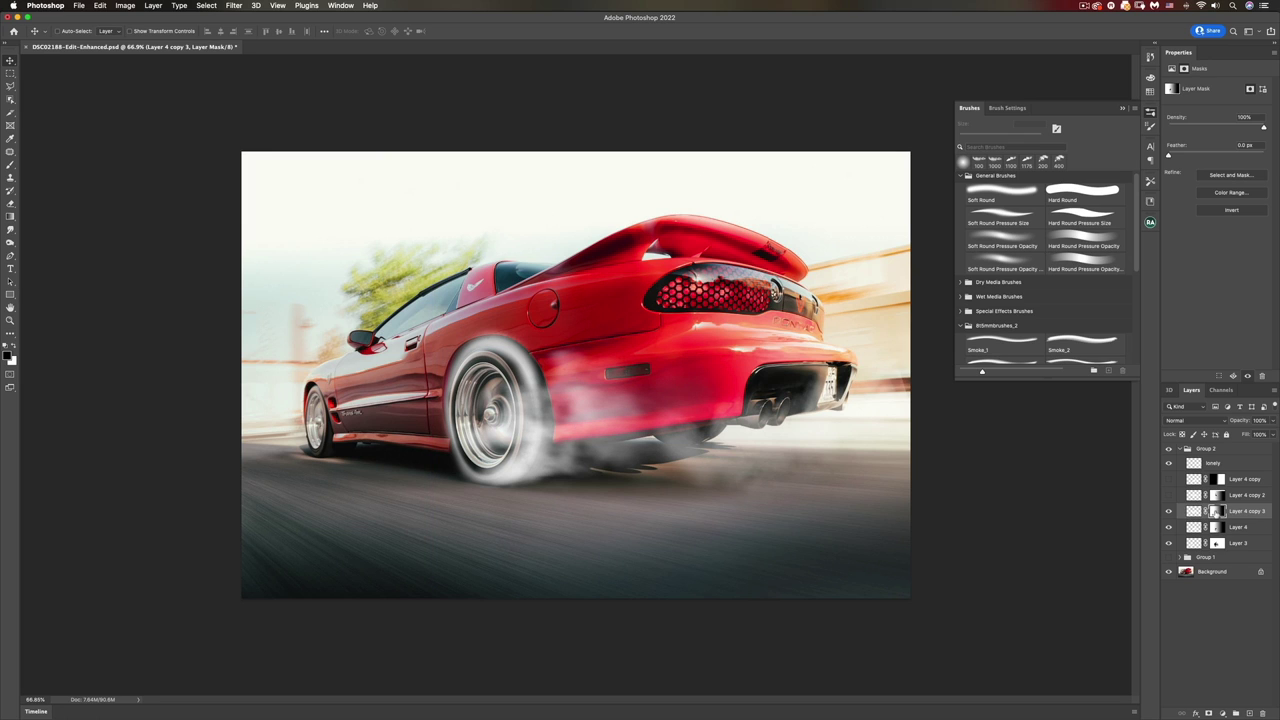
key("b")
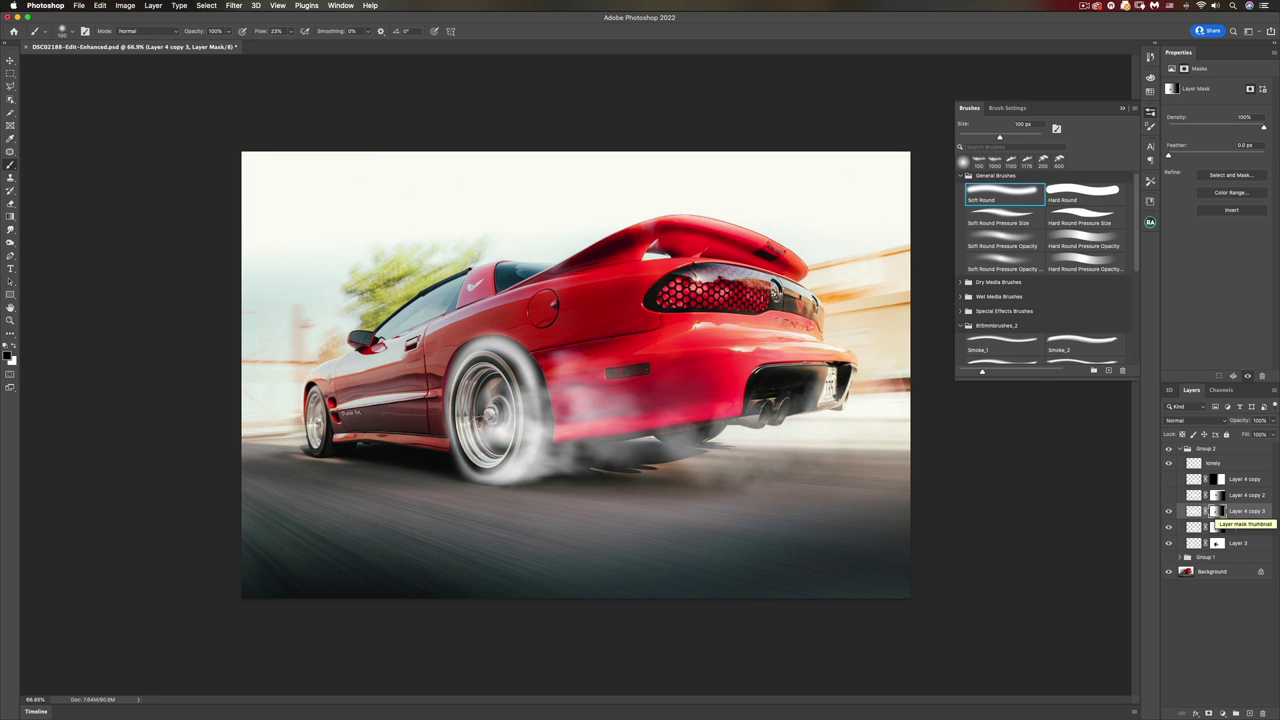
key("bracketright")
key("bracketright")
key("bracketright")
key("bracketright")
mouse_move(505, 420)
left_mouse_down()
mouse_move(535, 410)
mouse_move(465, 418)
mouse_move(516, 418)
left_mouse_up()
key("super+z")
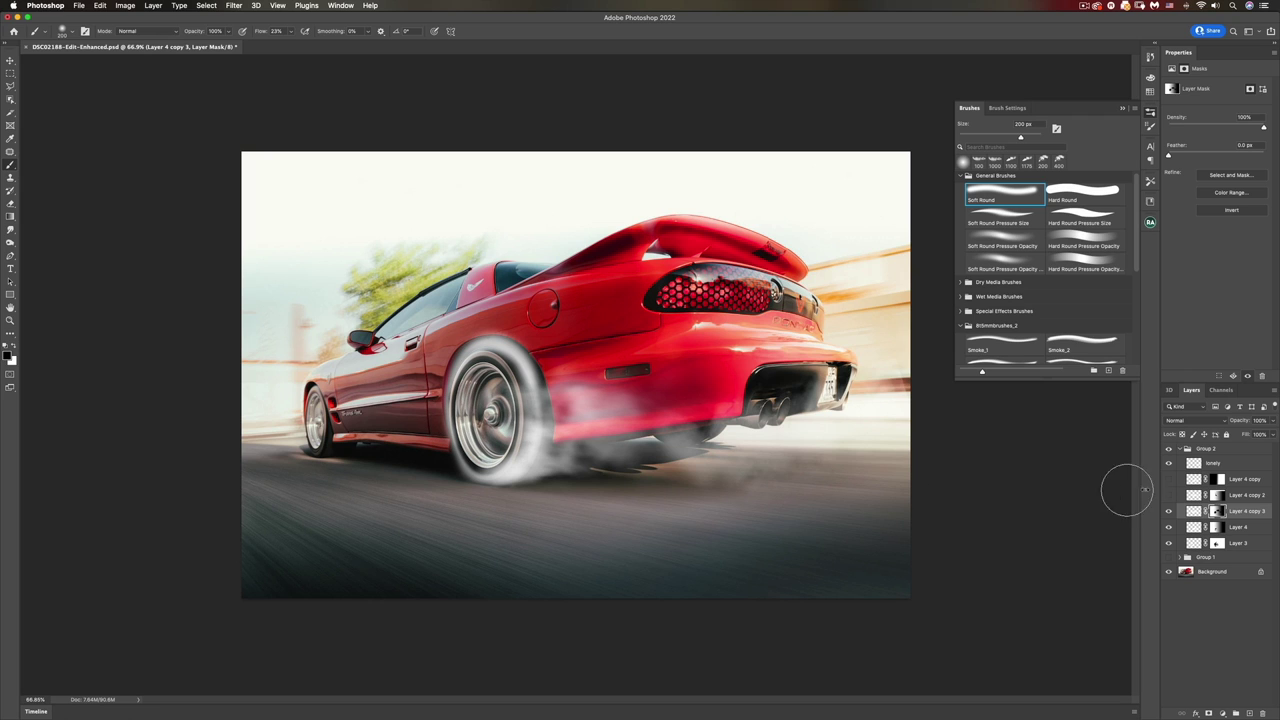
Step: Show Layer 4 copy and copy 2 again and move Layer 4 copy 3 beneath the rear bumper
left_click(1169, 496)
left_click(1169, 480)
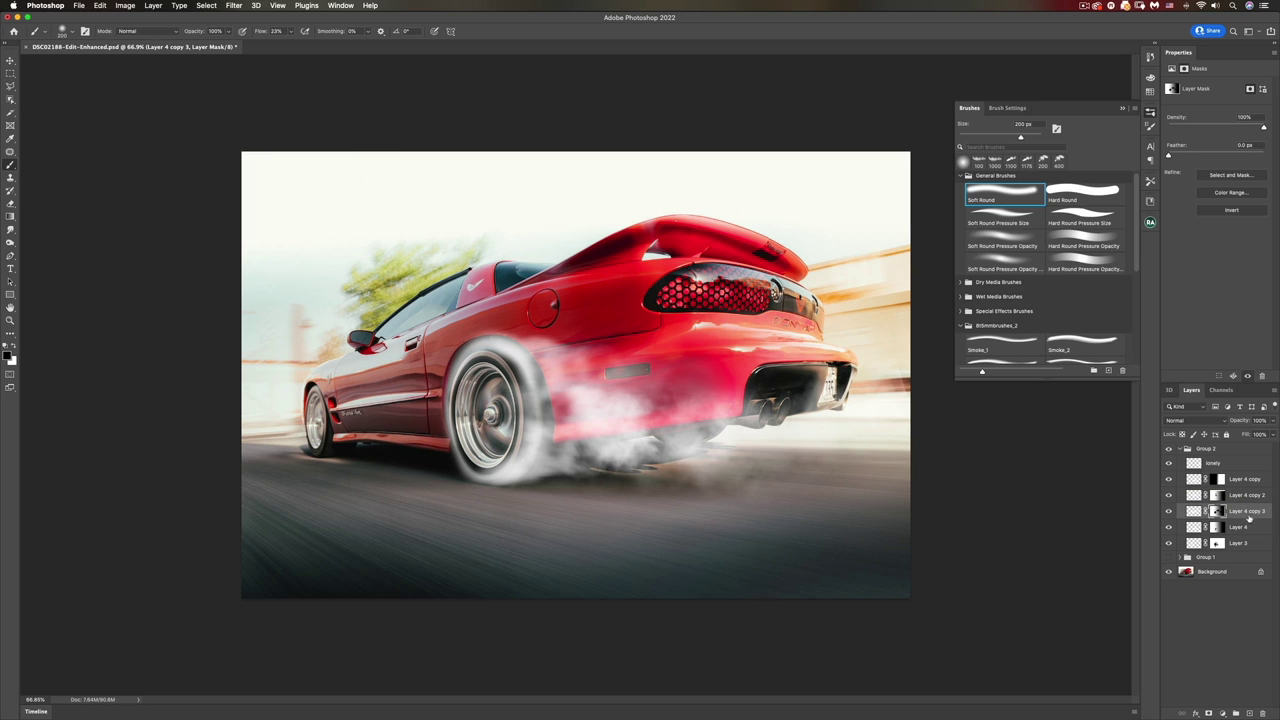
left_click(1194, 511)
key("v")
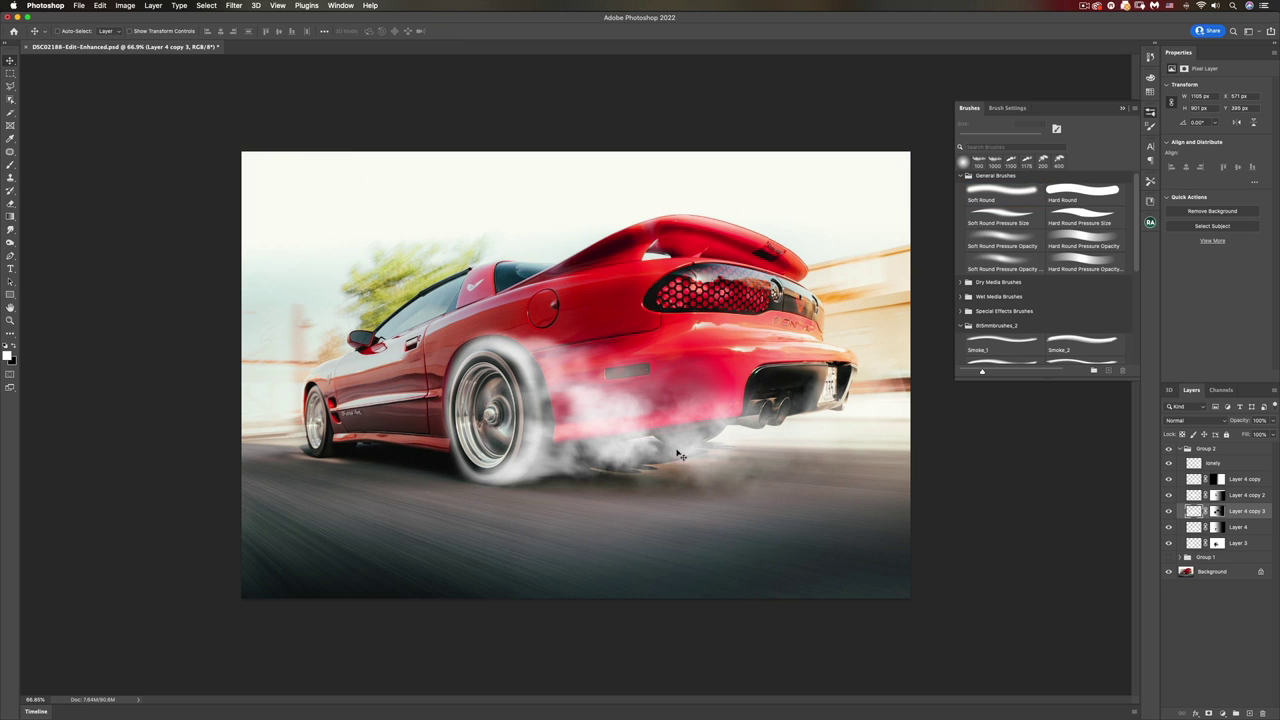
left_click_drag(611, 420, 638, 418)
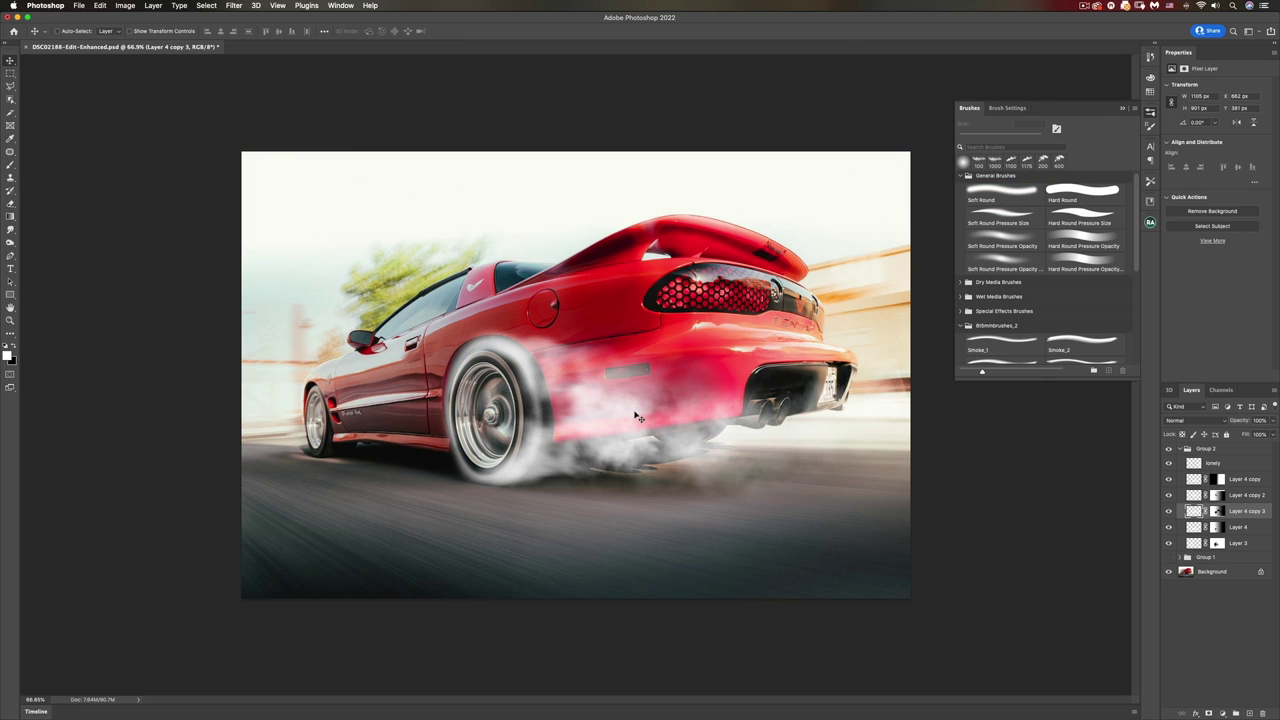
scroll(536, 456, "down", 5)
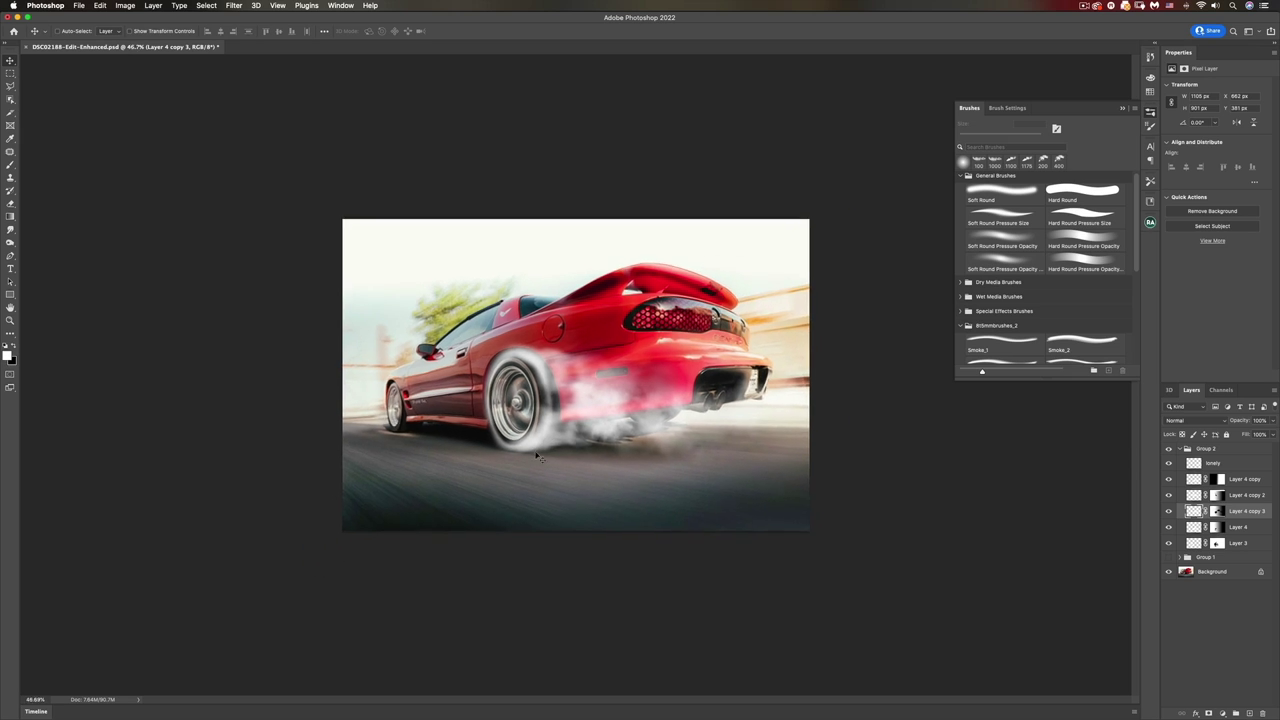
scroll(535, 451, "up", 2)
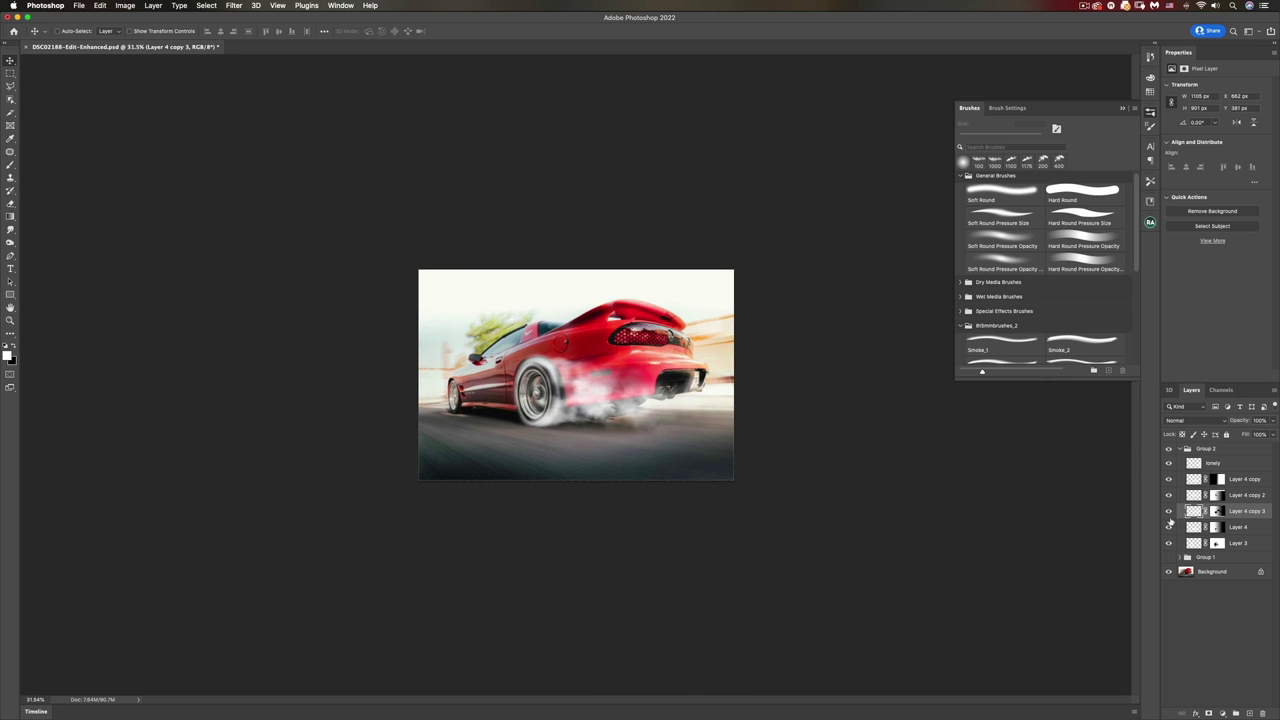
left_click(1217, 511)
Step: Switch to the soft brush and resize it to 668 px for Layer 4 copy 3's mask
key("b")
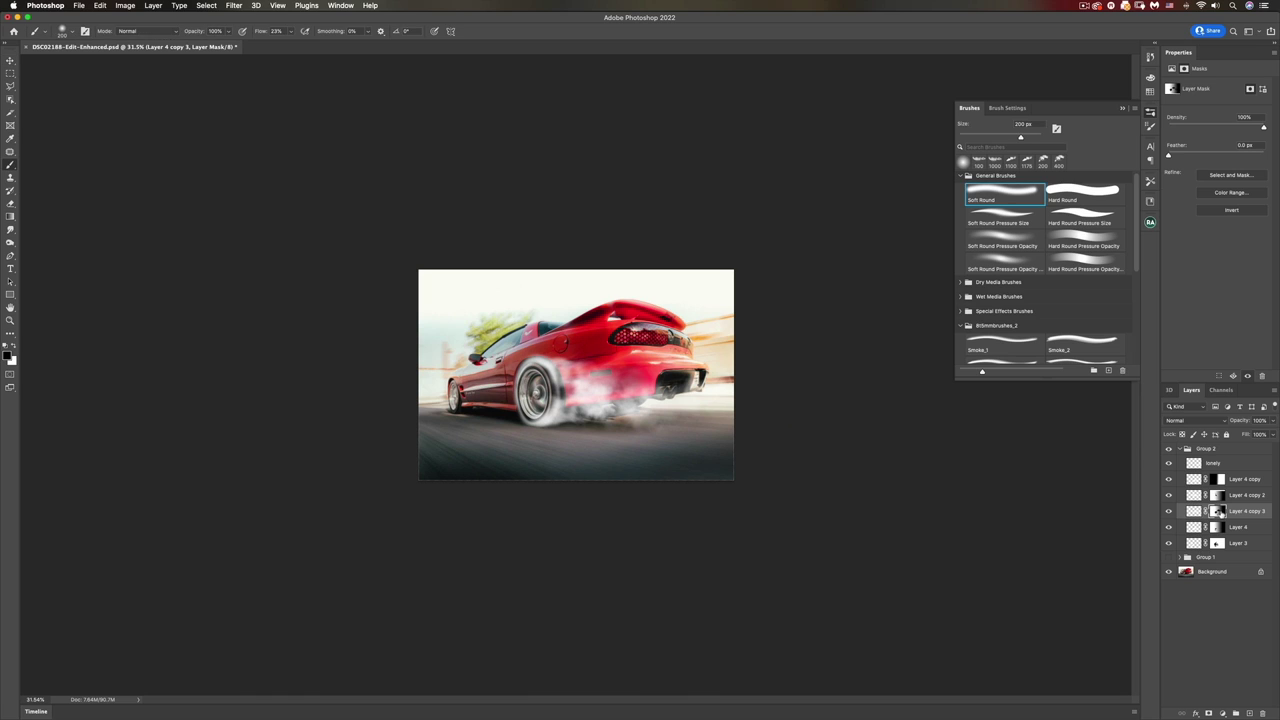
left_click_drag(617, 404, 655, 405)
scroll(670, 555, "up", 2)
scroll(670, 555, "up", 2)
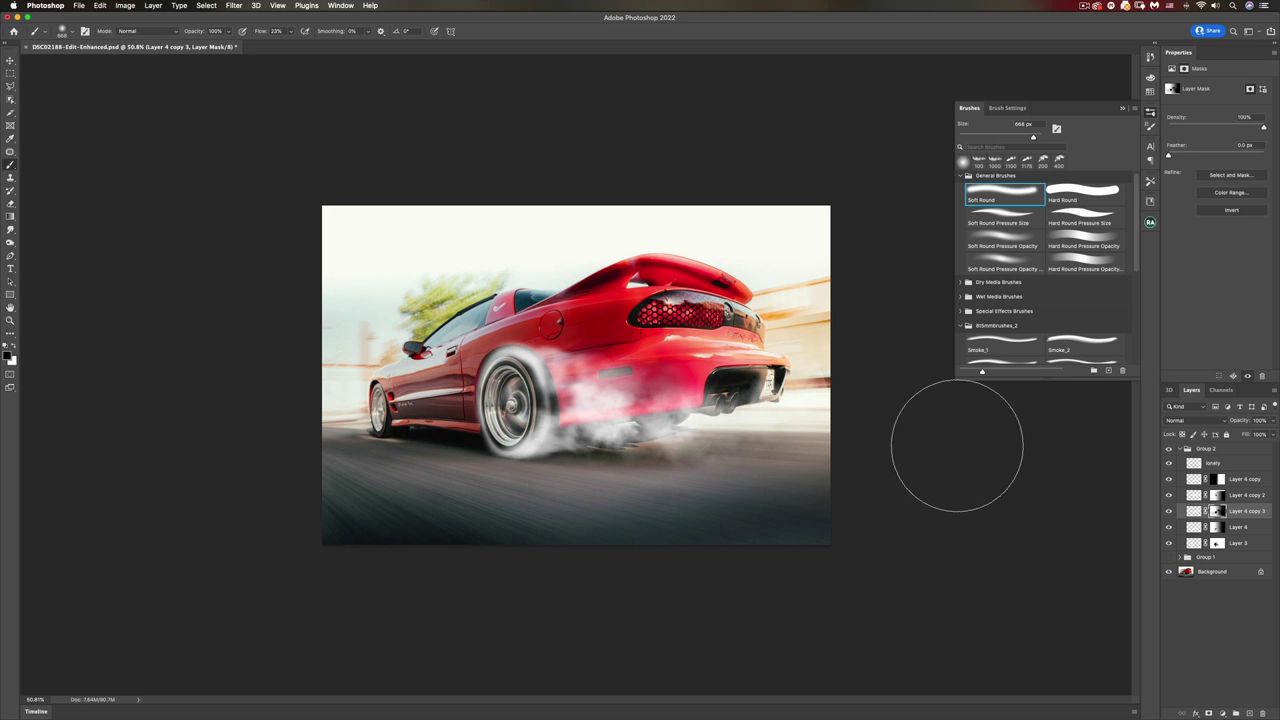
Step: Lower the three Layer 4 copies' opacity to 83%
left_click(1245, 482, "shift")
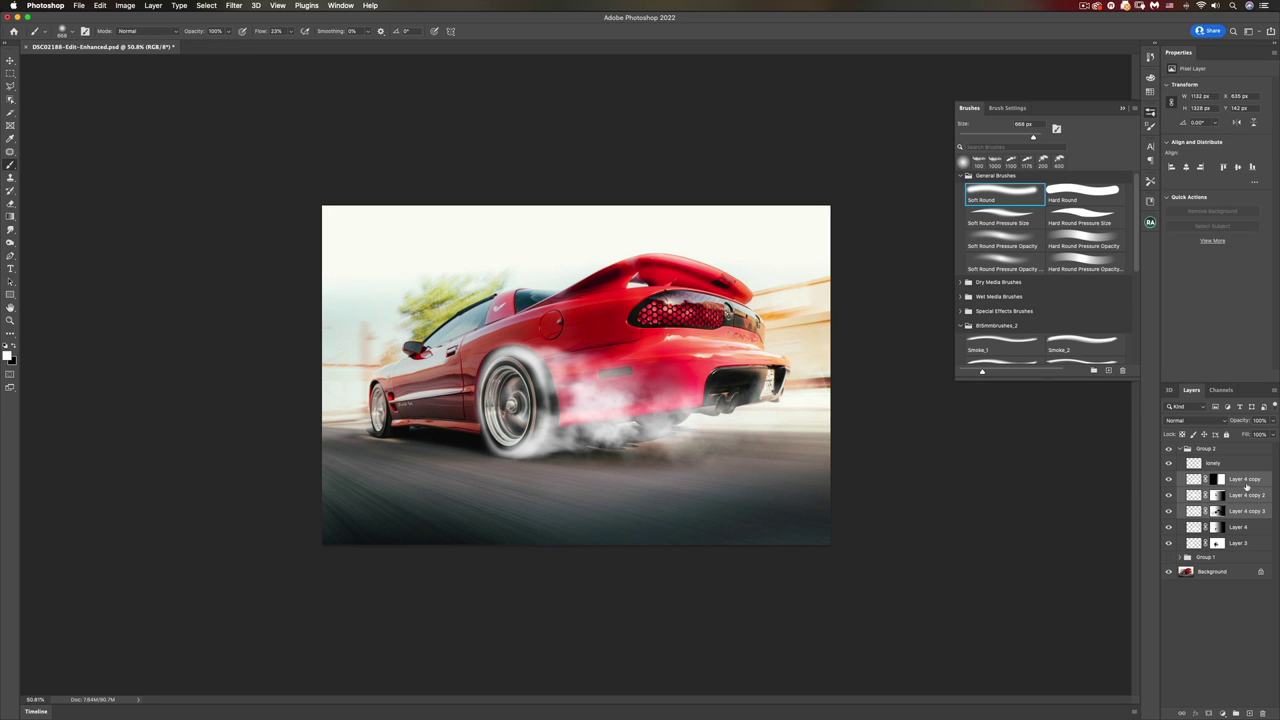
left_click(1272, 421)
mouse_move(1271, 433)
left_mouse_down()
mouse_move(1248, 433)
mouse_move(1265, 433)
left_mouse_up()
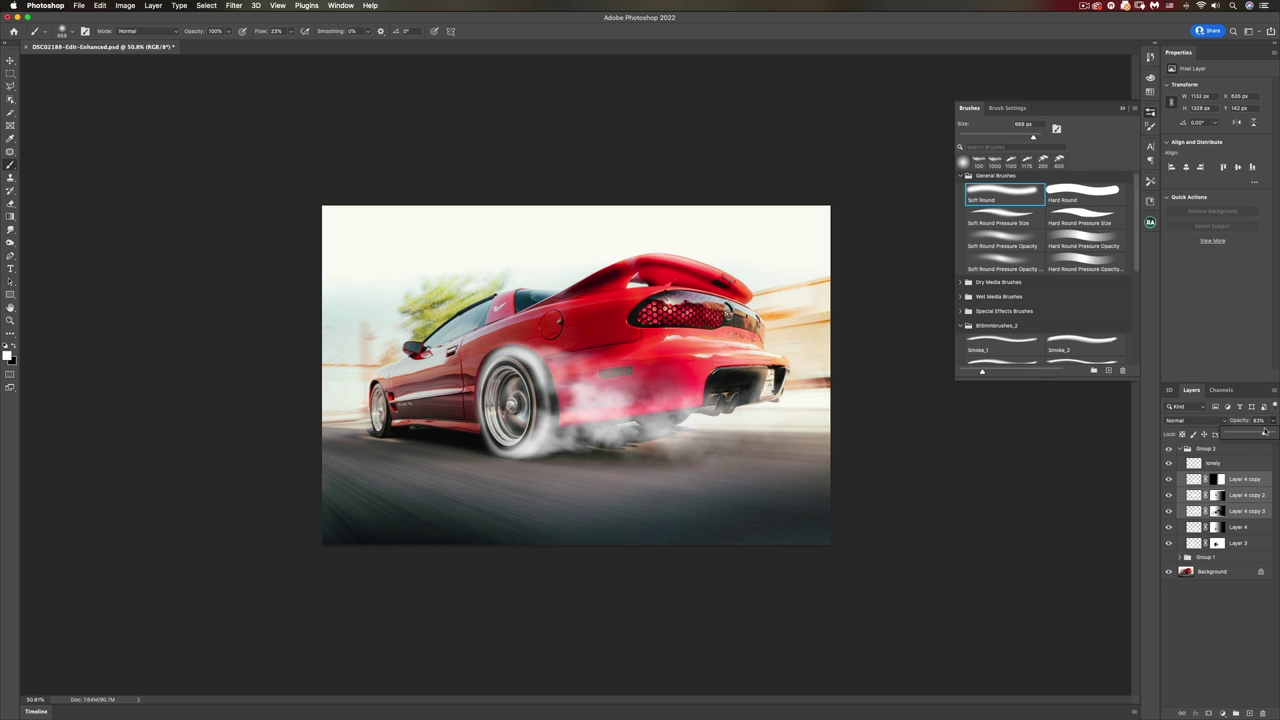
left_click(965, 525)
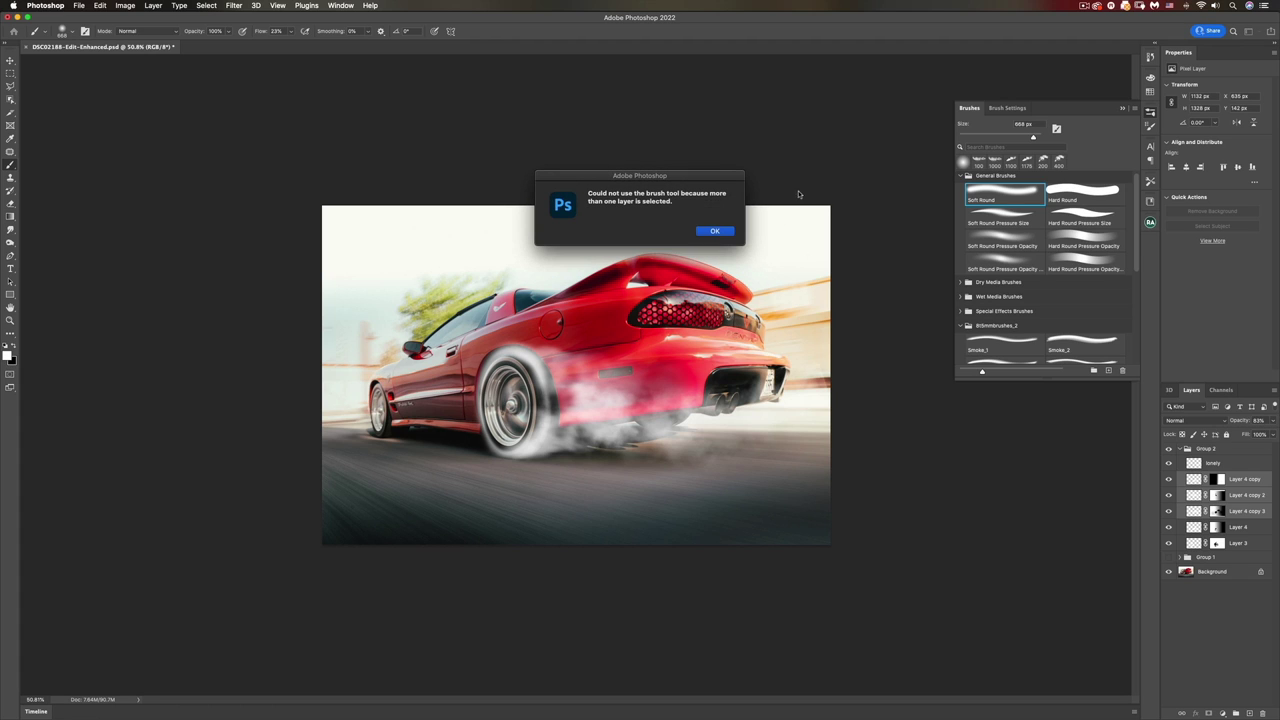
left_click(714, 232)
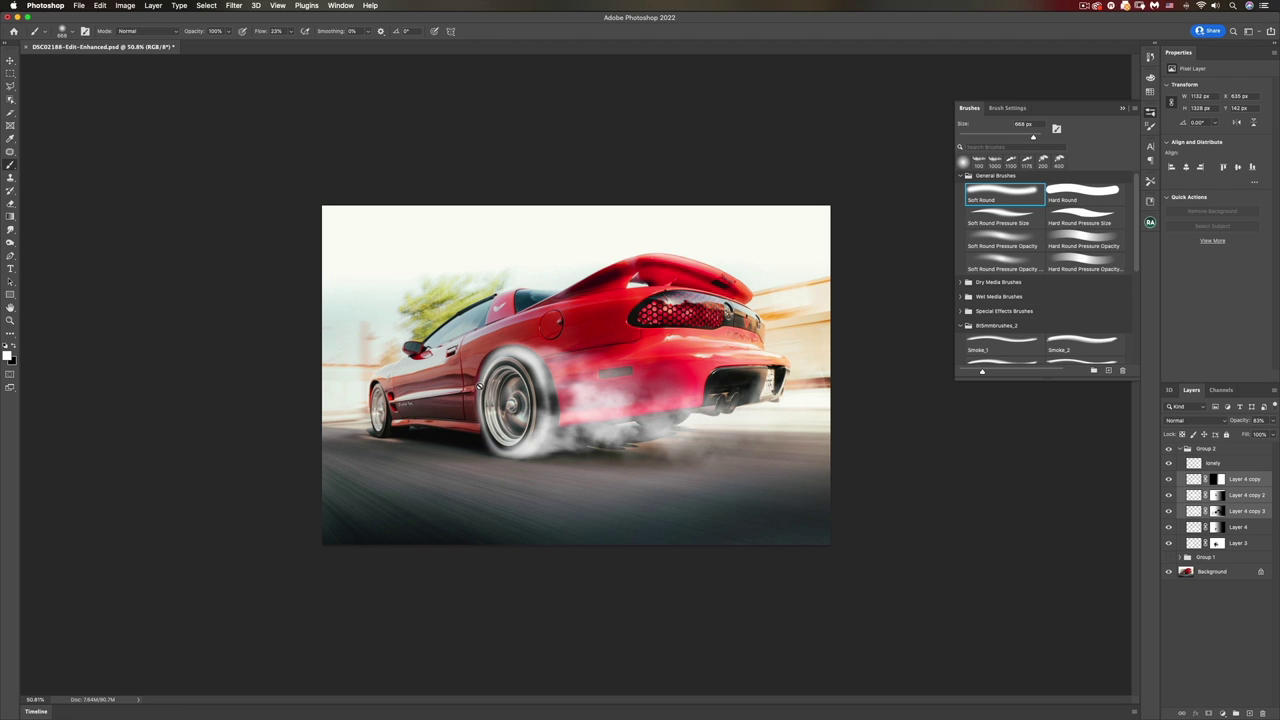
Step: Nudge Layer 4 copy's smoke and fade it further from 83% to 55% opacity
left_click(1192, 495)
left_click(1193, 479)
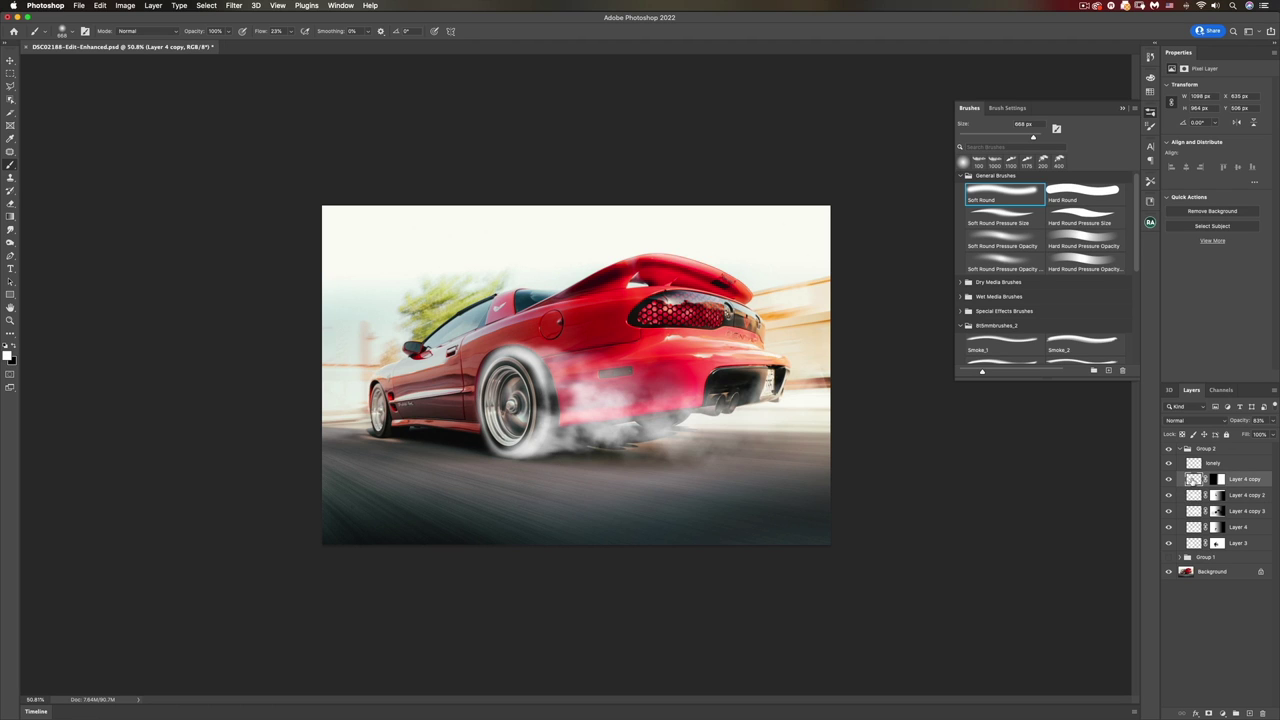
key("v")
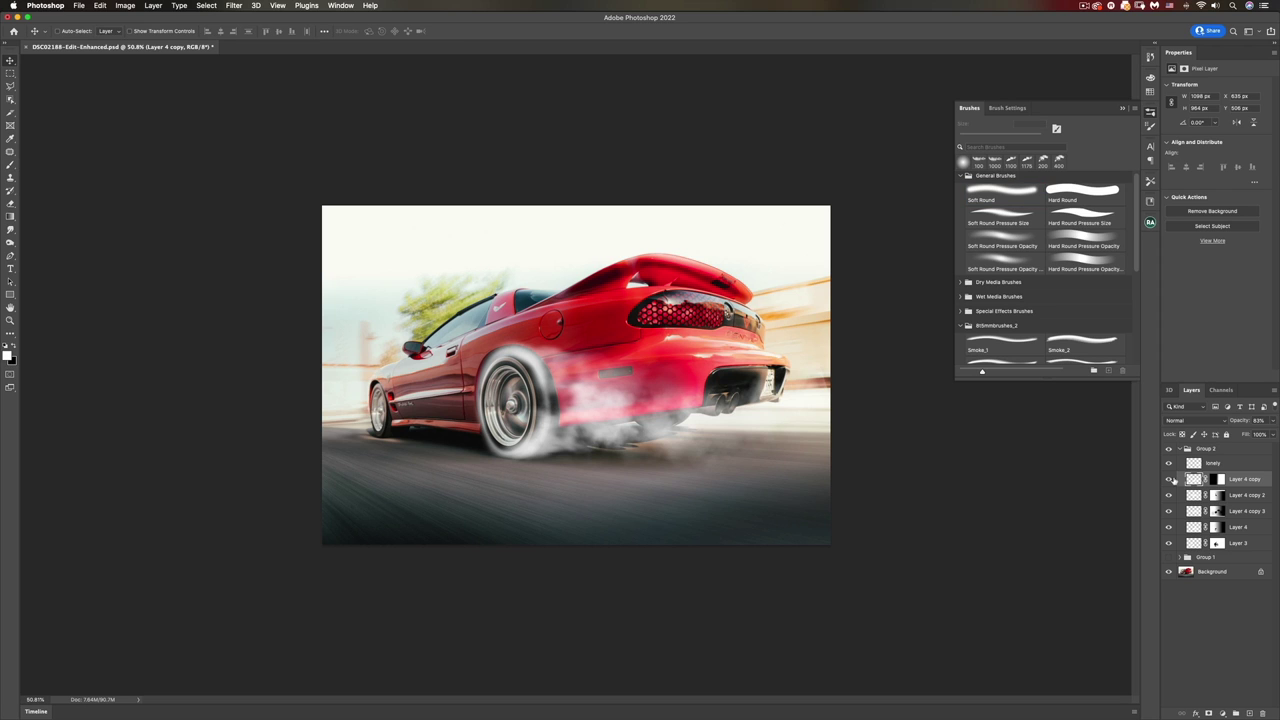
mouse_move(670, 437)
left_mouse_down()
mouse_move(655, 438)
mouse_move(677, 434)
left_mouse_up()
left_click(1273, 421)
left_click_drag(1264, 433, 1252, 433)
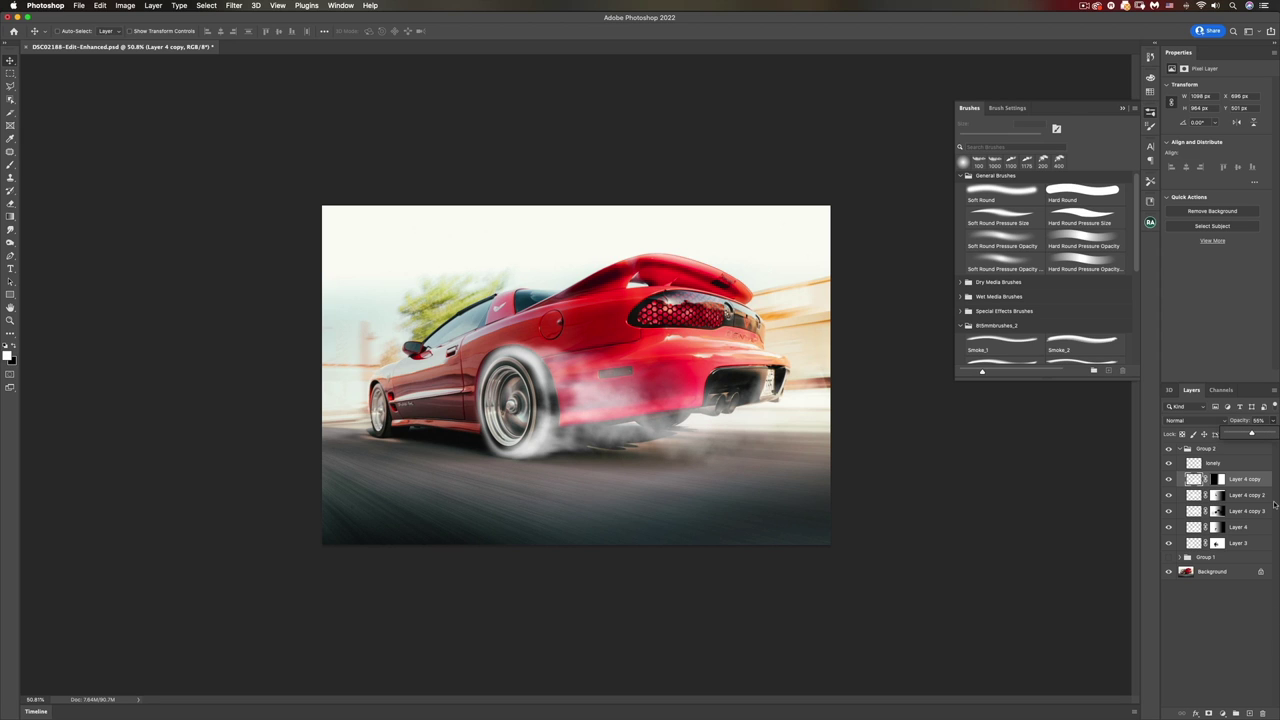
left_click(1217, 543)
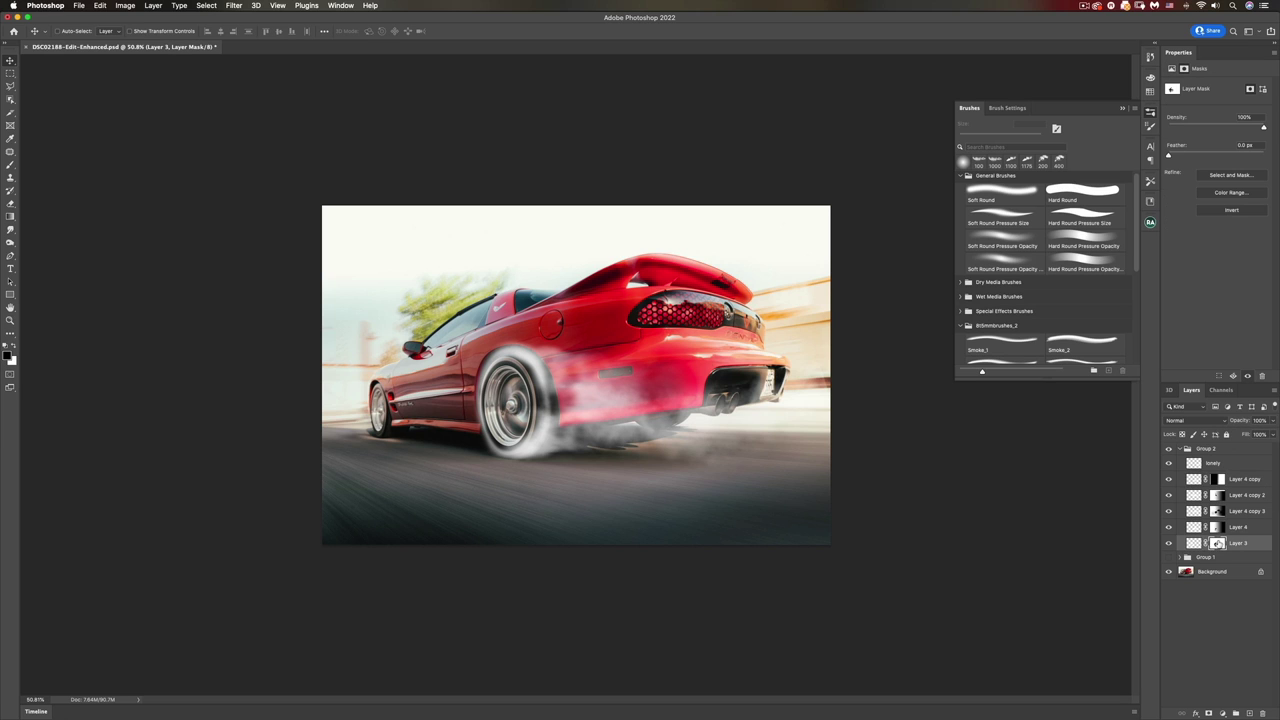
Step: Shrink the soft brush to 125 px and paint Layer 3's mask behind the rear wheel
key("b")
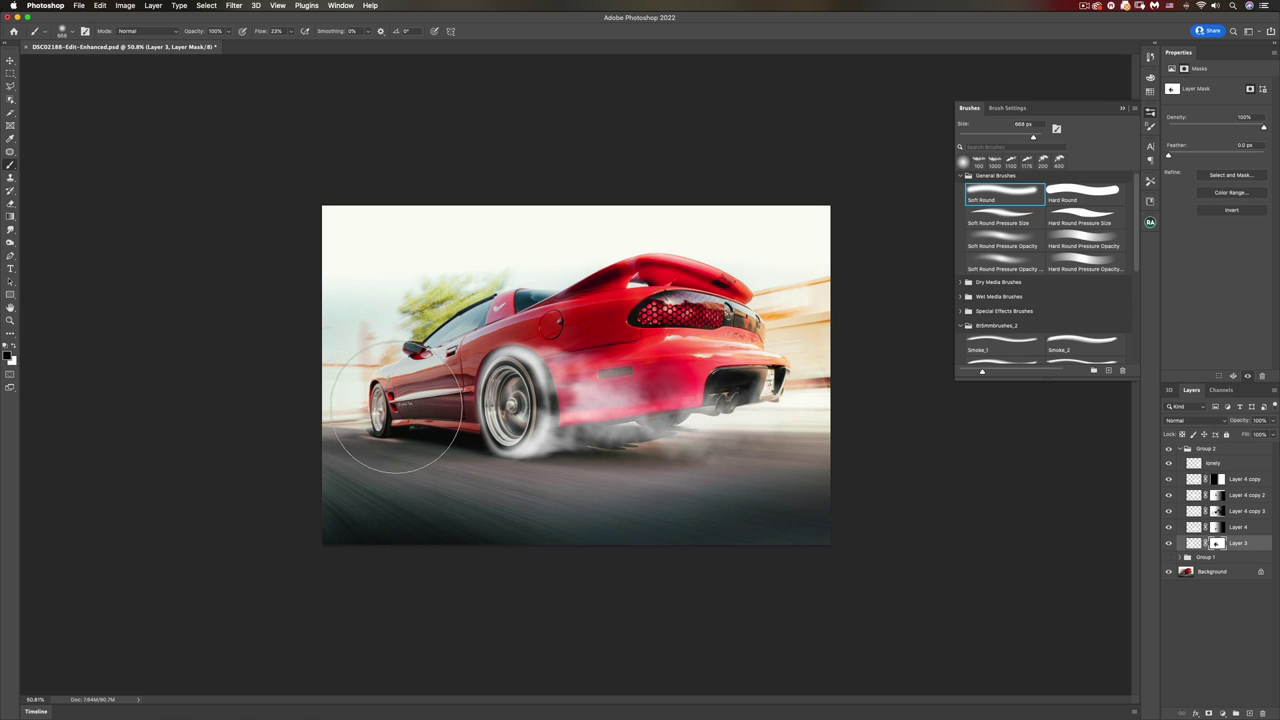
key("bracketleft")
key("bracketleft")
key("bracketleft")
key("bracketleft")
key("bracketleft")
key("bracketleft")
key("bracketleft")
key("bracketleft")
key("bracketleft")
key("bracketleft")
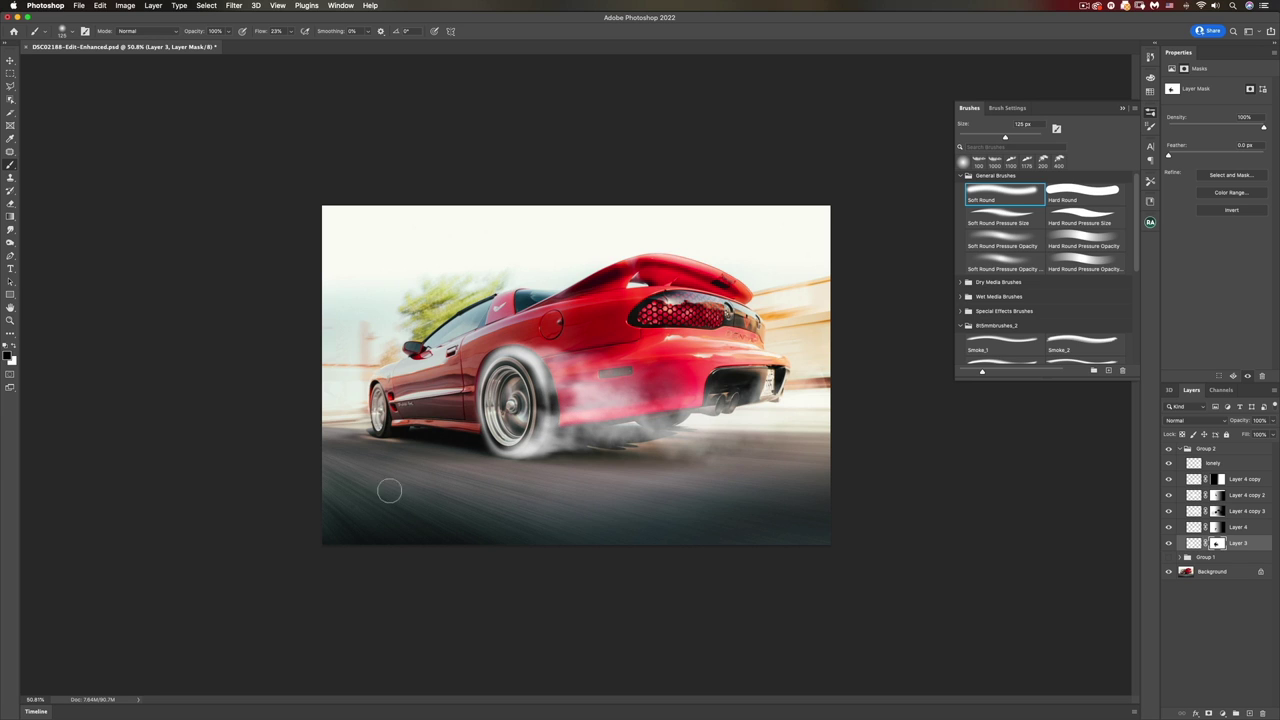
mouse_move(555, 398)
left_mouse_down()
mouse_move(535, 400)
mouse_move(556, 398)
left_mouse_up()
Step: Compare Layer 4's smoke on and off, then select Layer 4's mask for final refinement
left_click(1168, 527)
left_click(1168, 527)
left_click(1168, 527)
left_click(1168, 527)
left_click(1219, 529)
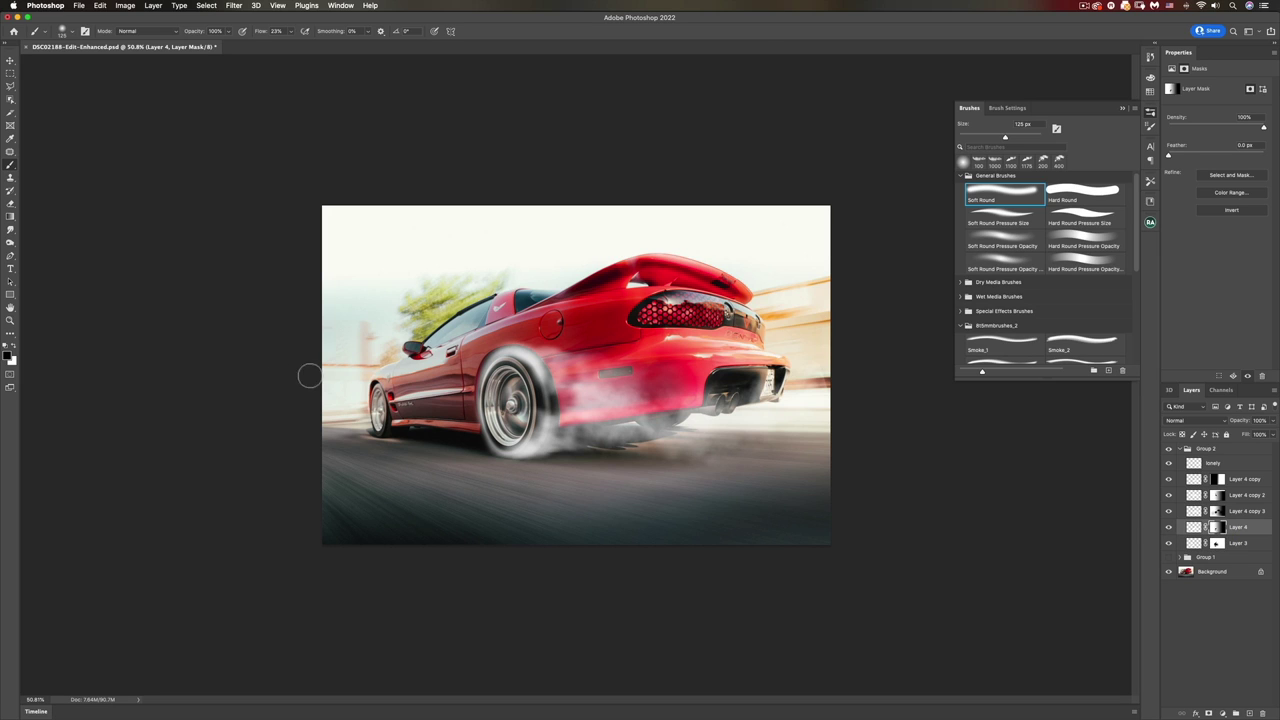